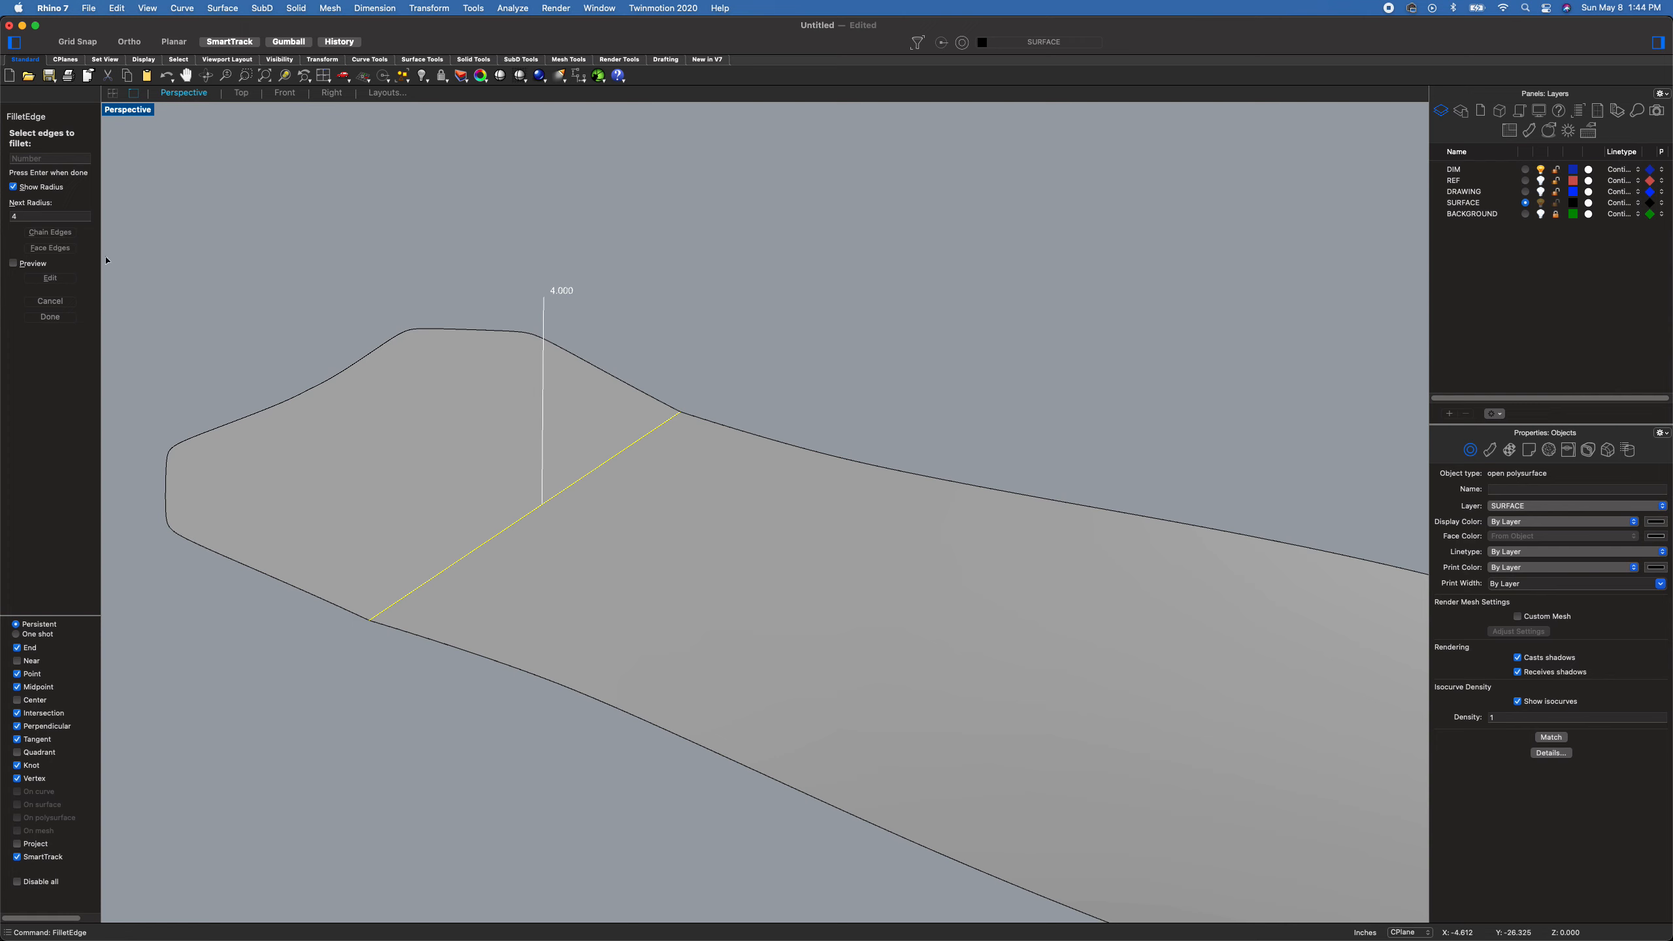
- Fillet the crease between the tail and the deck surface with a 4-inch radius, rolling ball rail, trimmed and joined
key(Return)
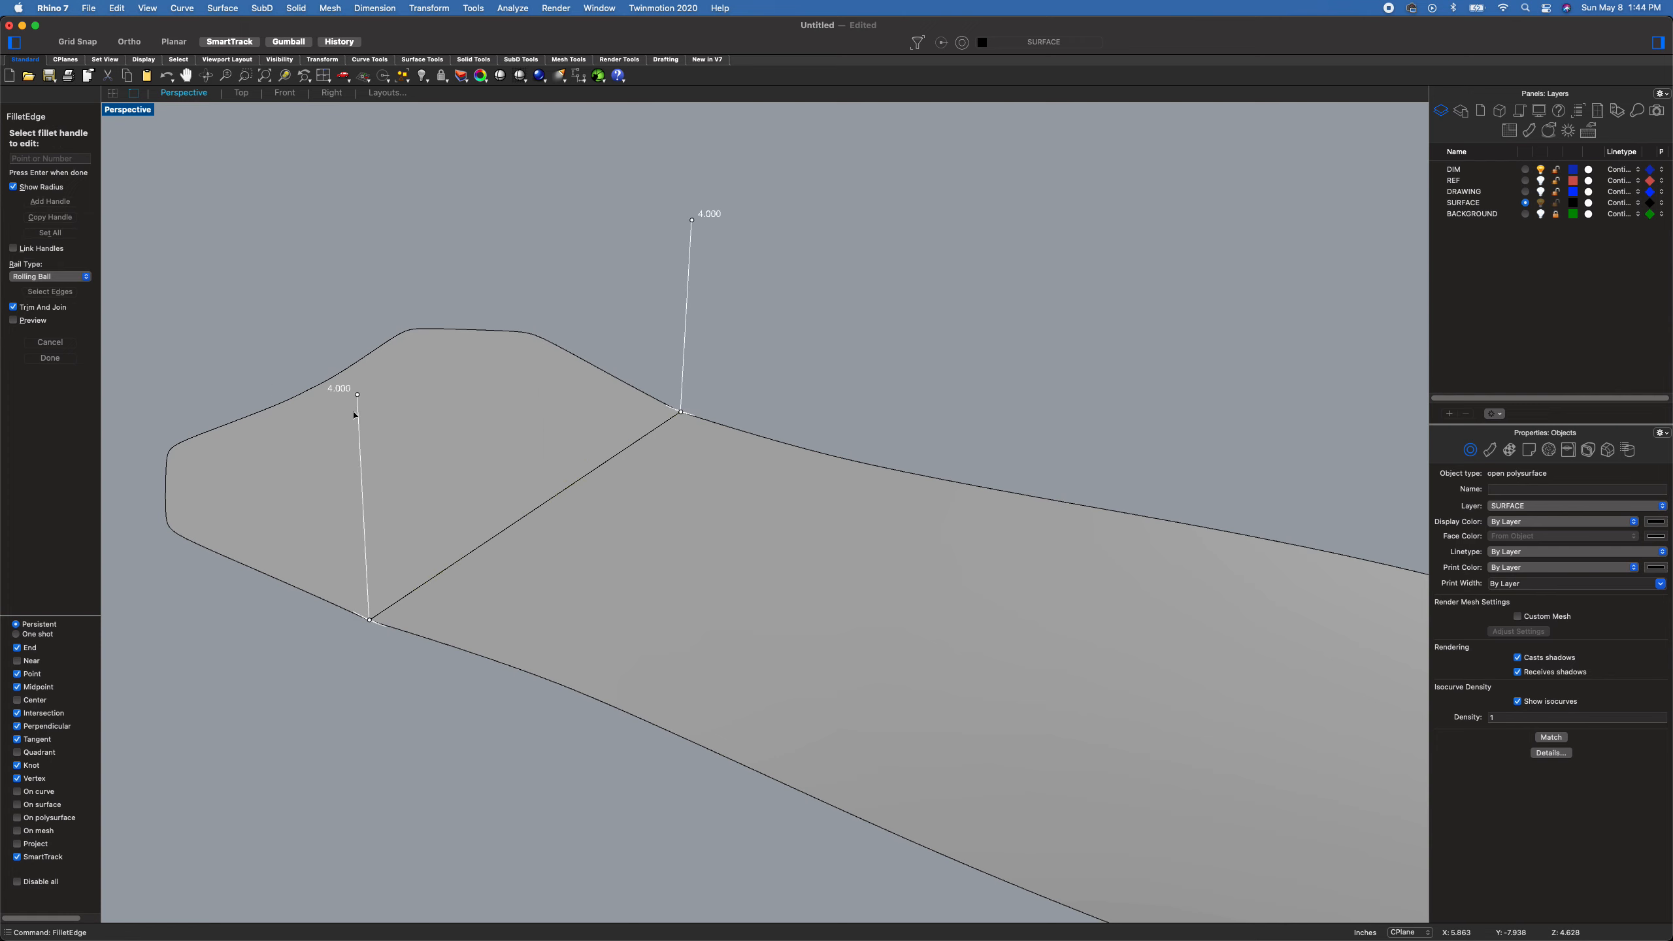
key(Return)
right_drag(433, 535, 469, 535)
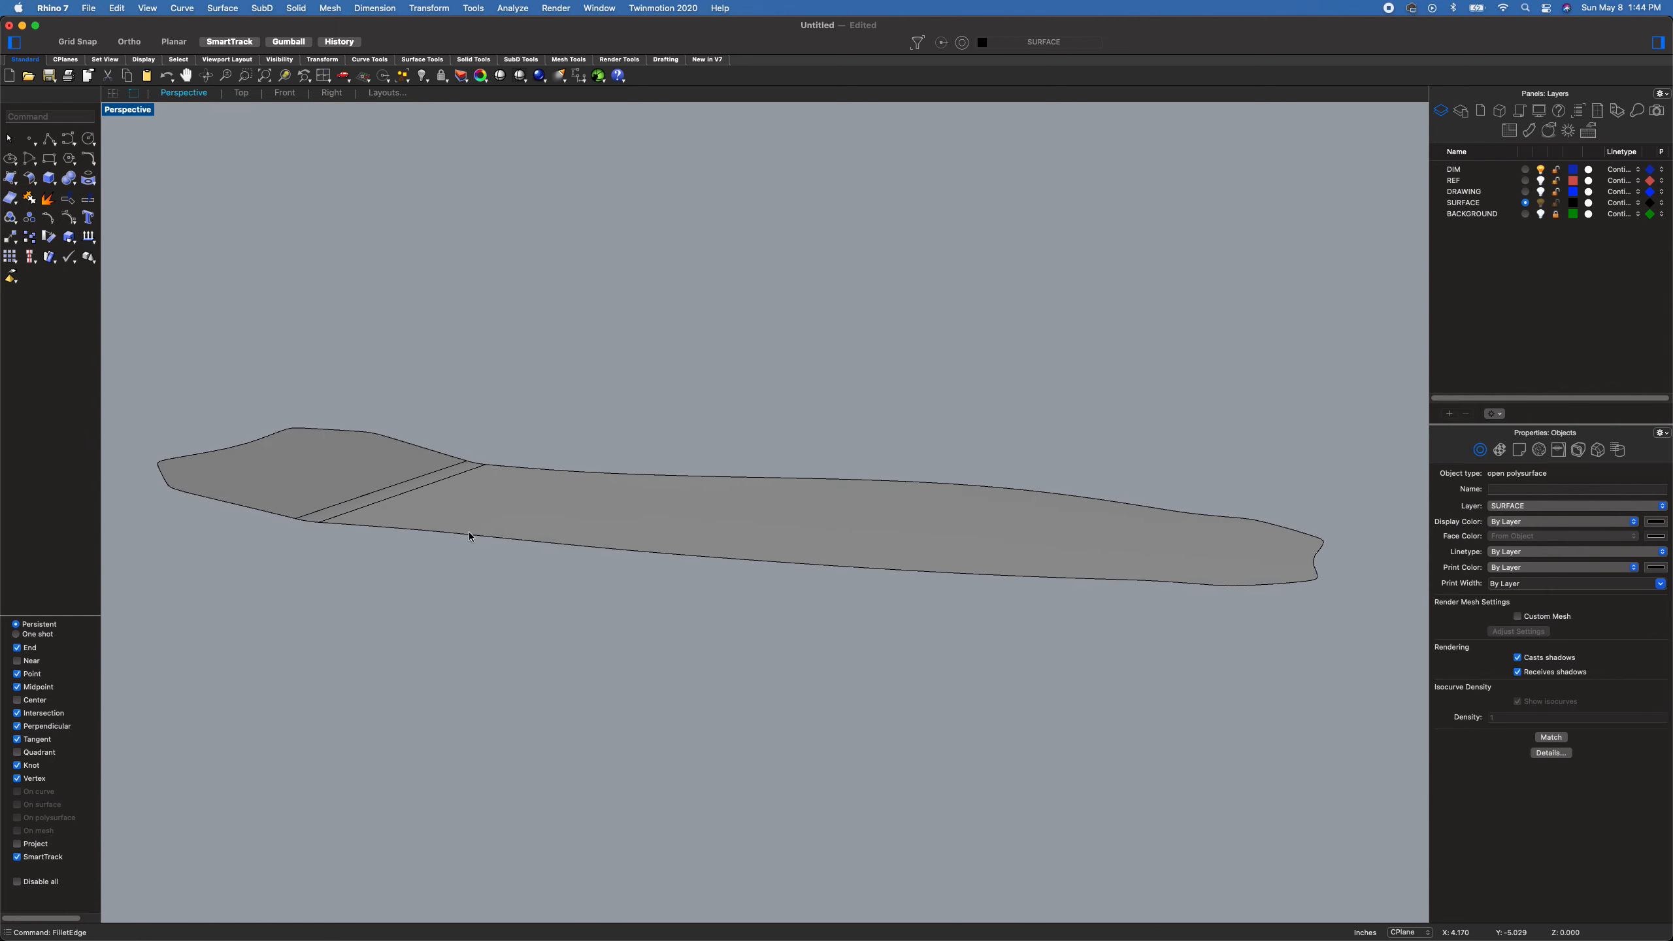
right_drag(551, 480, 639, 572)
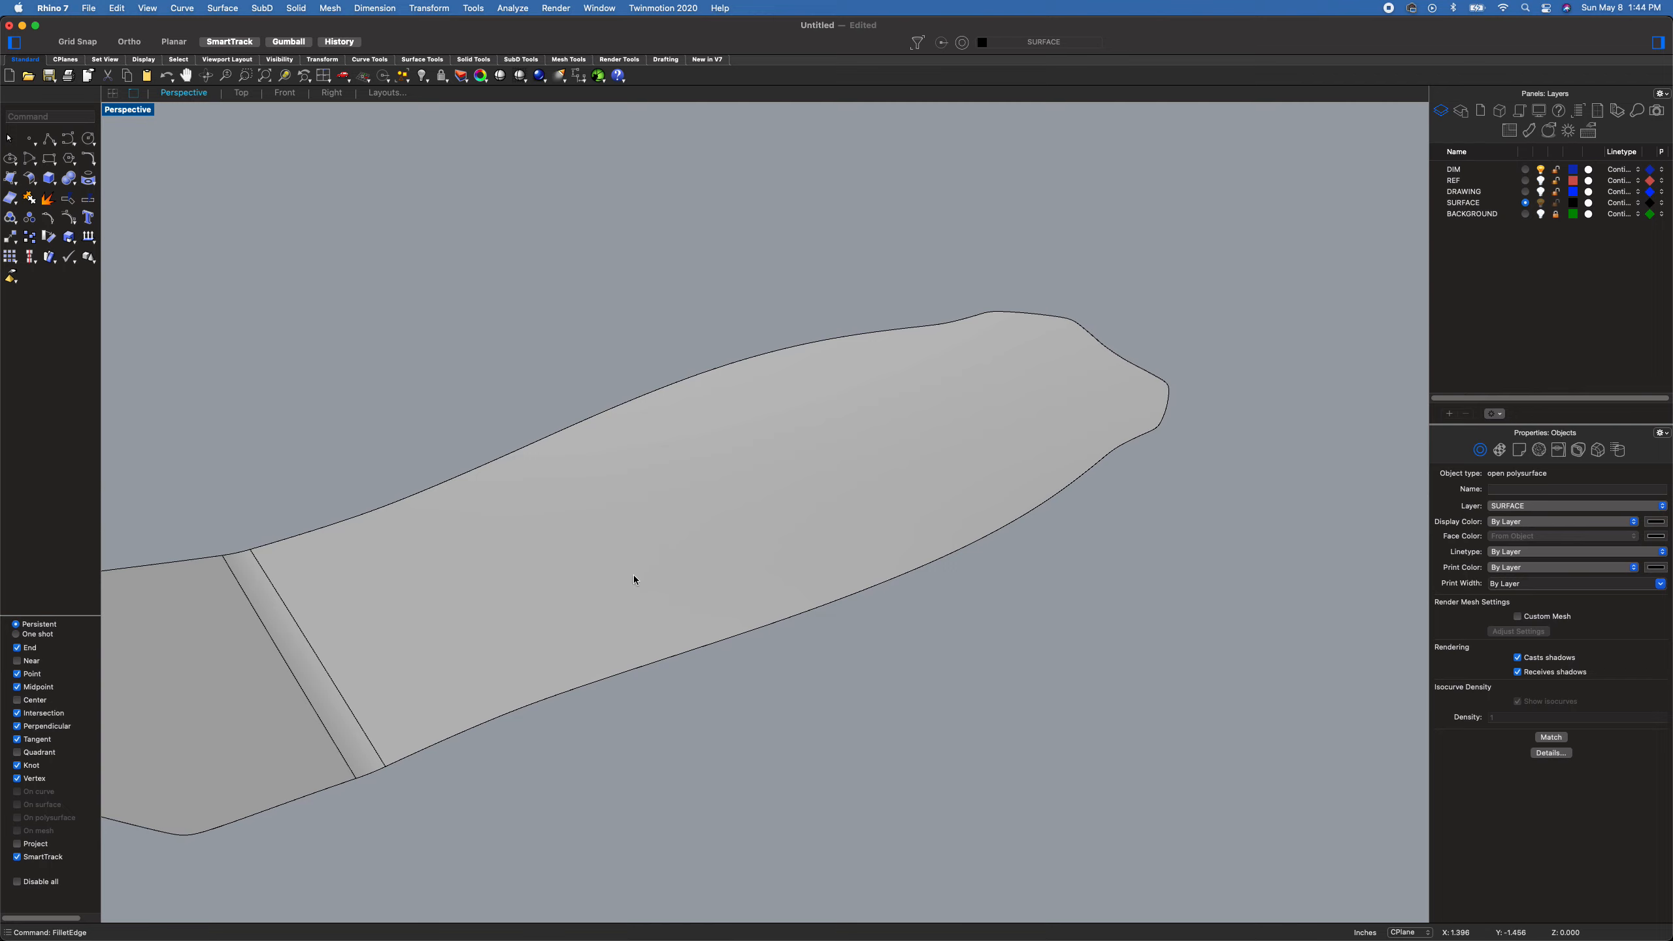
- Try offsetting the deck polysurface 0.375 inches upward as a solid with sharp corners
scroll(639, 572, down, 5)
click(443, 604)
right_drag(792, 687, 716, 632)
text(of)
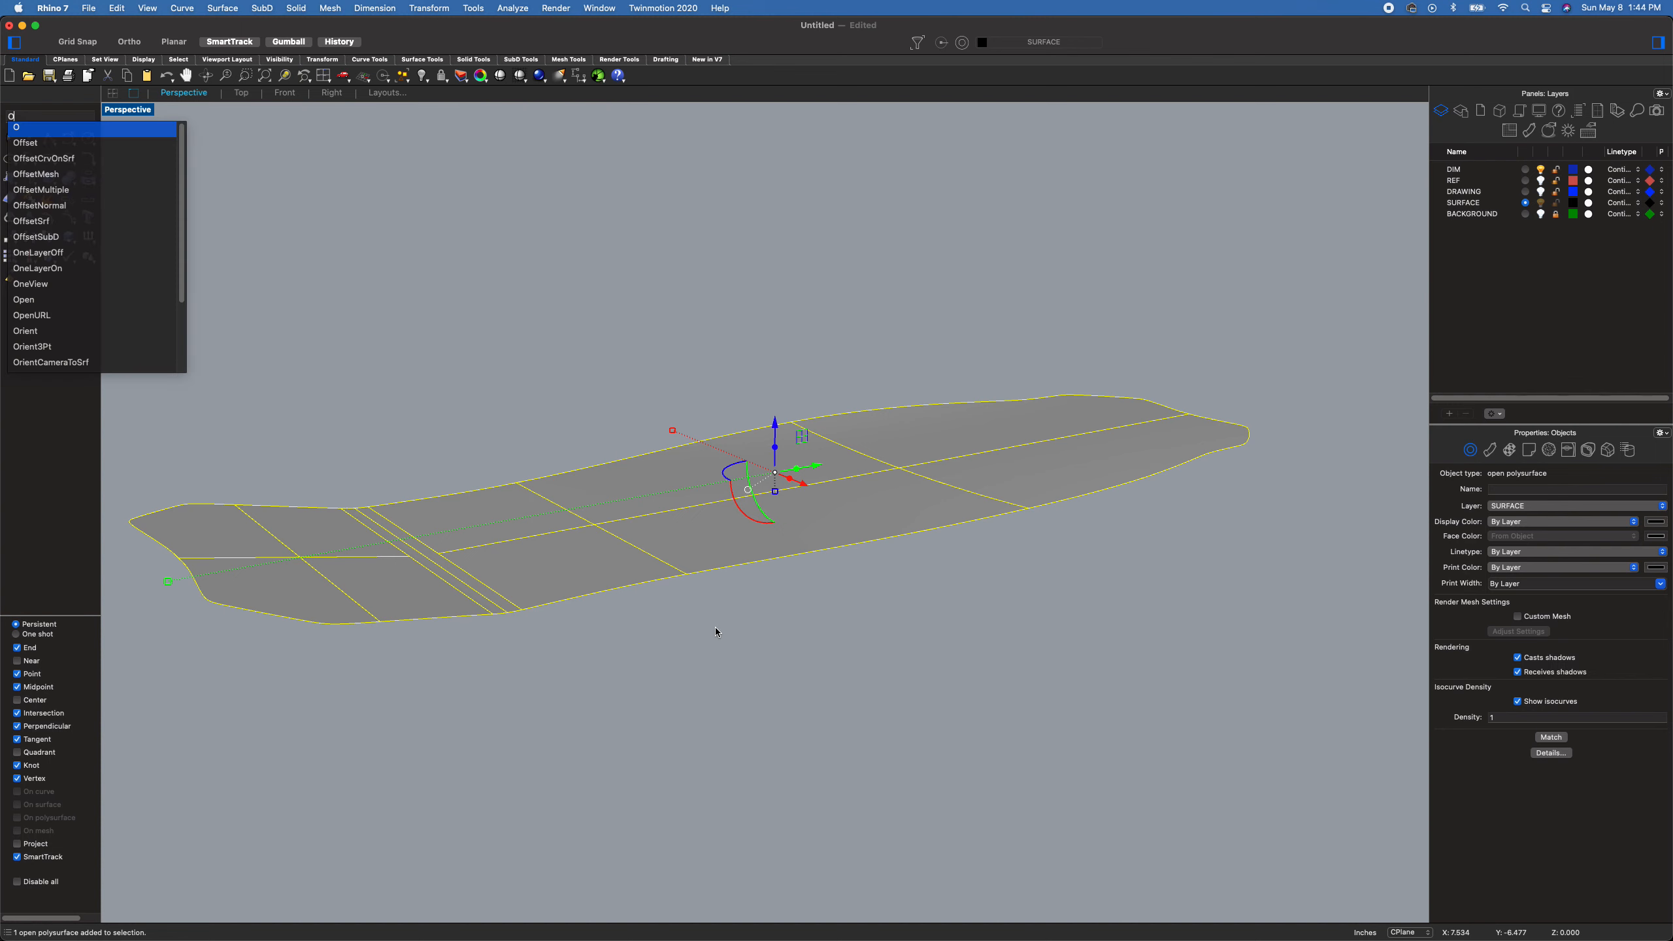
key(Down)
key(Down)
key(Down)
key(Down)
key(Down)
key(Return)
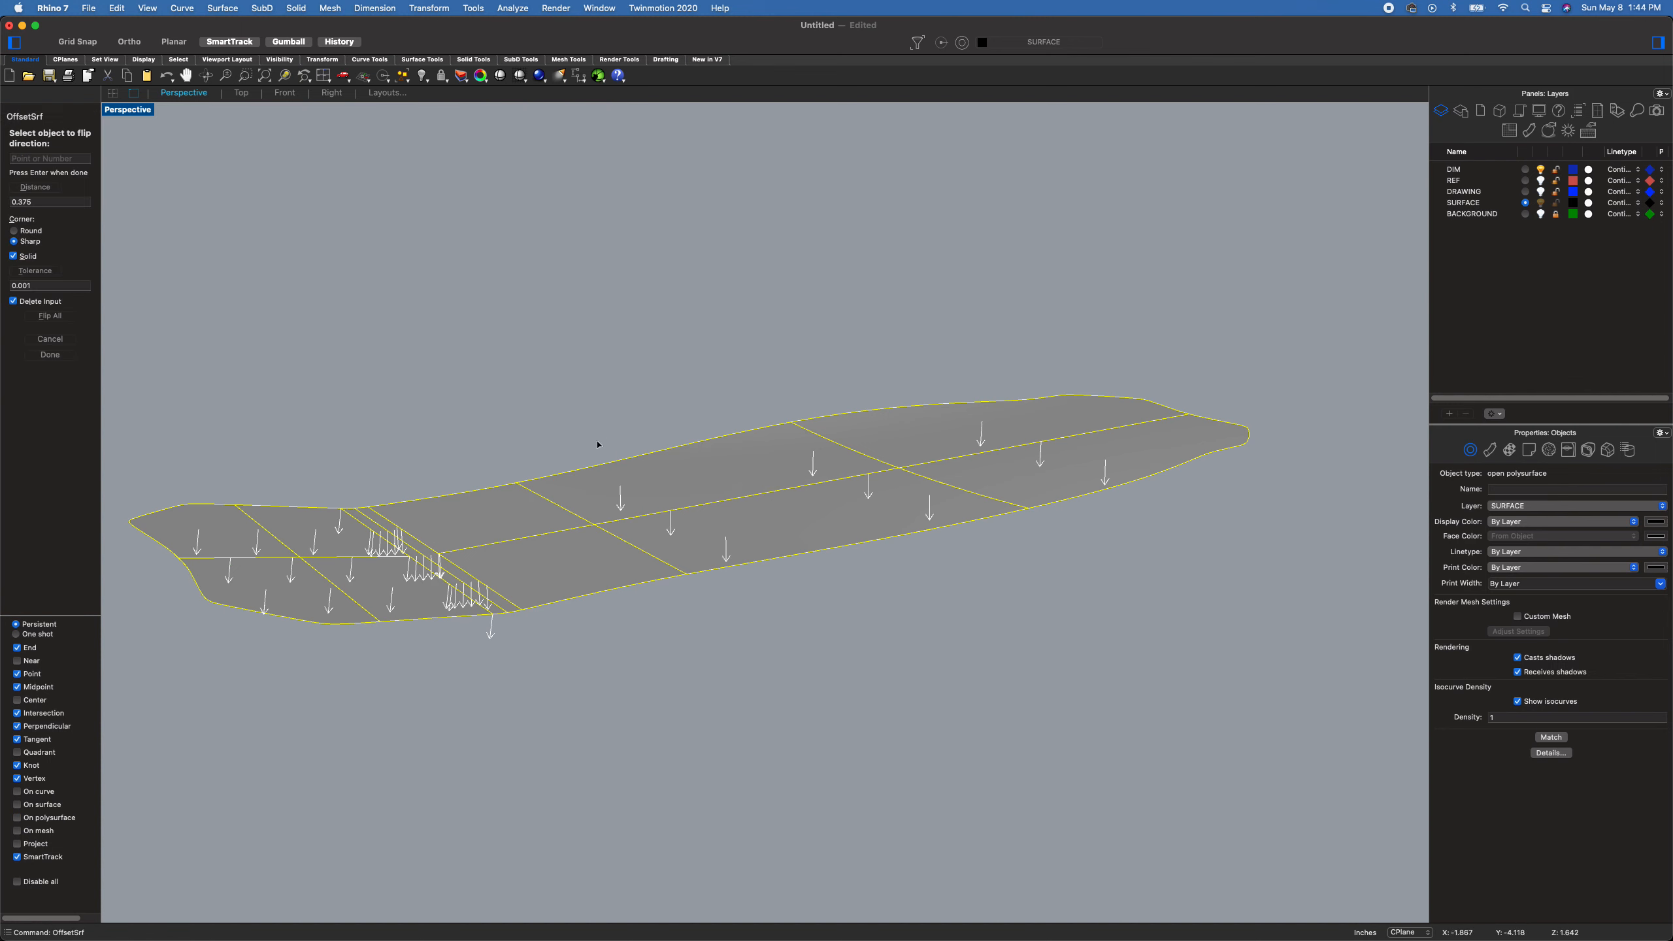
click(589, 497)
key(Return)
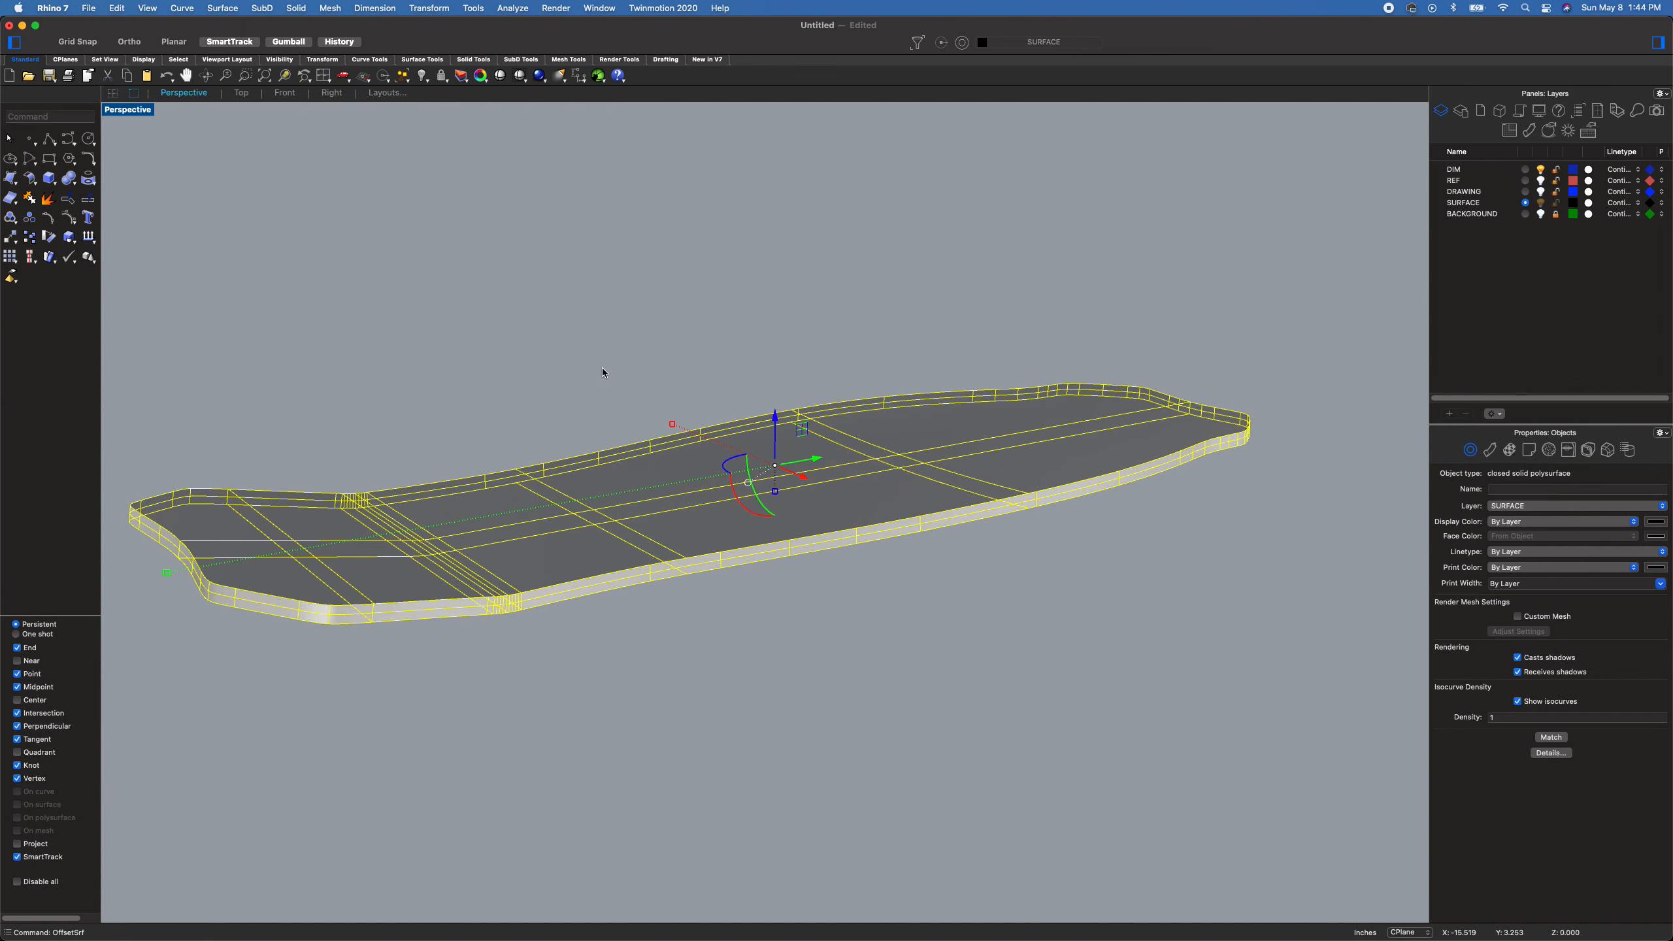
right_drag(873, 660, 829, 617)
key(super+z)
- Offset the deck polysurface 0.375 inches upward with sharp corners and the Solid option turned off
key(Return)
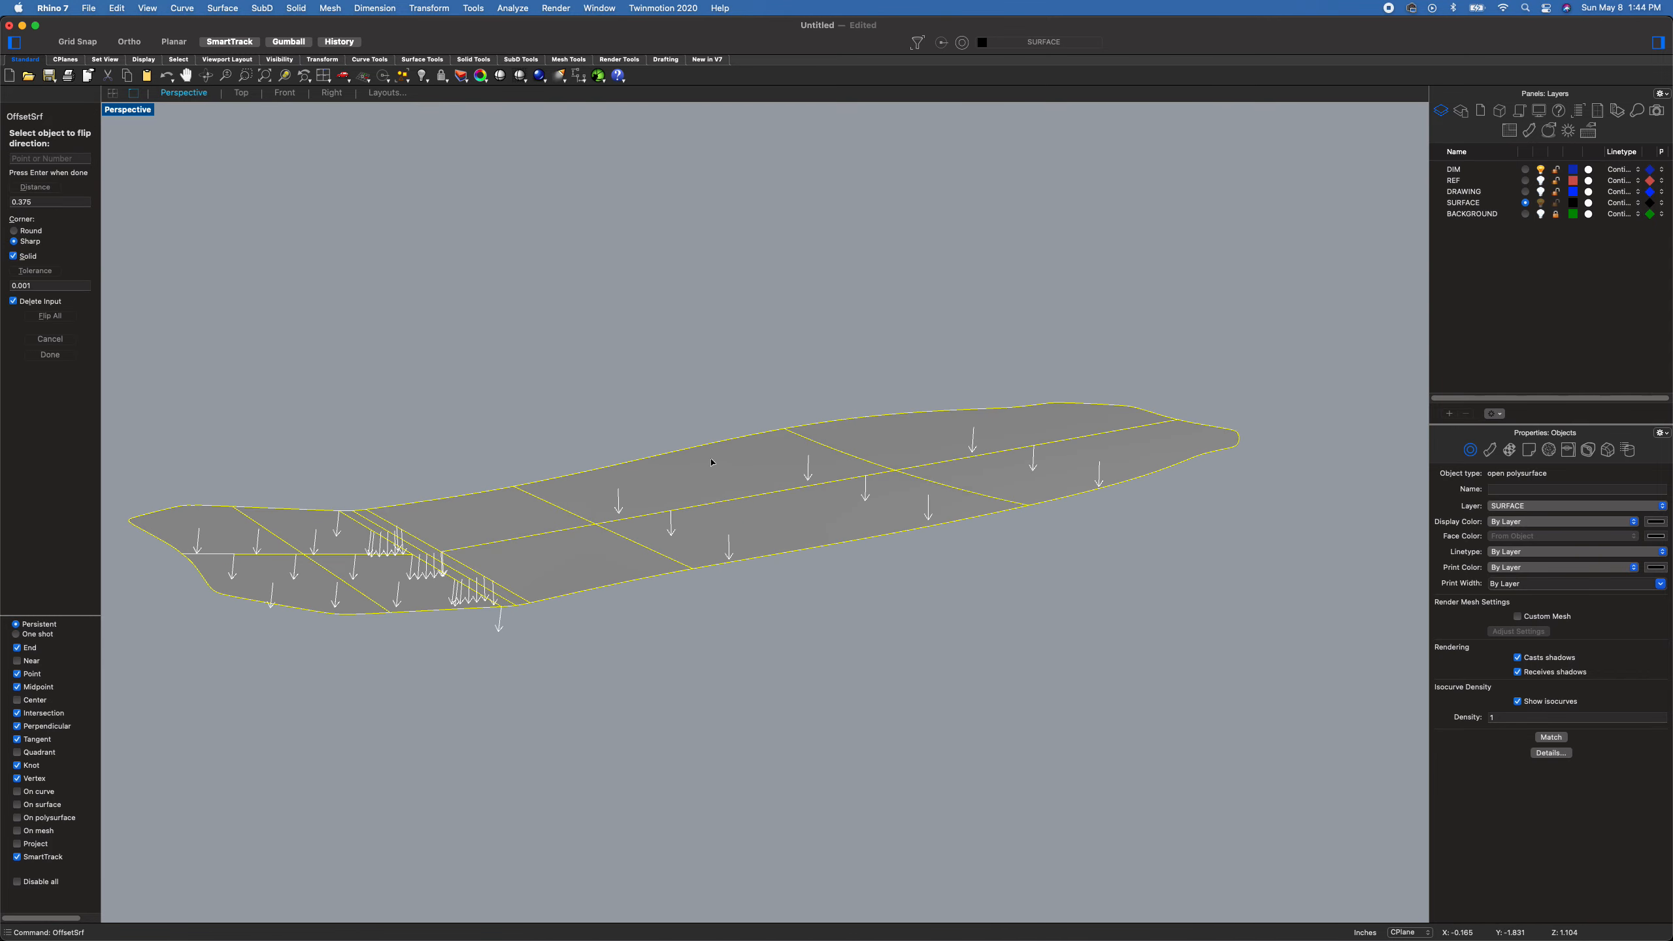
click(689, 453)
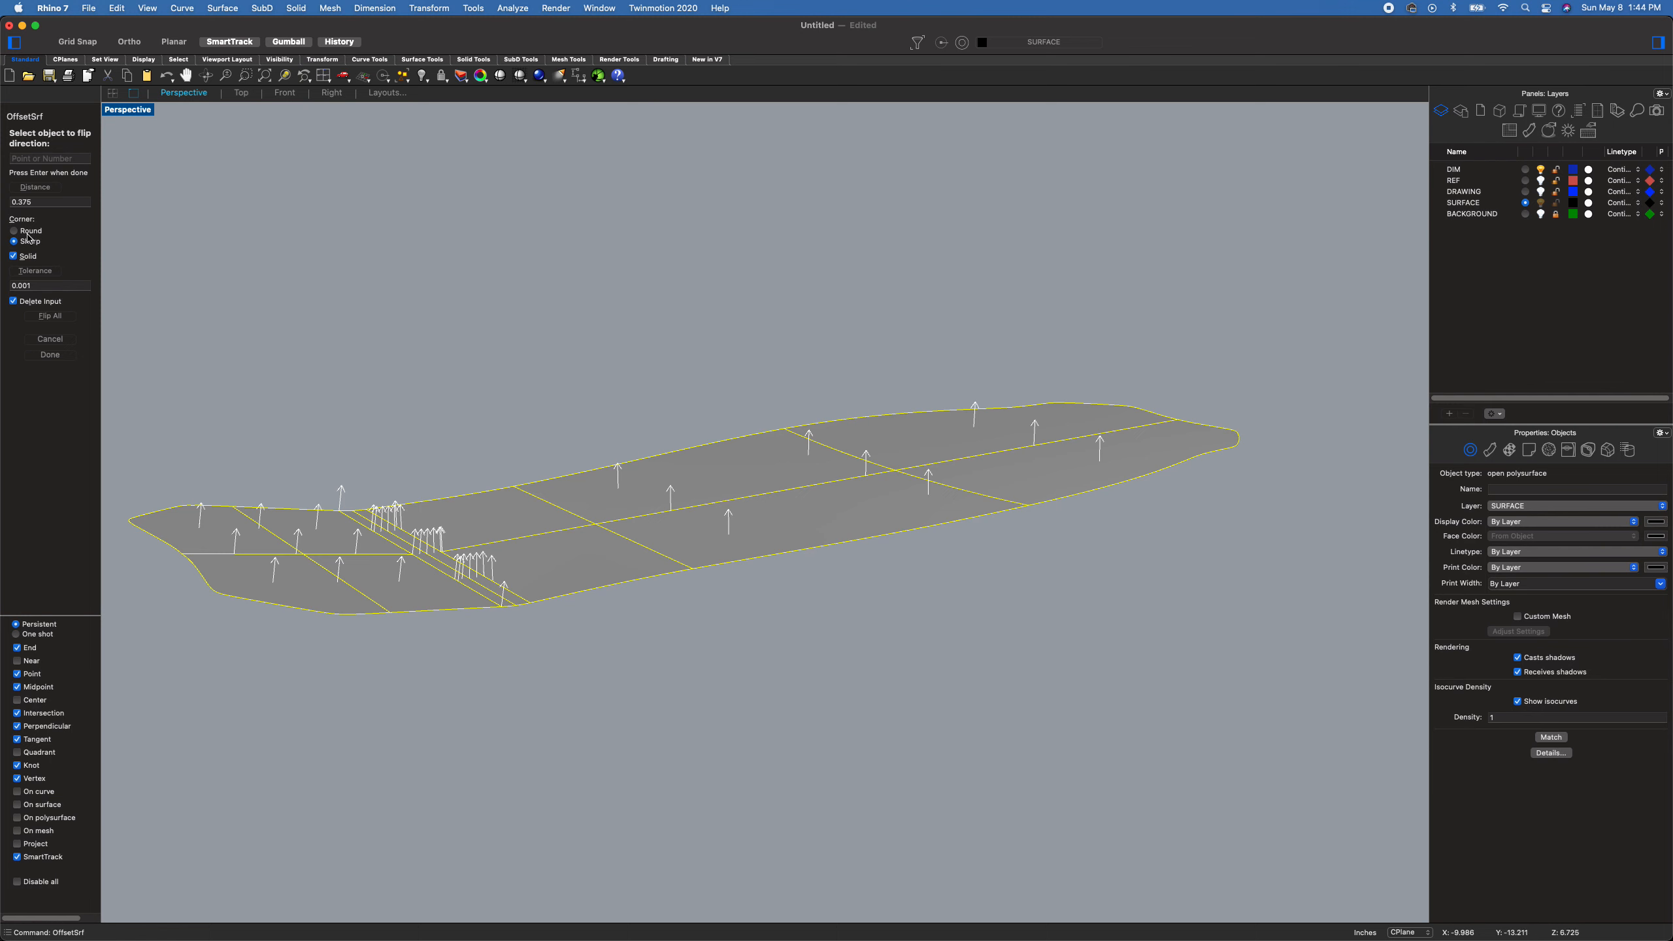
click(13, 256)
click(50, 355)
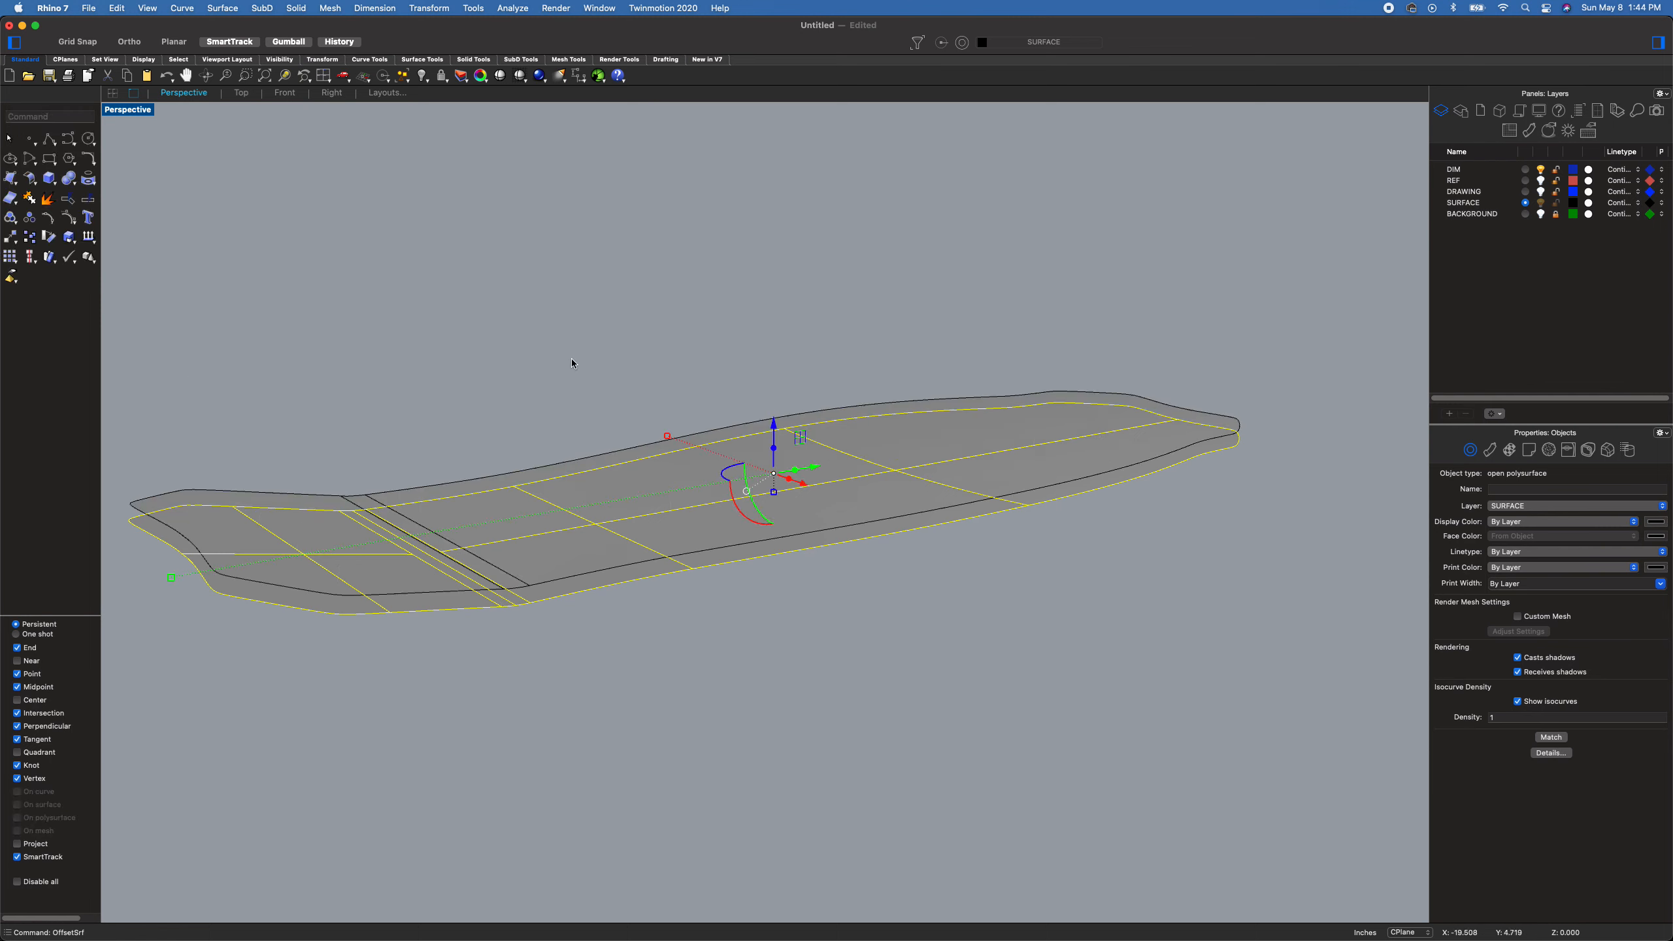
- Show the REF layer and extract the silhouette curves of both the original and the offset deck surfaces
click(689, 661)
right_drag(691, 659, 405, 717)
click(387, 663)
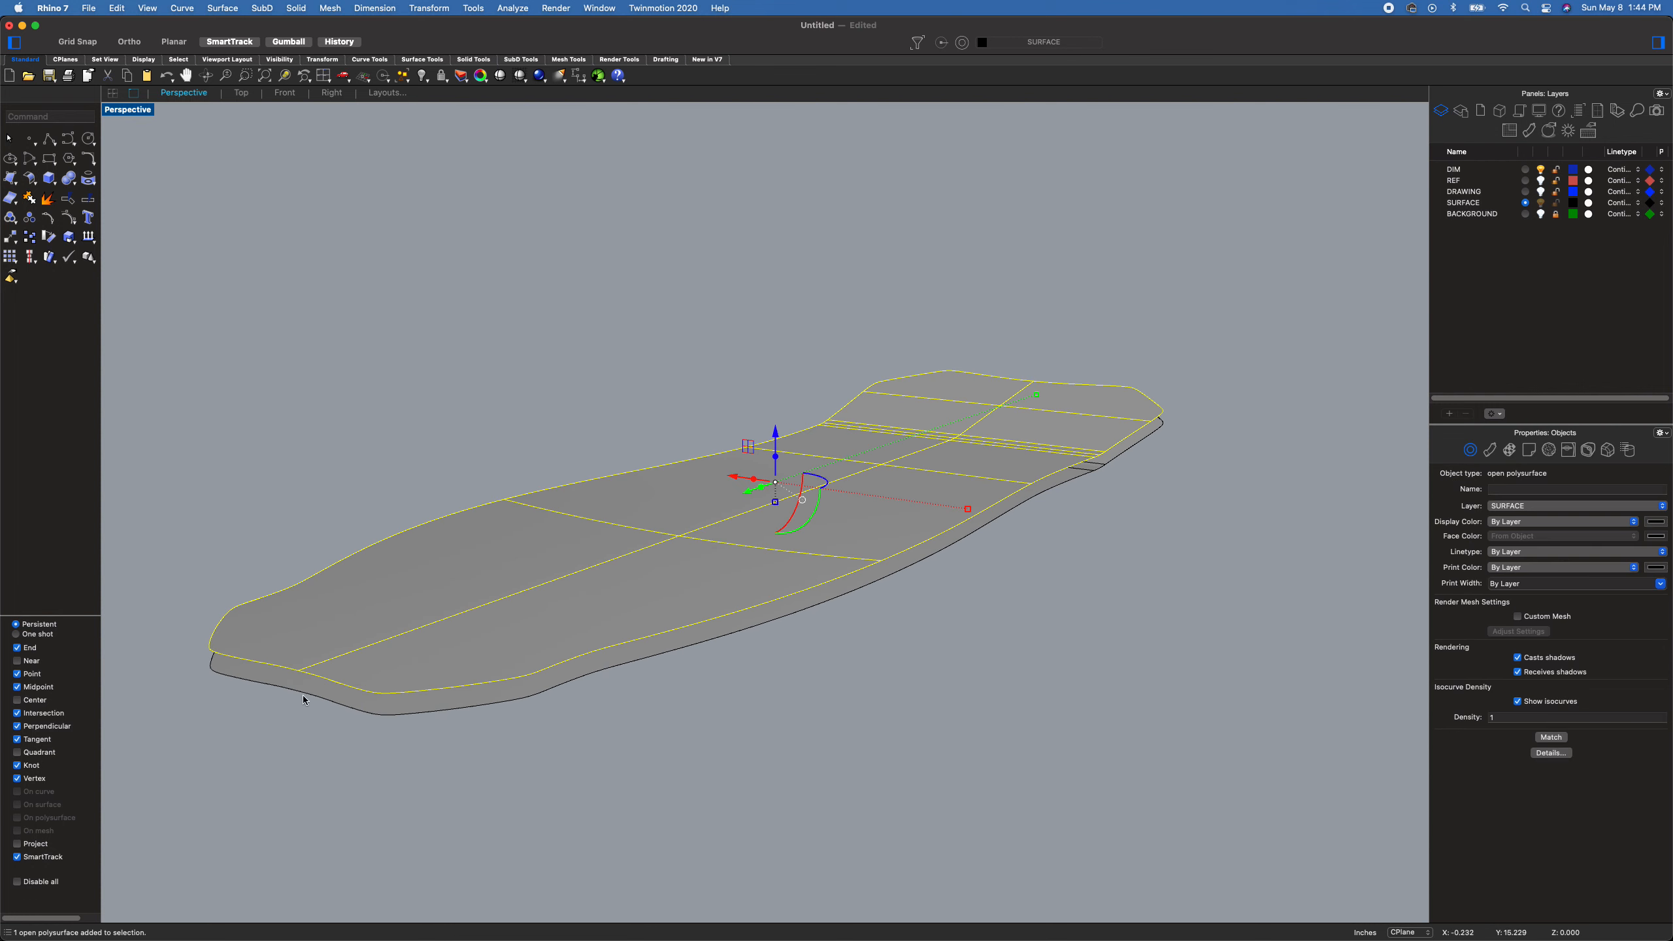
shift+click(507, 704)
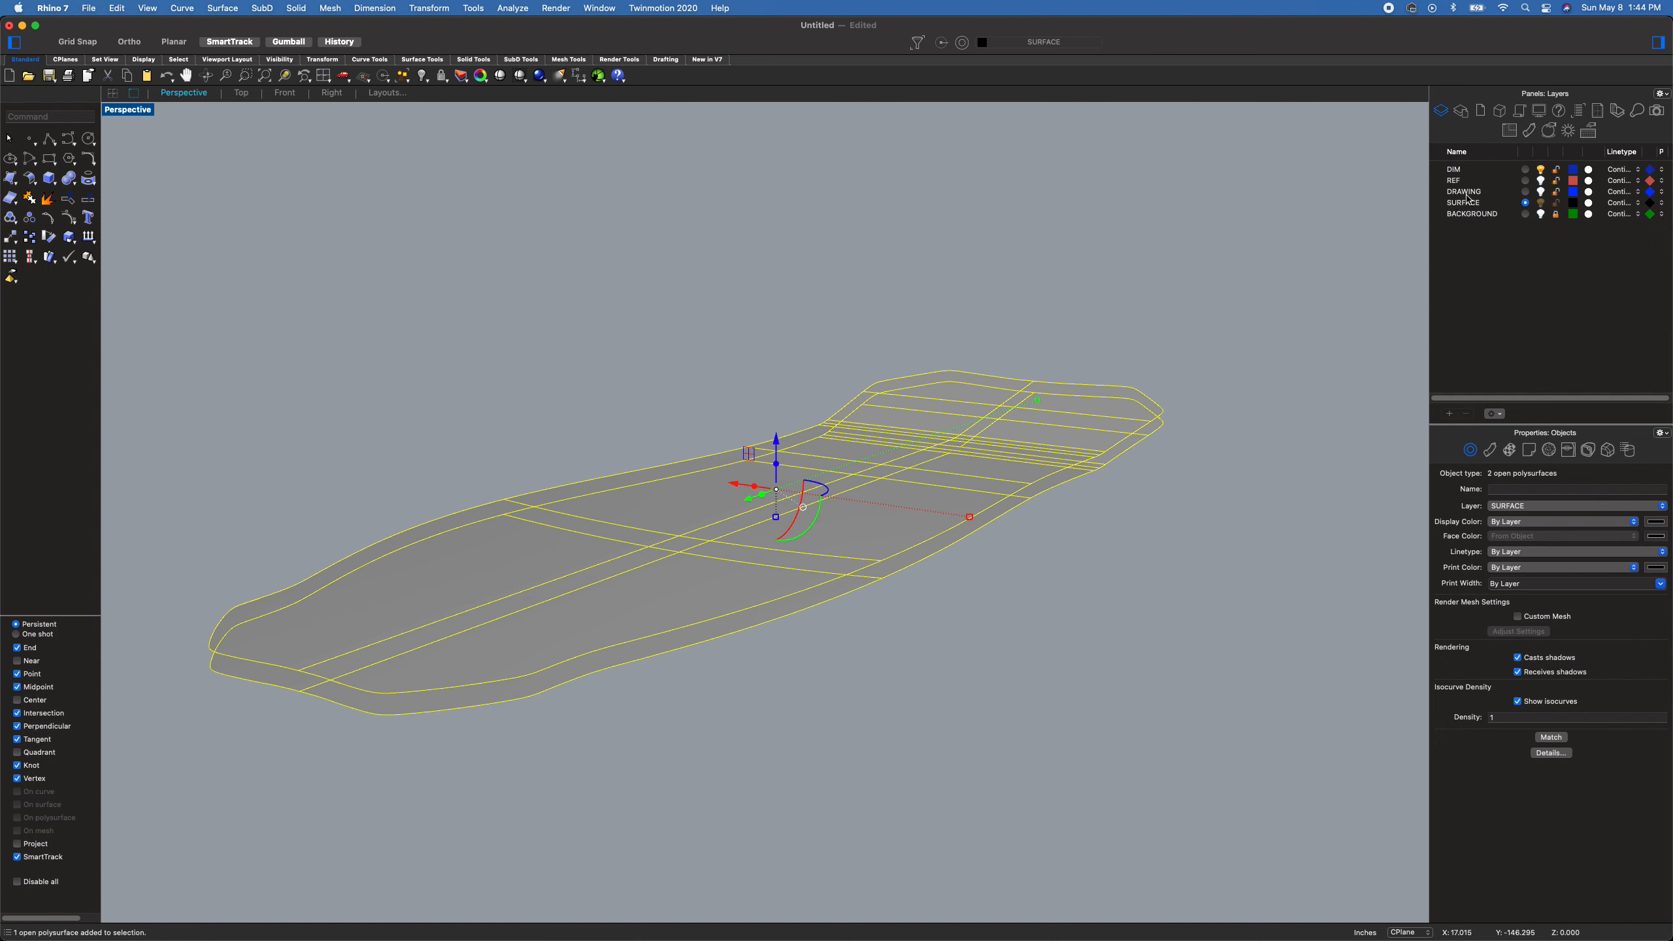
click(1525, 180)
text(Silhouette)
key(Return)
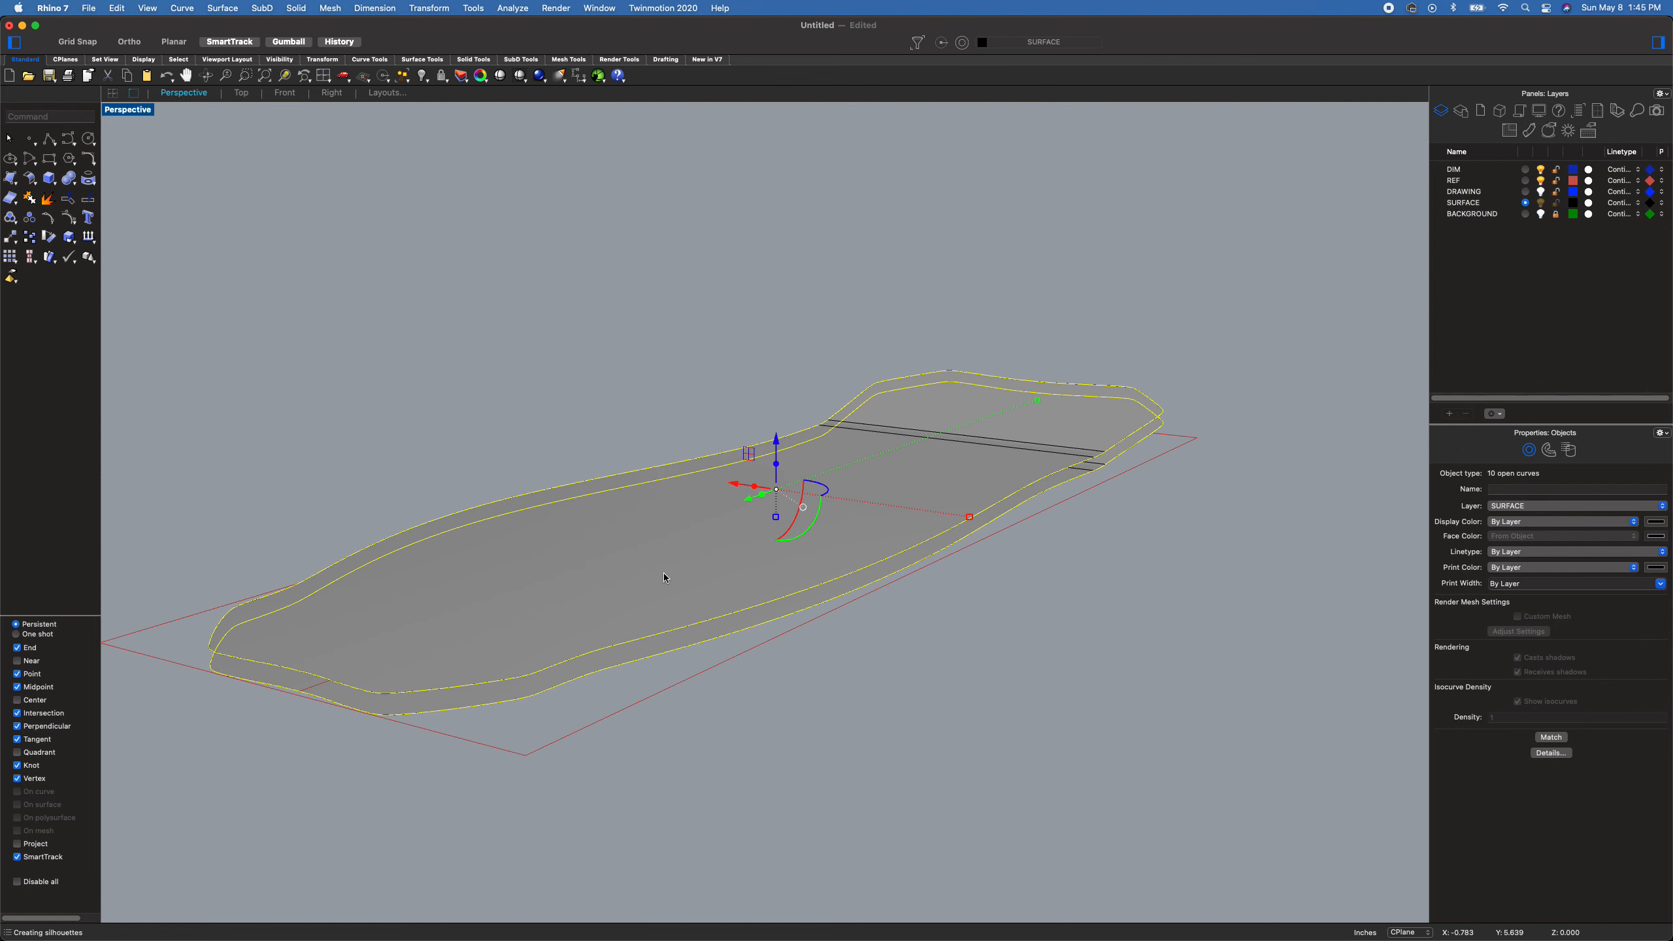
- Join the extracted silhouette curves into closed outlines of the upper and lower deck surfaces
right_drag(904, 642, 865, 632)
key(super+j)
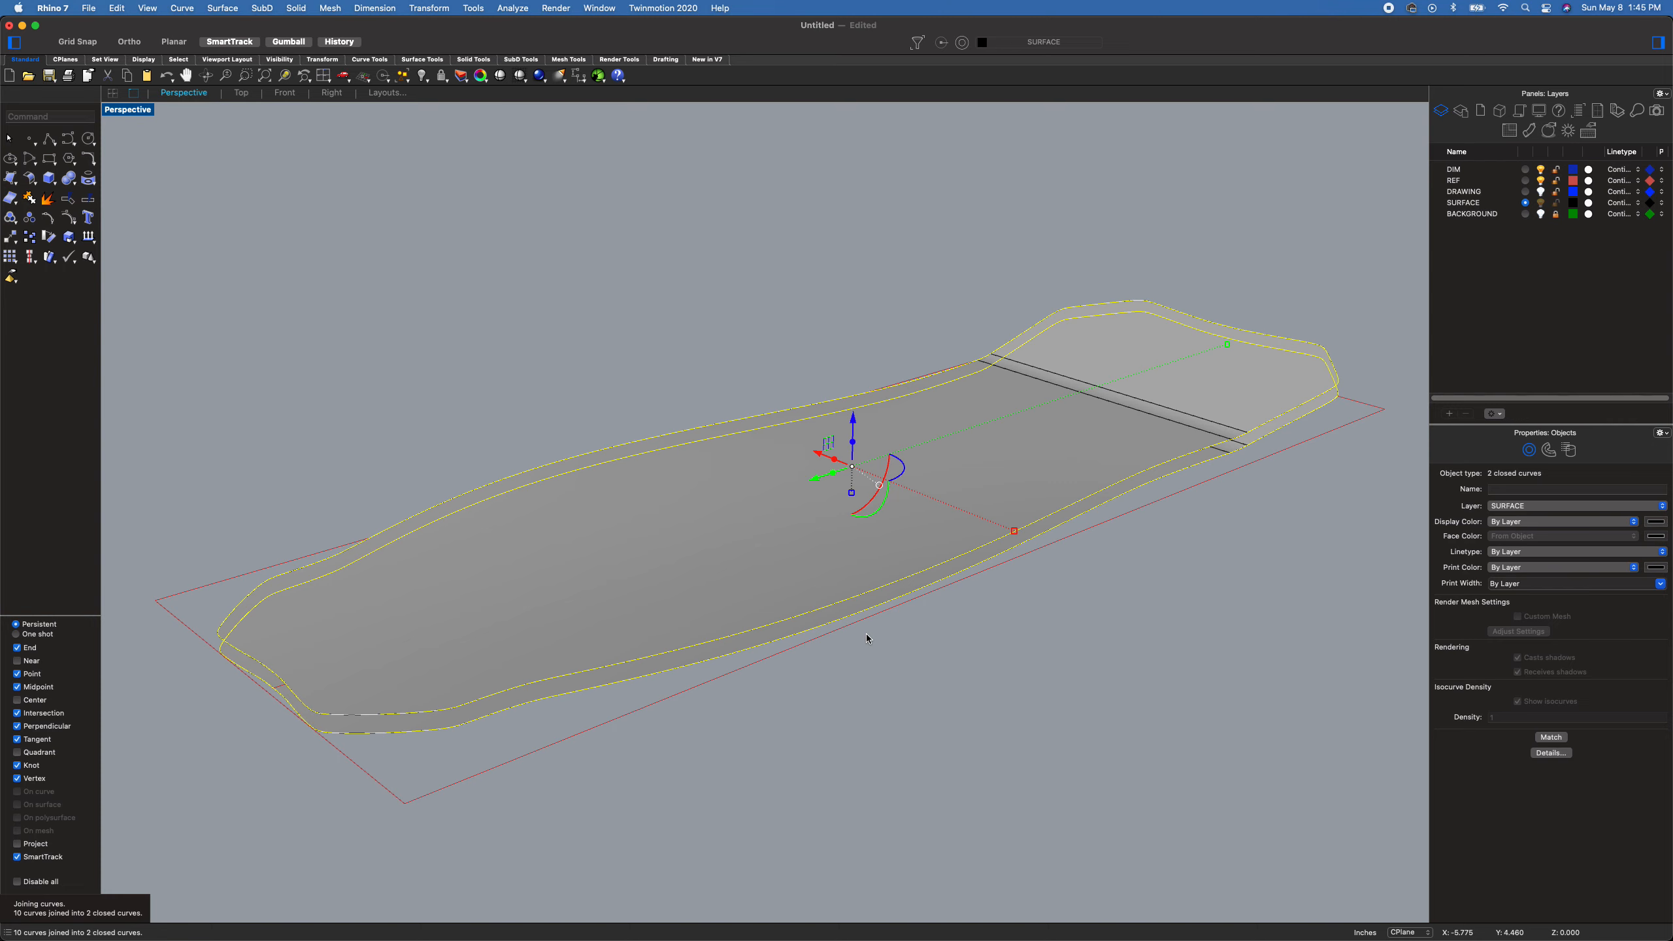
right_drag(510, 827, 389, 674)
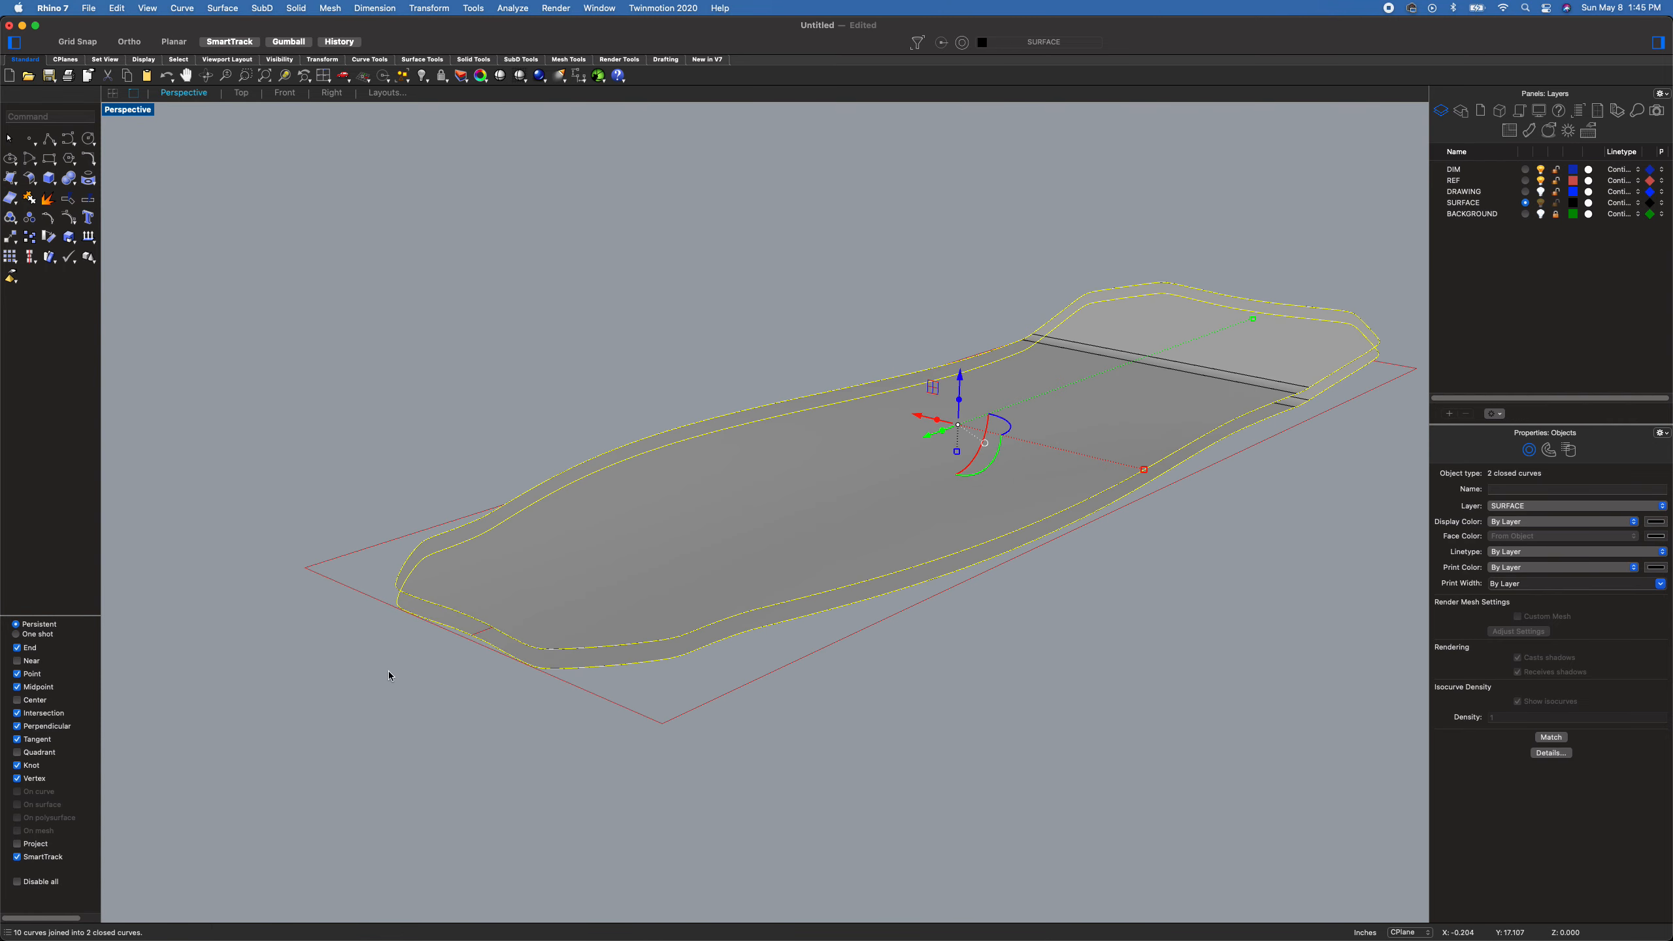
- In the Right view, draw an outward-bulging arc by start, end and point, connecting the upper and lower centreline ends at the nose
click(332, 92)
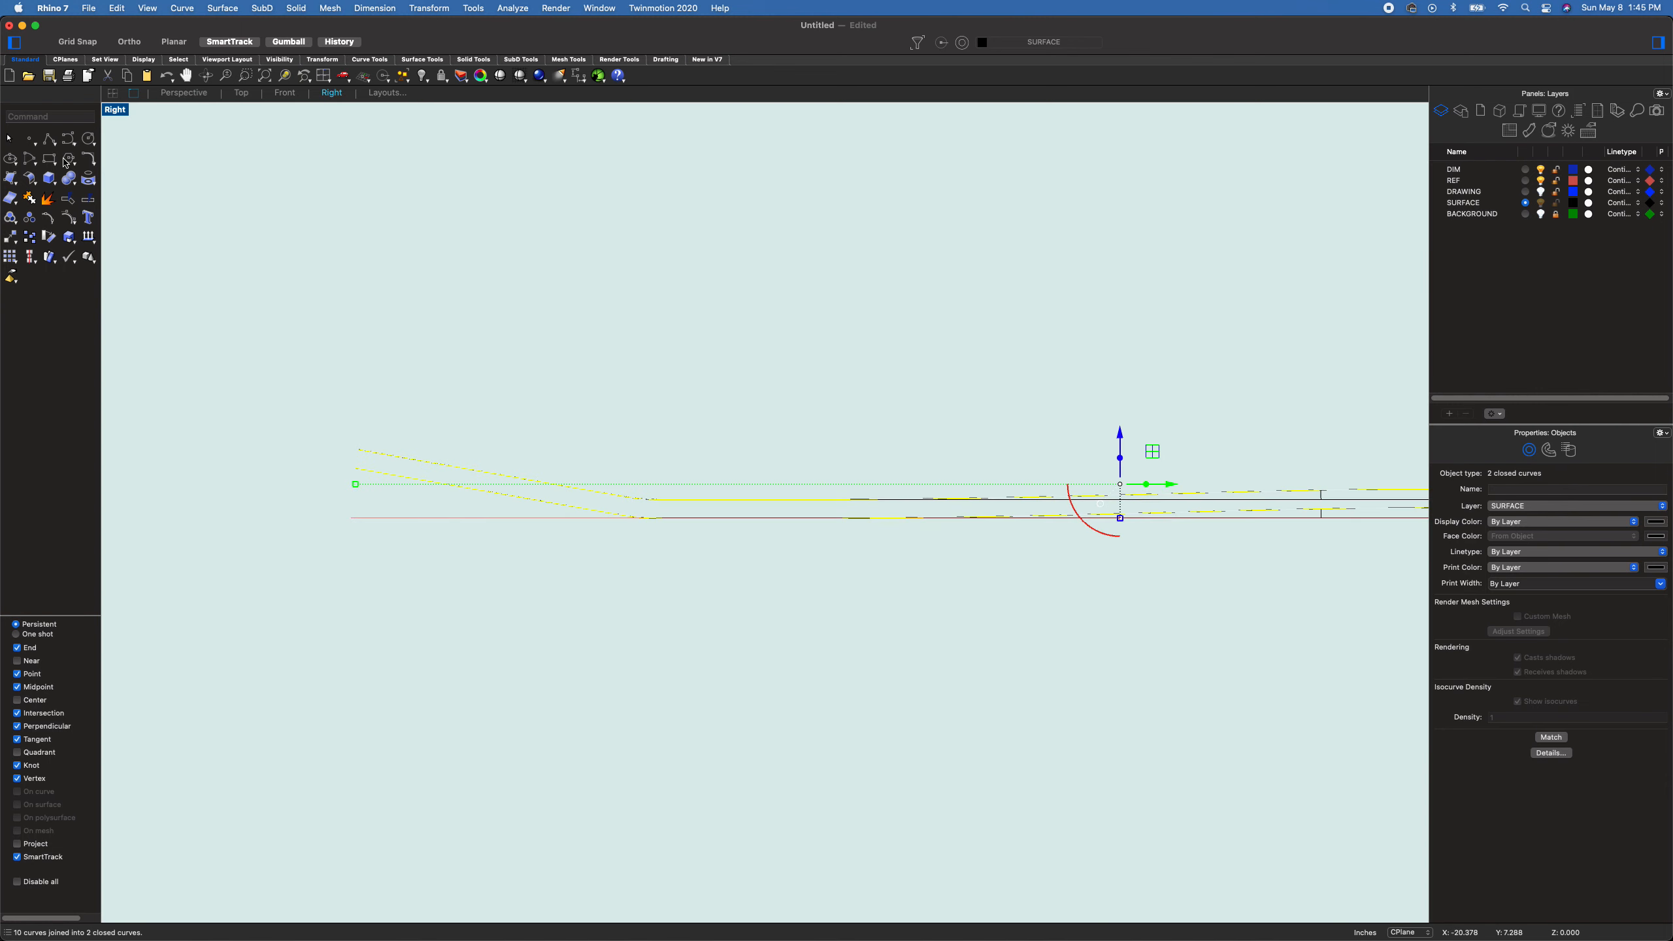
click(33, 161)
click(112, 175)
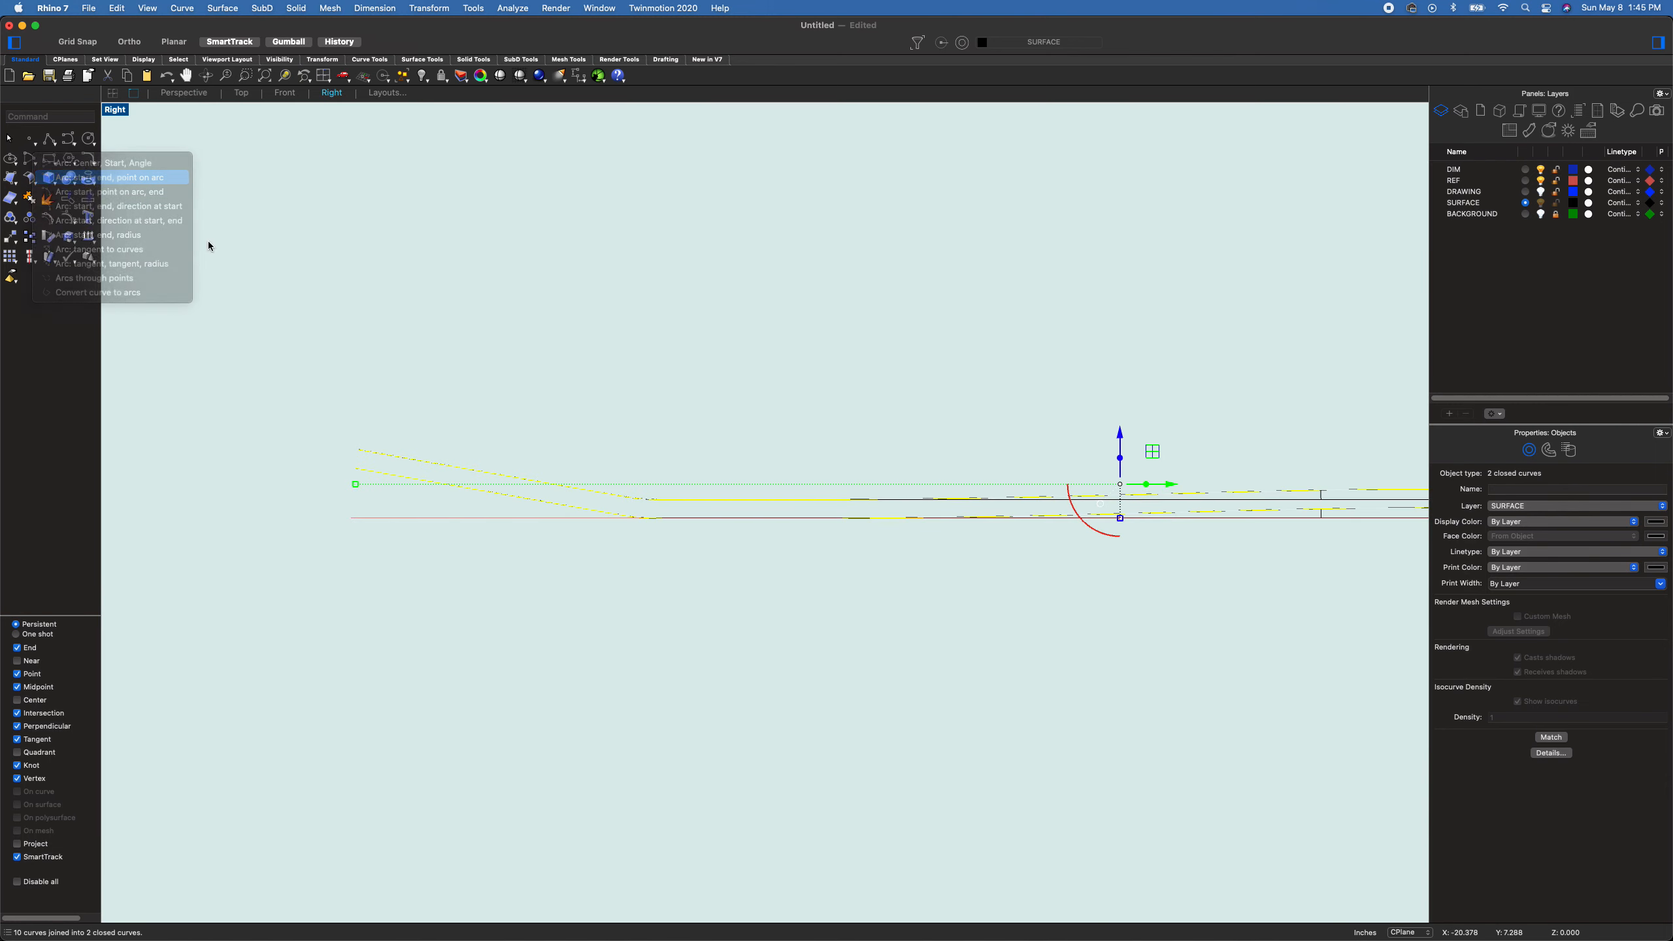
right_drag(1083, 536, 1058, 467)
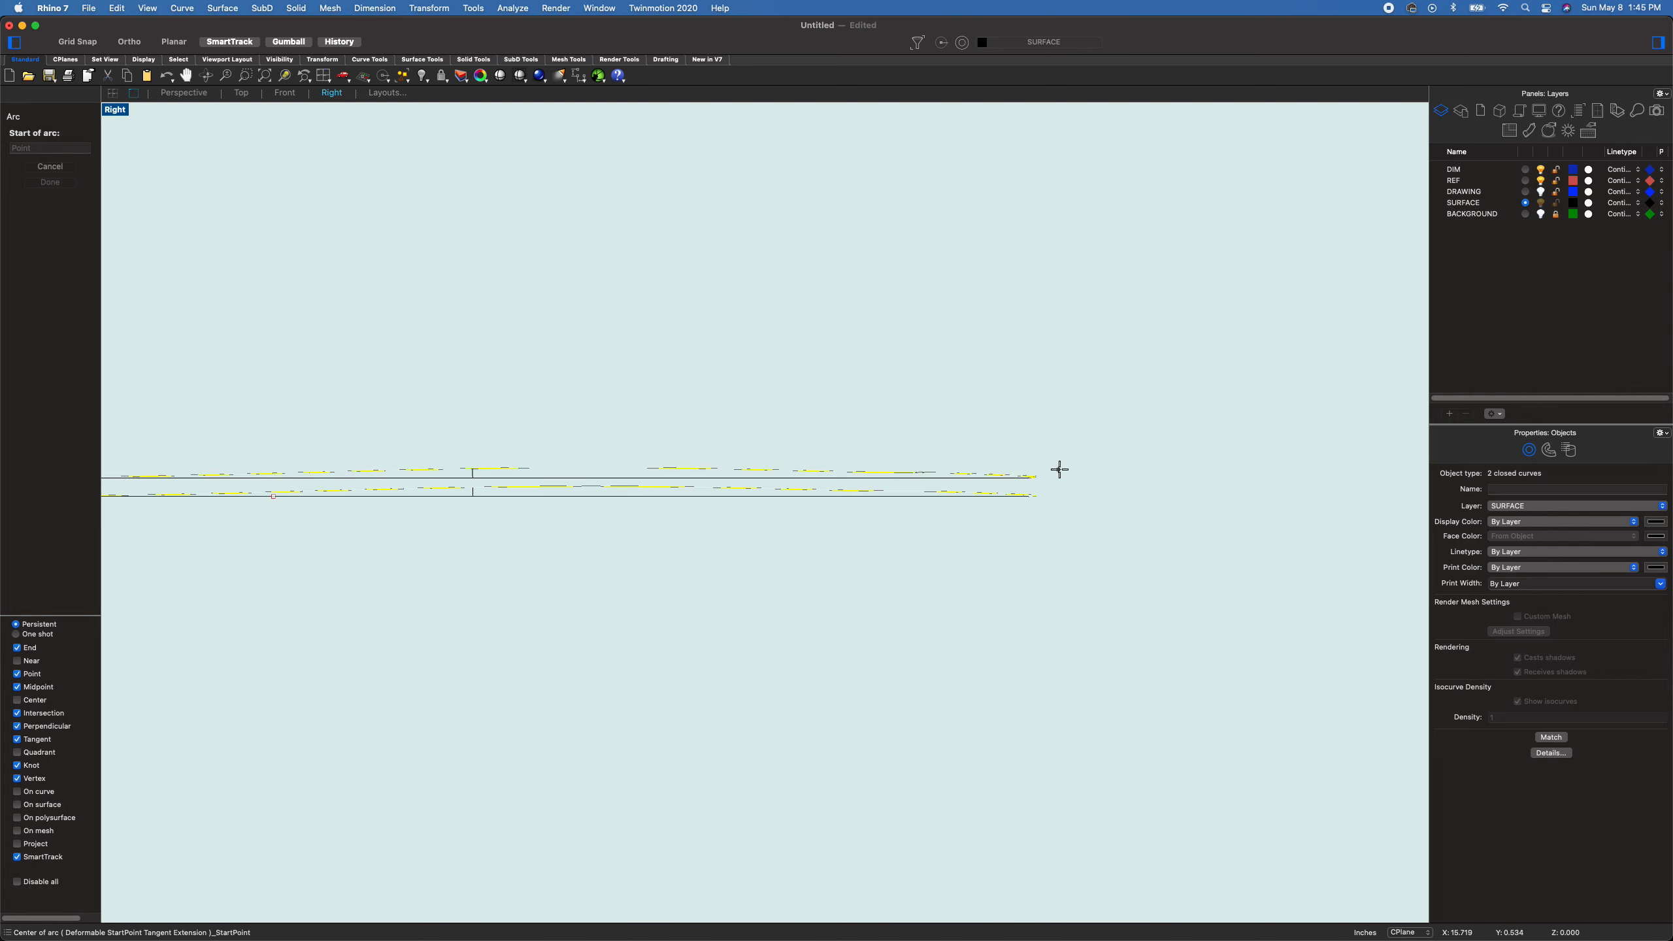
scroll(1023, 514, up, 3)
scroll(1023, 513, up, 3)
click(857, 405)
click(860, 595)
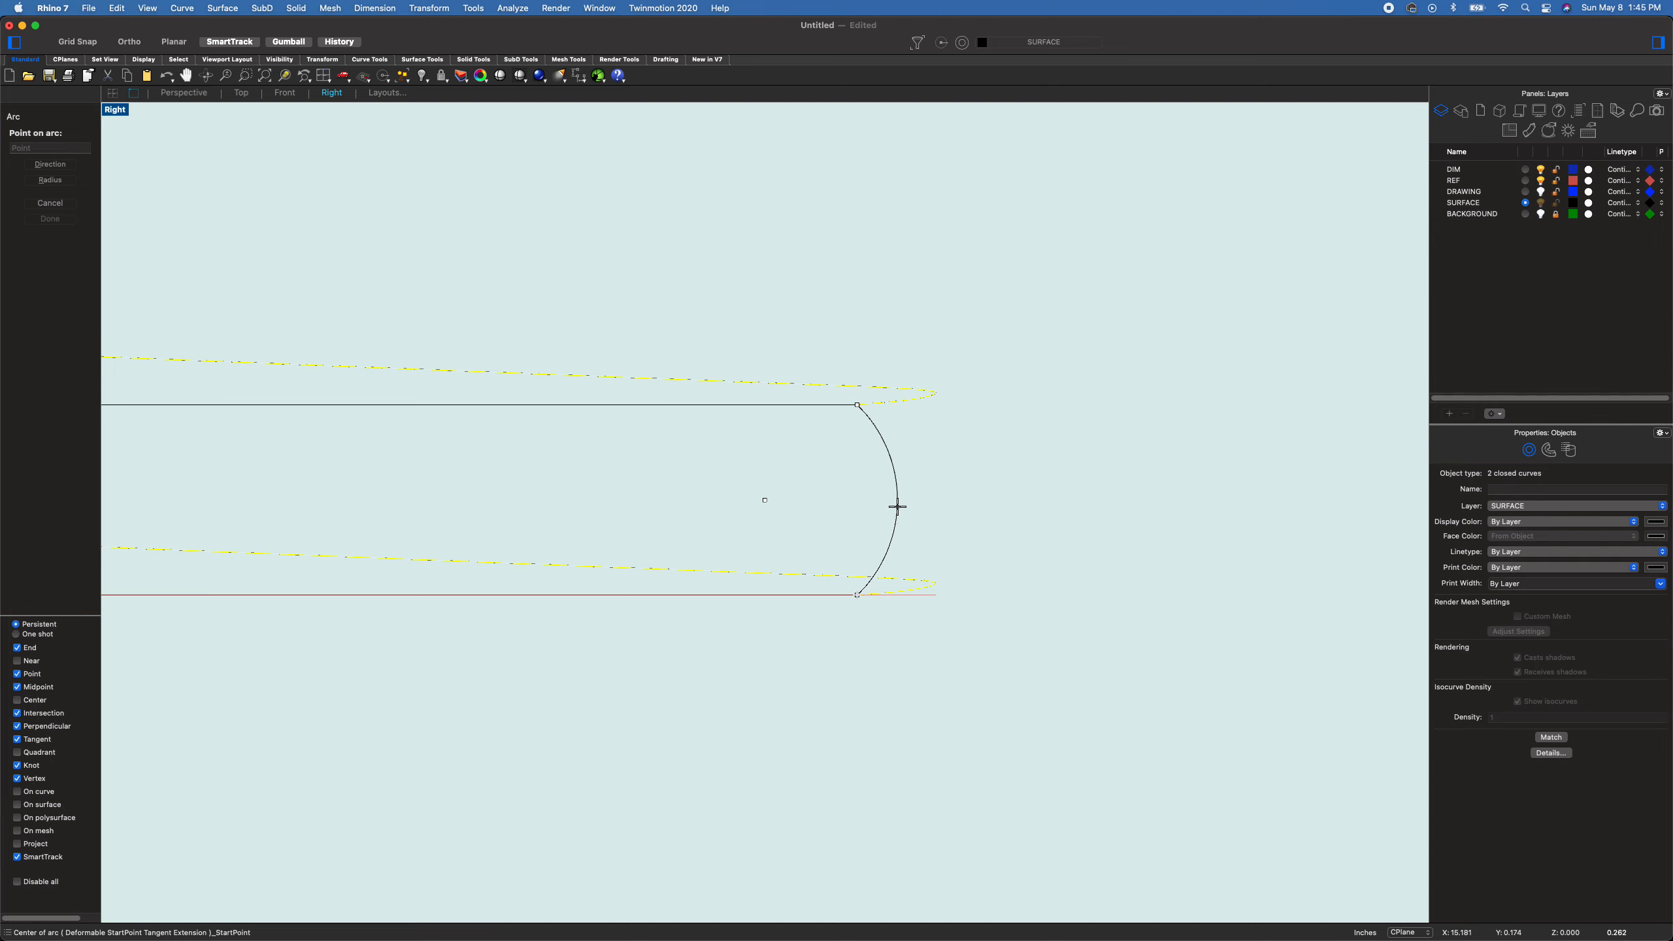
click(897, 505)
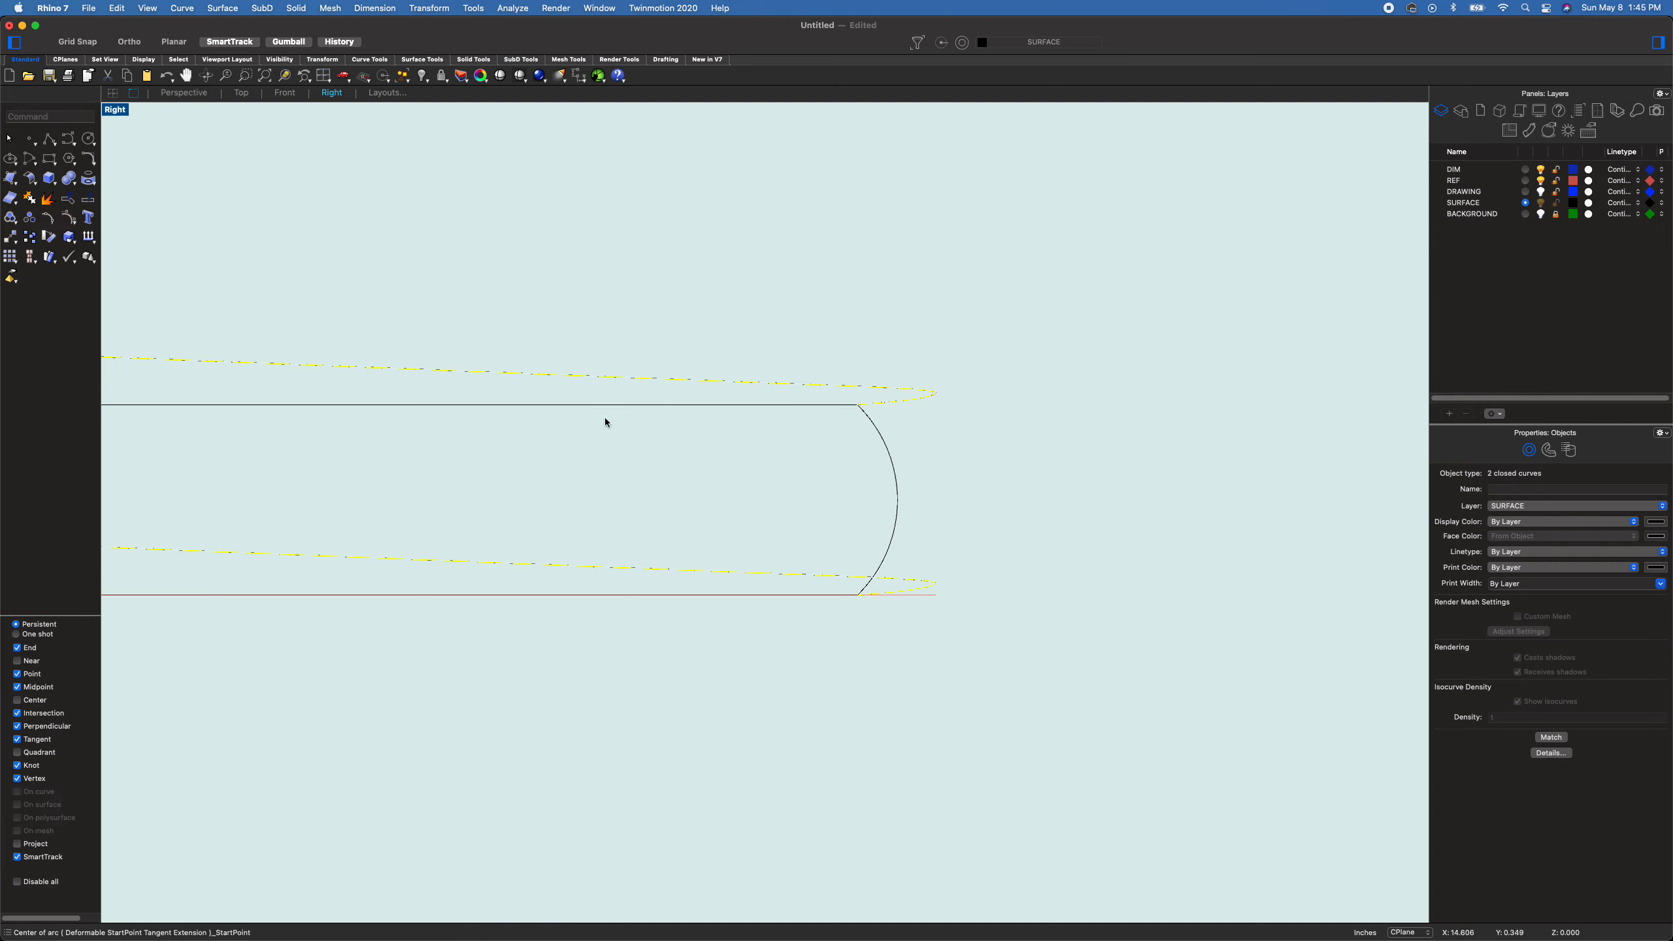
- Create a closed Sweep2 surface along the two deck outlines using the arc as the unchanged cross section
click(200, 95)
text(S)
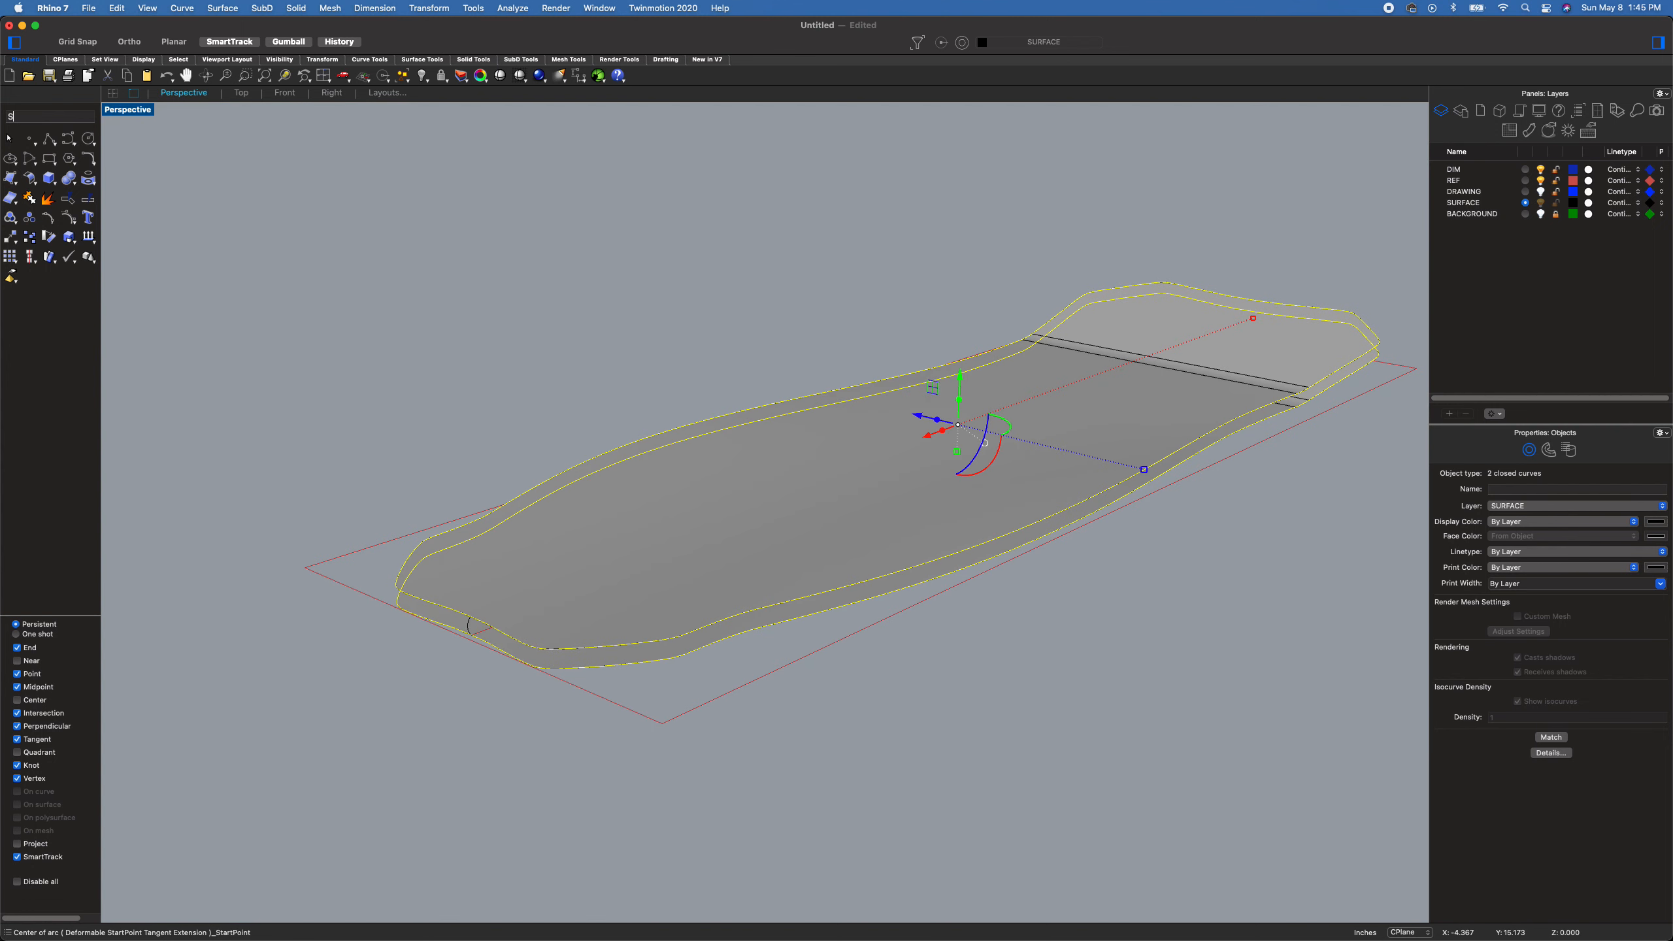
text(weep2)
key(Return)
click(470, 626)
key(Return)
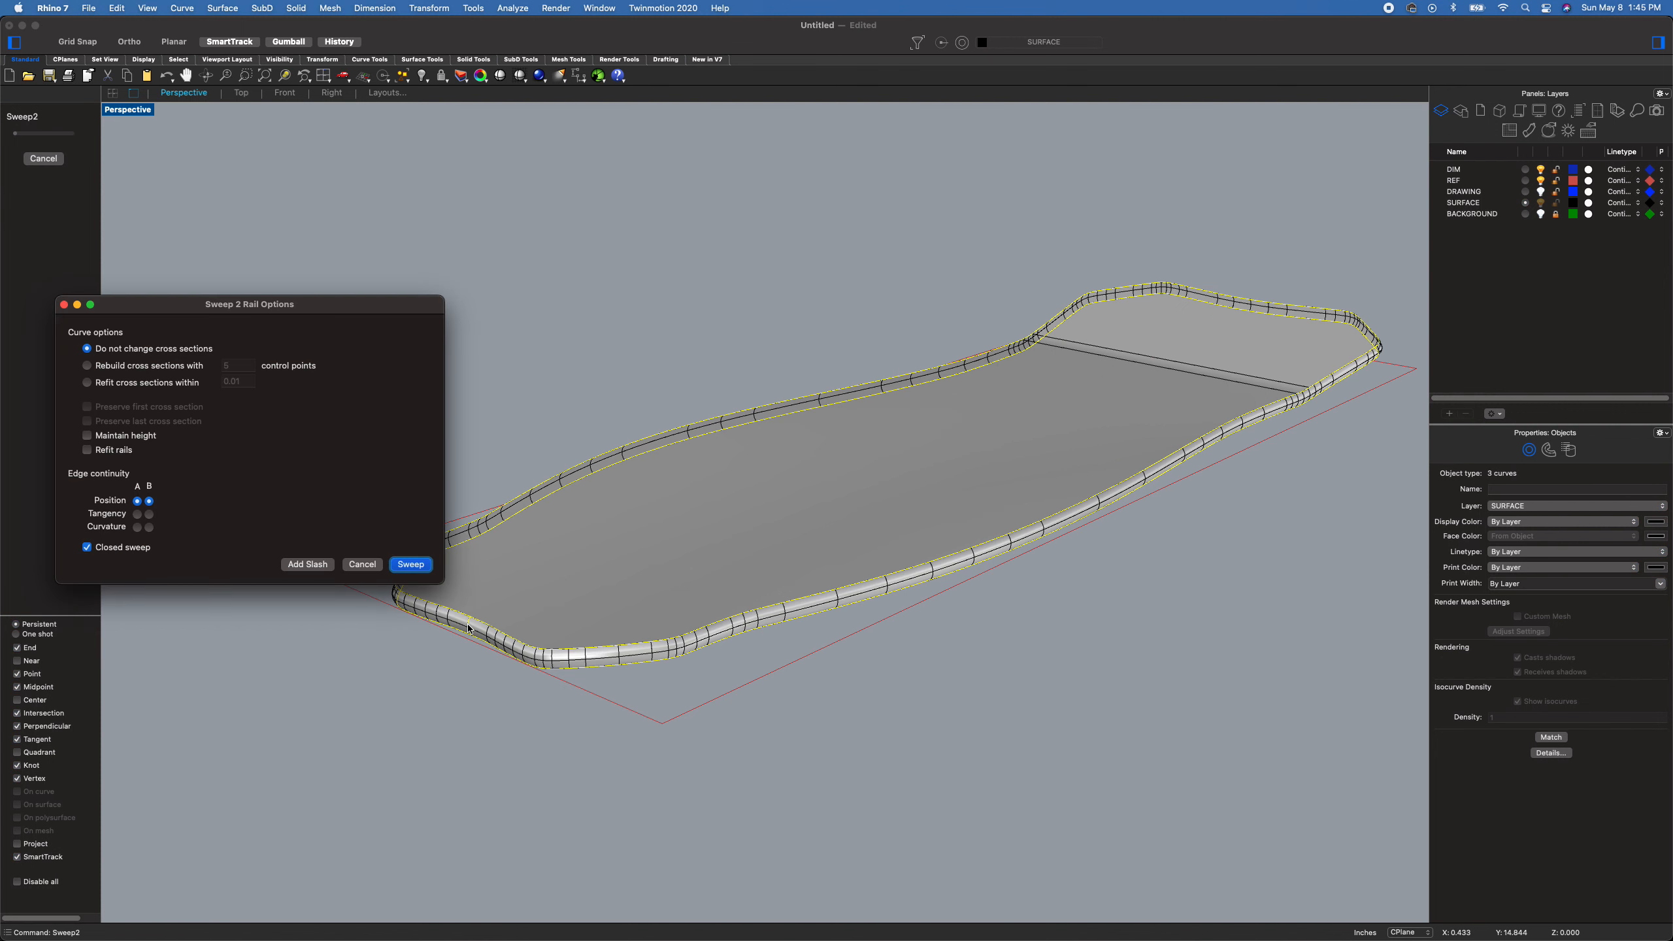
click(420, 569)
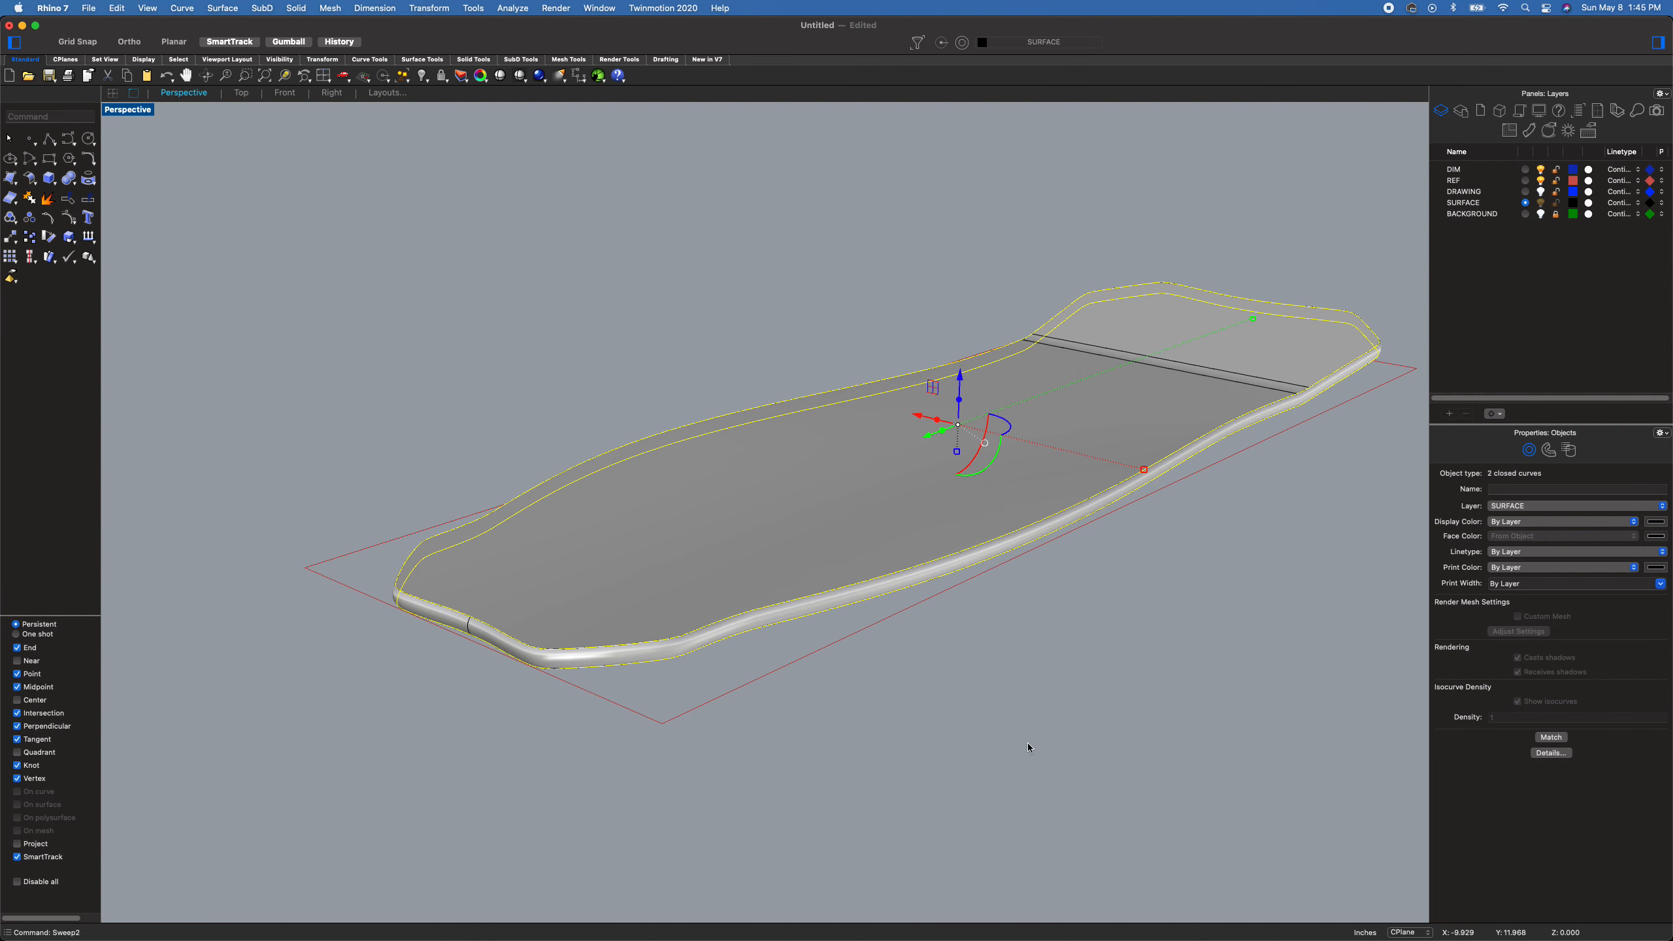
key(Escape)
- Hide the REF layer and join the two deck surfaces with the swept edge into one closed polysurface
right_drag(1064, 727, 574, 730)
click(1541, 180)
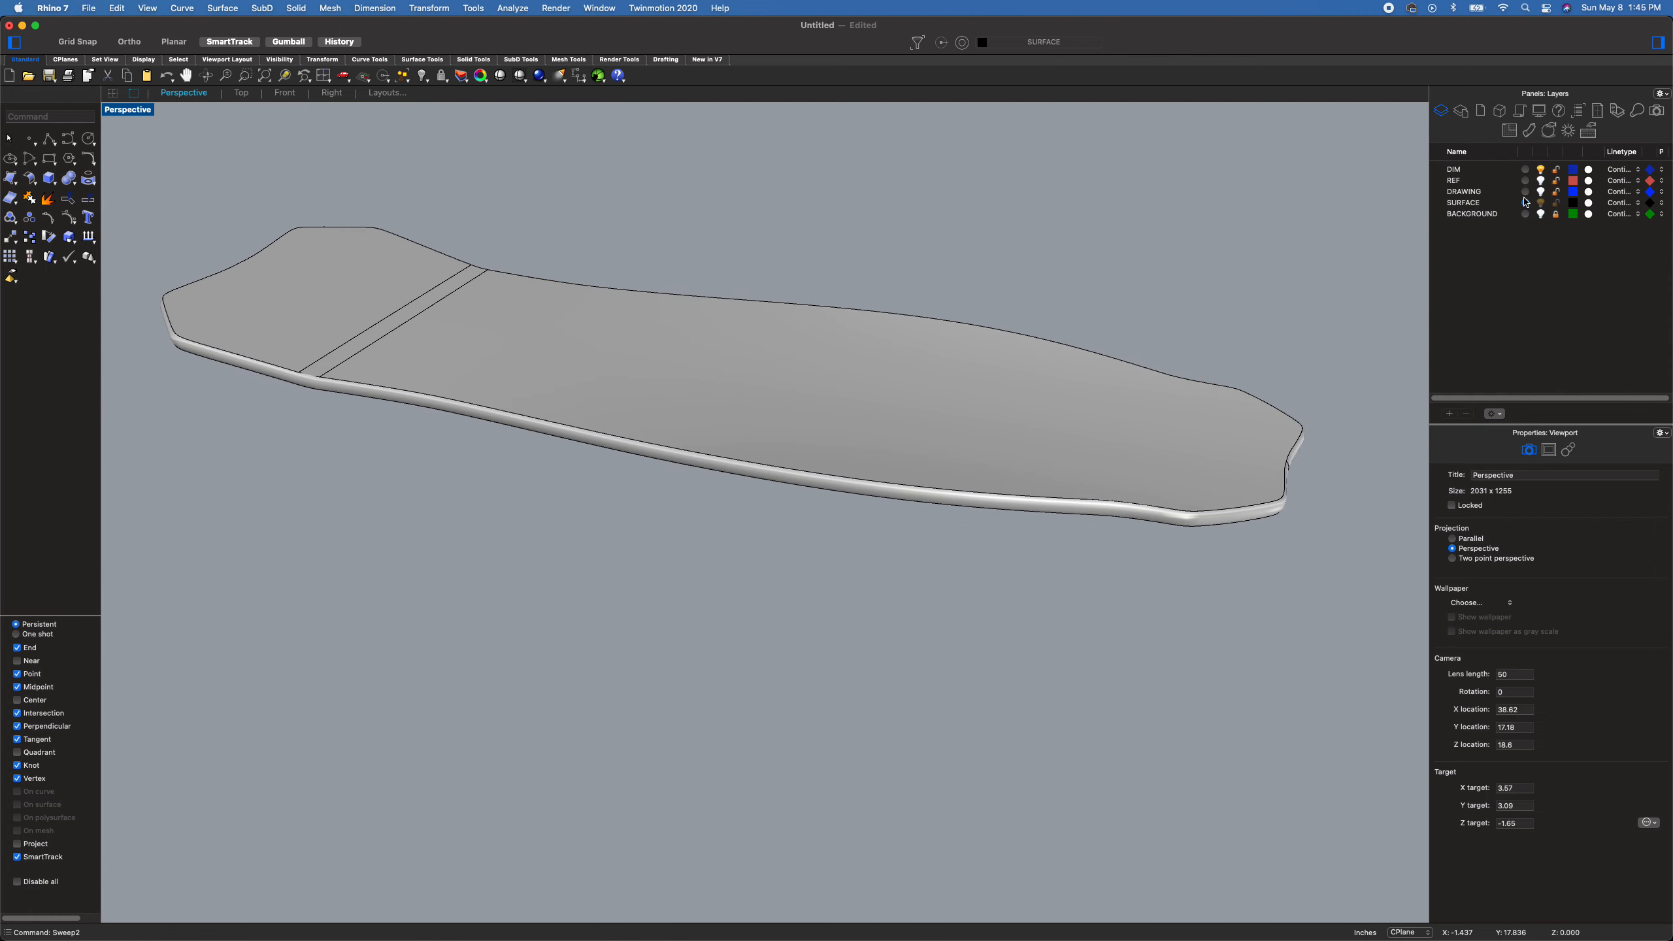
key(super+a)
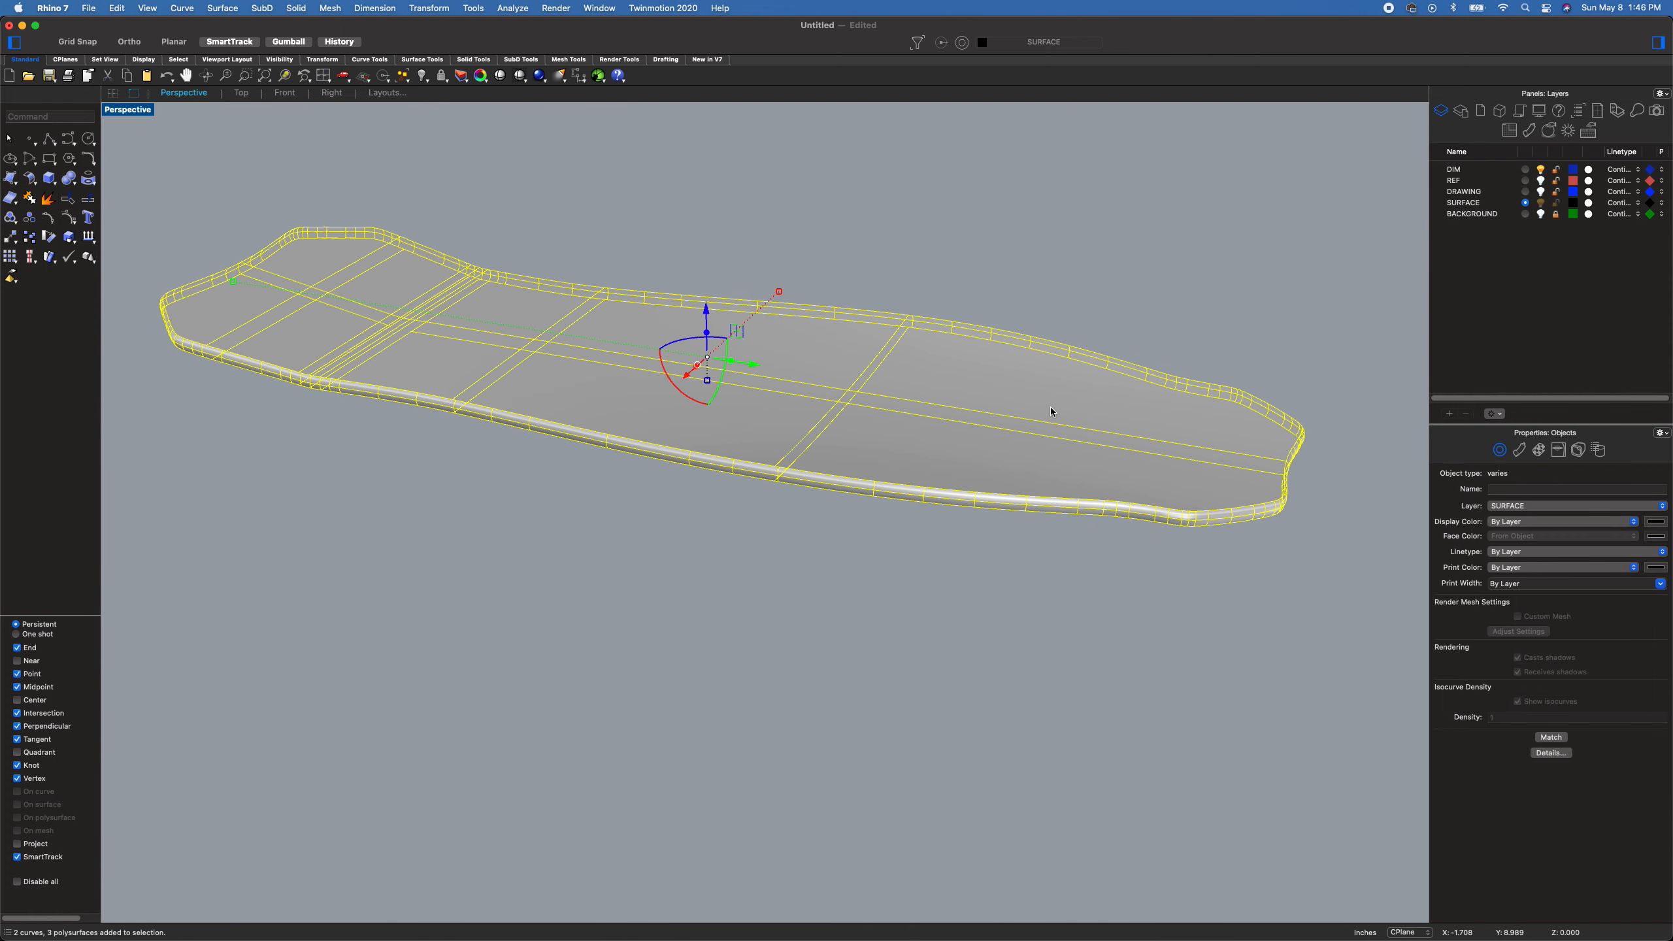
key(super+j)
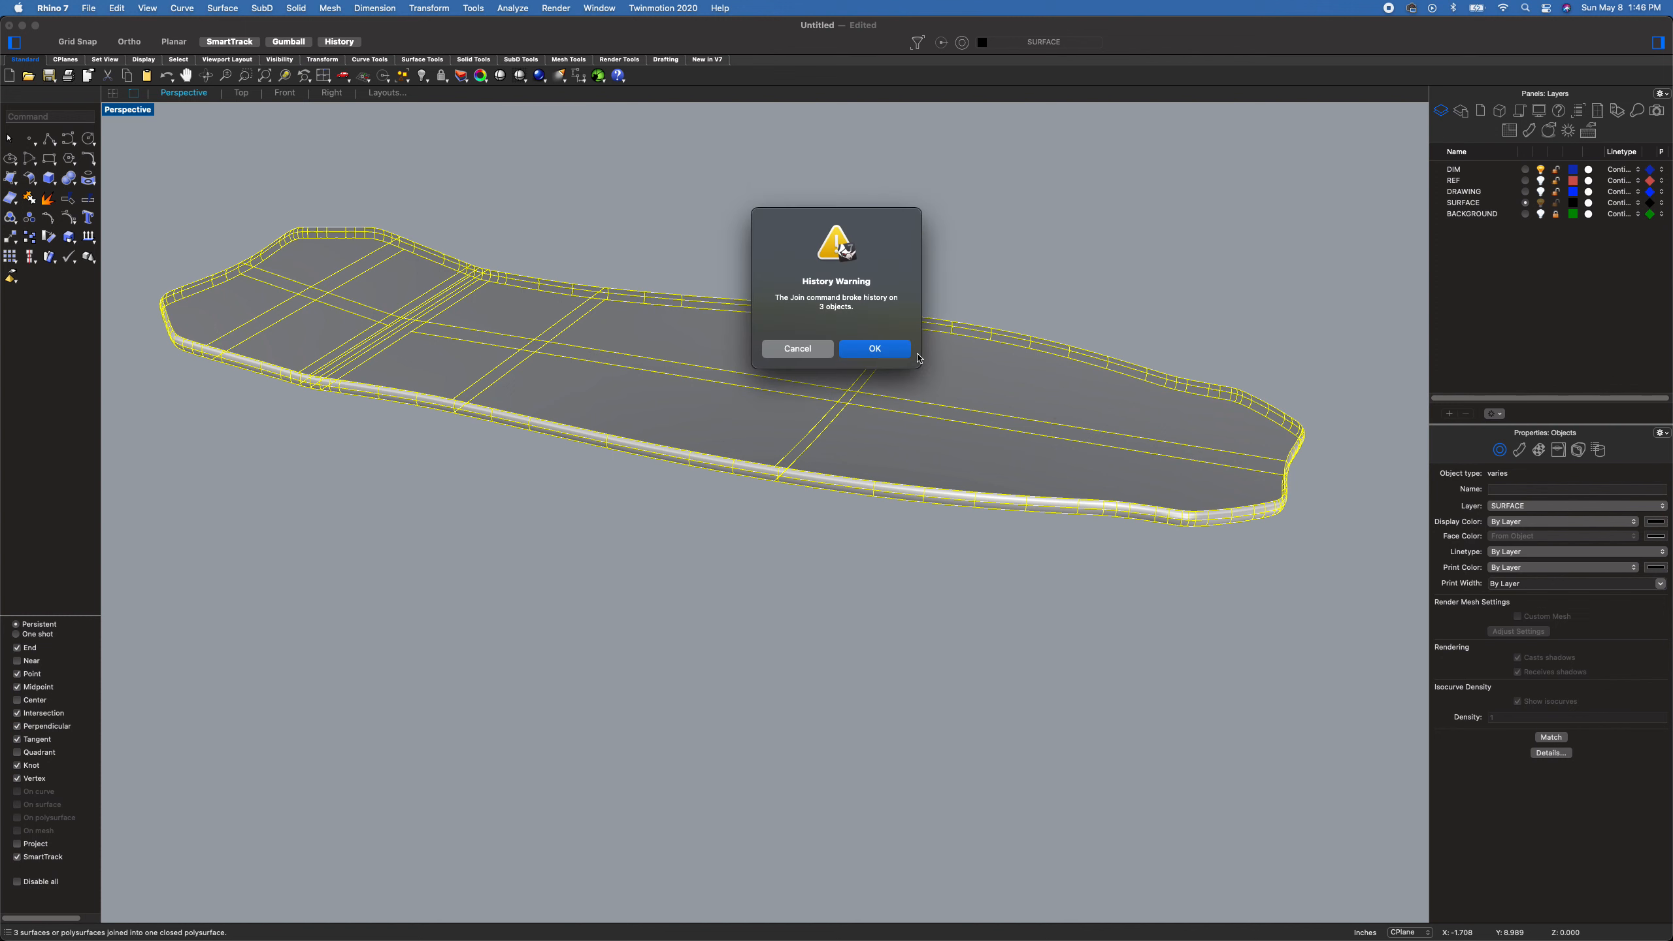
click(890, 344)
key(Escape)
- Rotate the closed deck polysurface 180 degrees around the Y axis so the tail kicks upward
click(755, 386)
right_drag(1029, 686, 1181, 722)
click(860, 646)
scroll(747, 626, down, 5)
right_drag(748, 627, 787, 570)
click(764, 509)
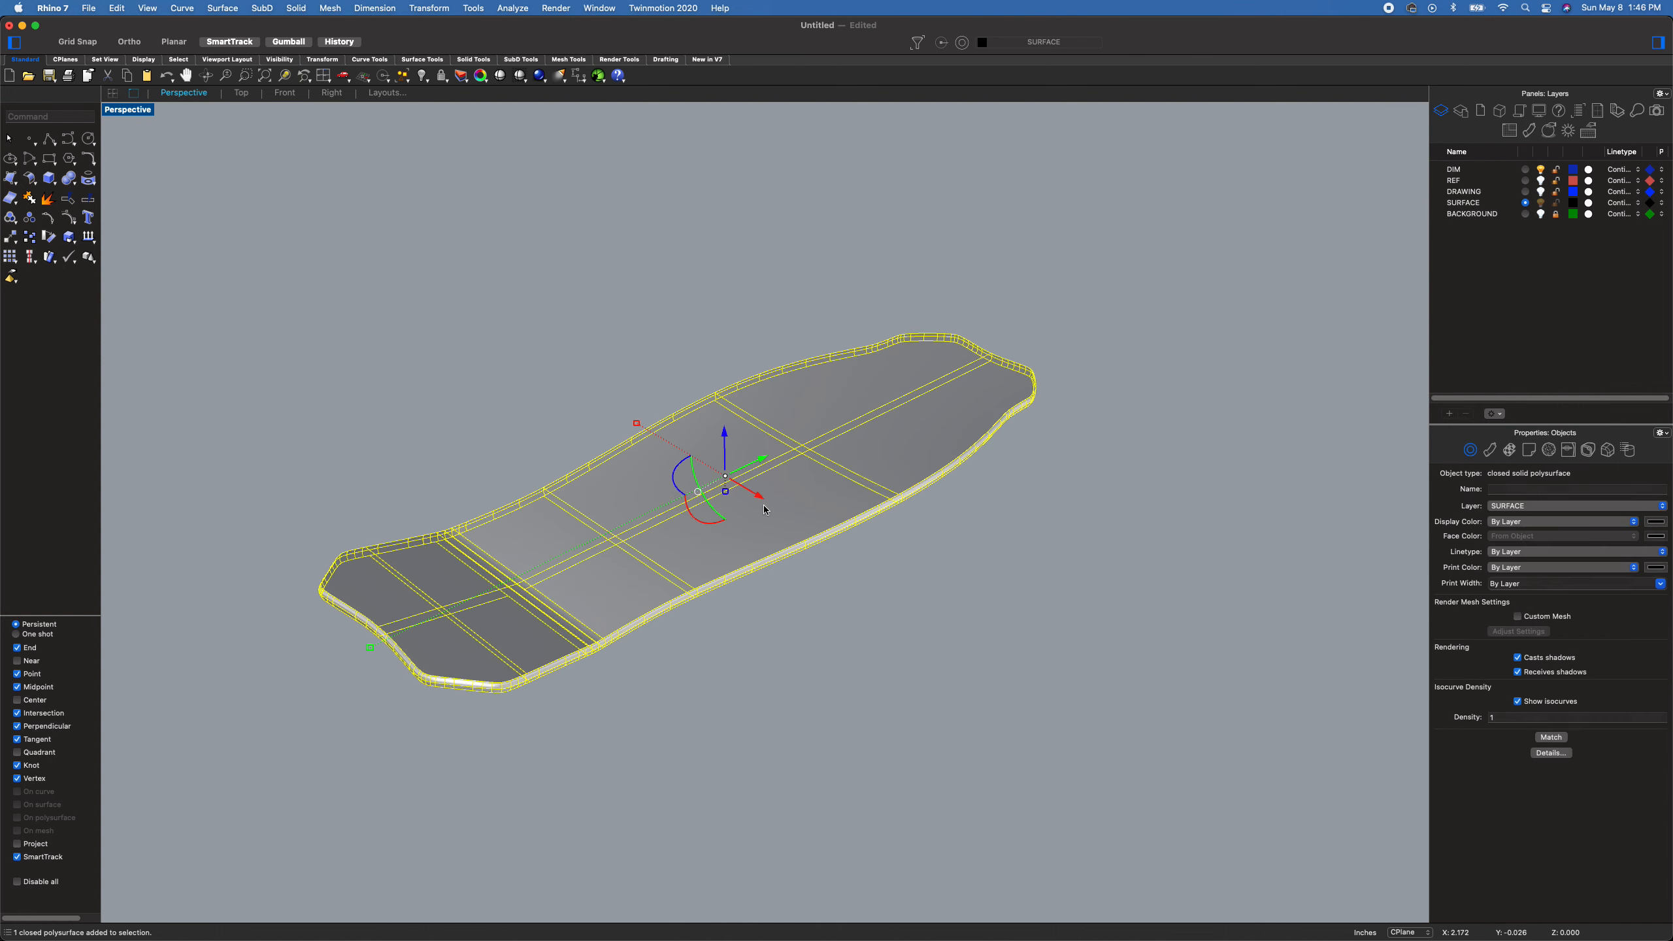
click(716, 512)
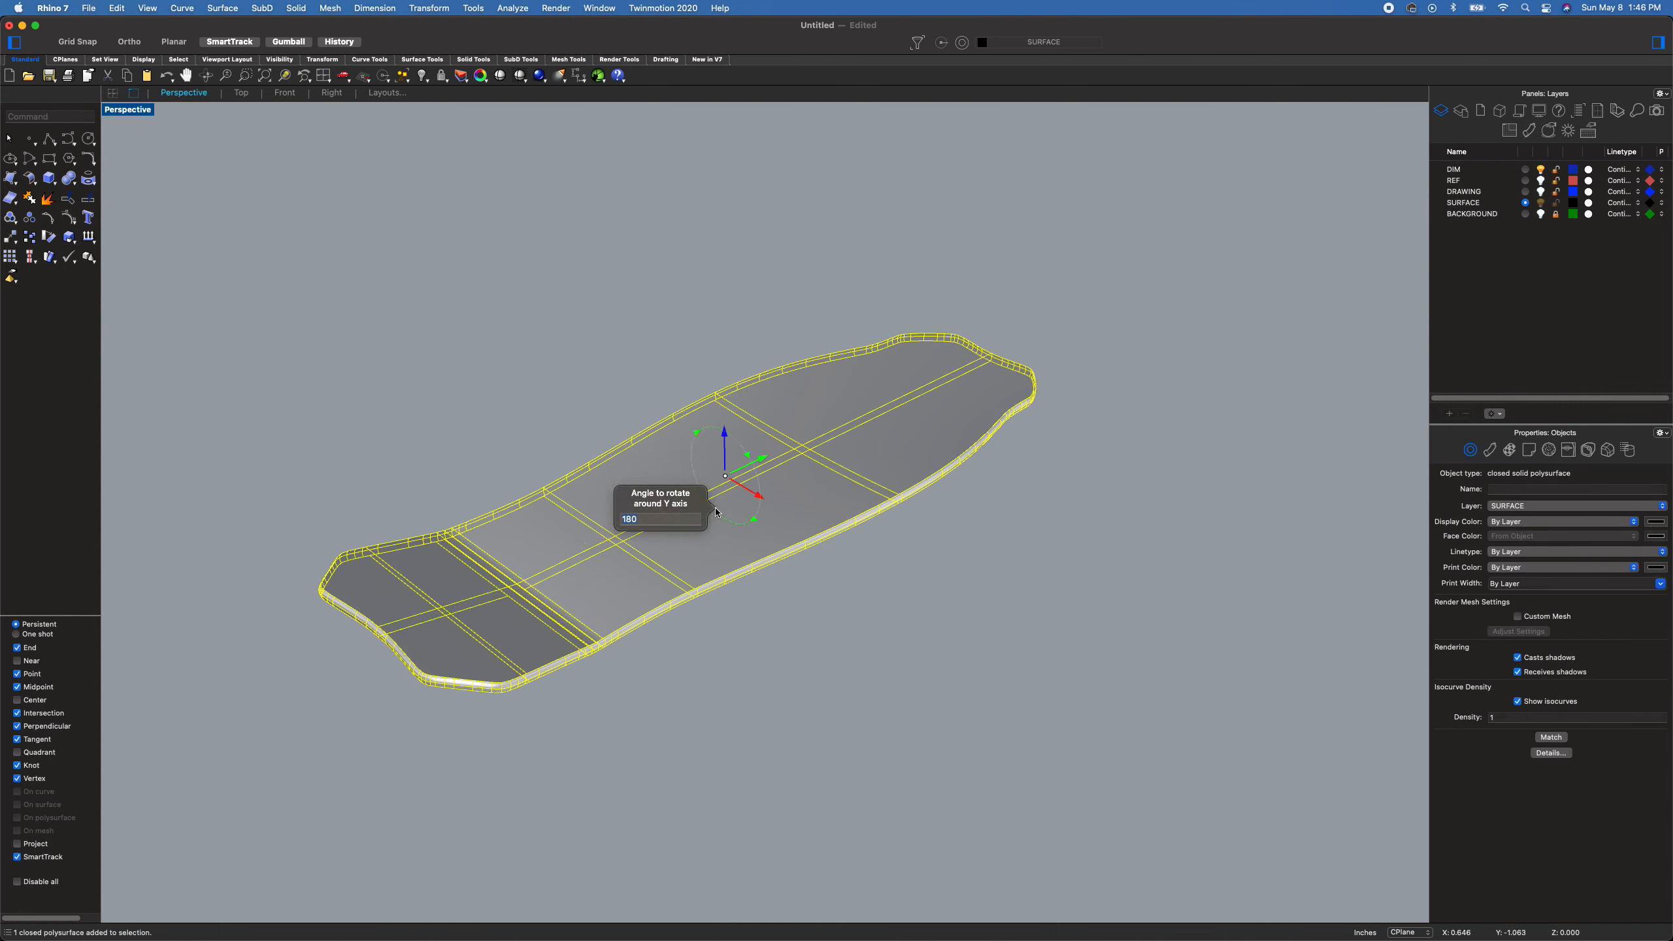
key(Return)
click(863, 648)
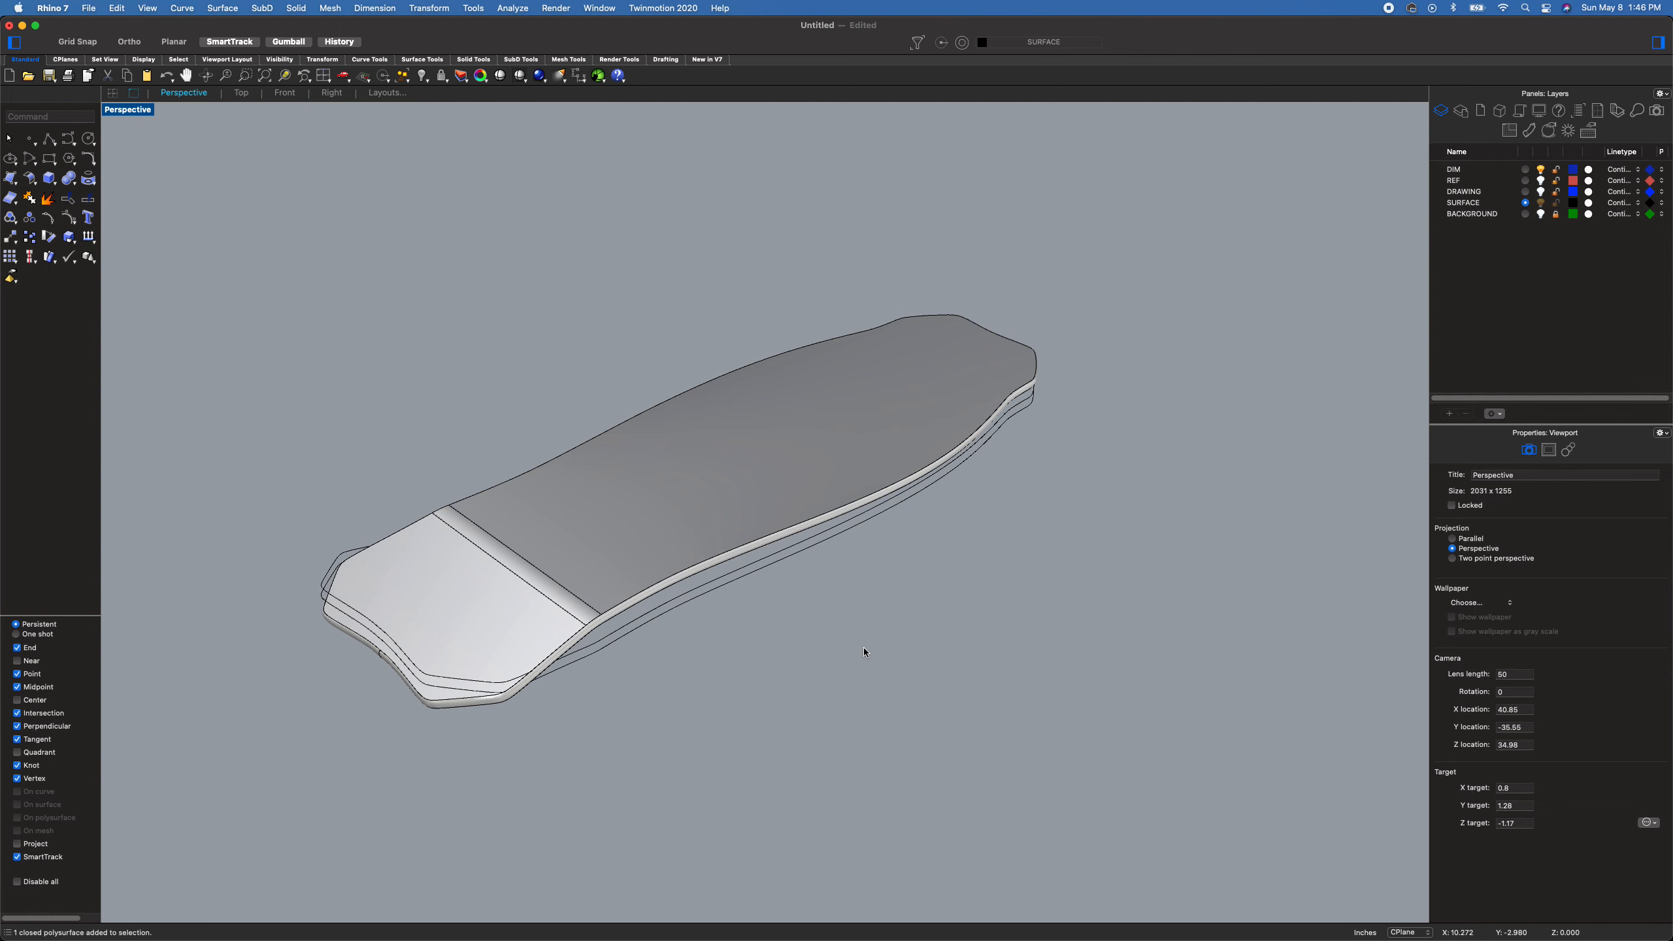
- Delete the leftover silhouette outline curves beneath the rotated deck
click(738, 564)
key(Delete)
click(726, 597)
right_drag(727, 597, 788, 658)
- Show the DRAWING layer in the Top view and switch the display mode to Wireframe
click(241, 93)
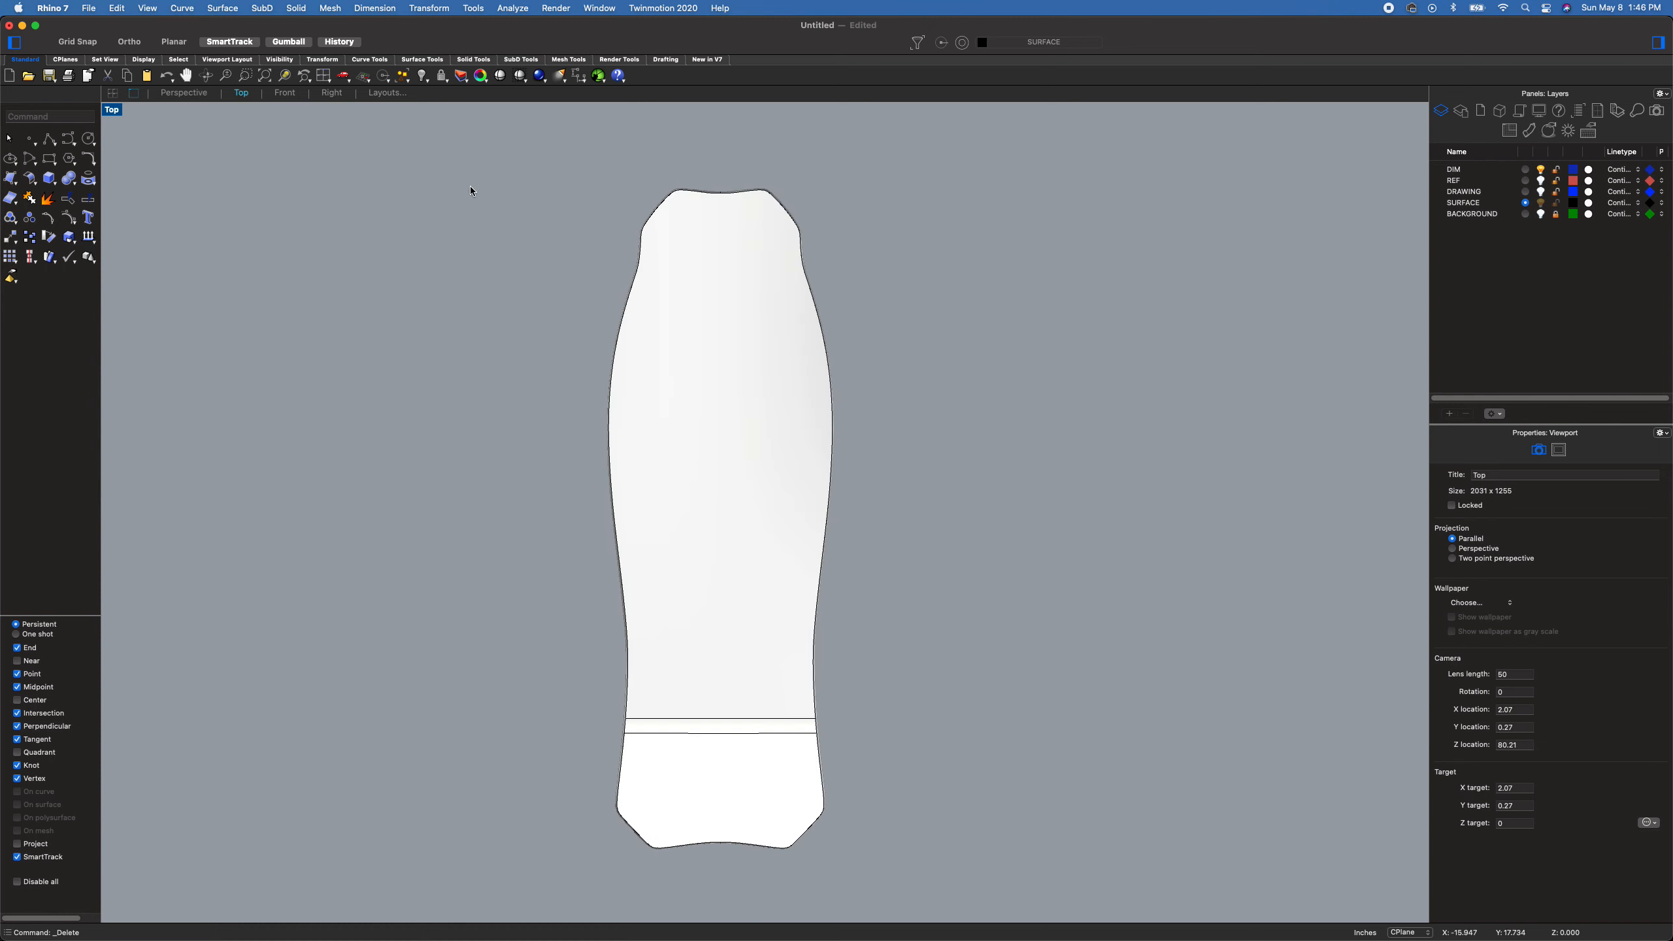
click(1541, 181)
click(1540, 191)
click(1540, 181)
key(super+alt+w)
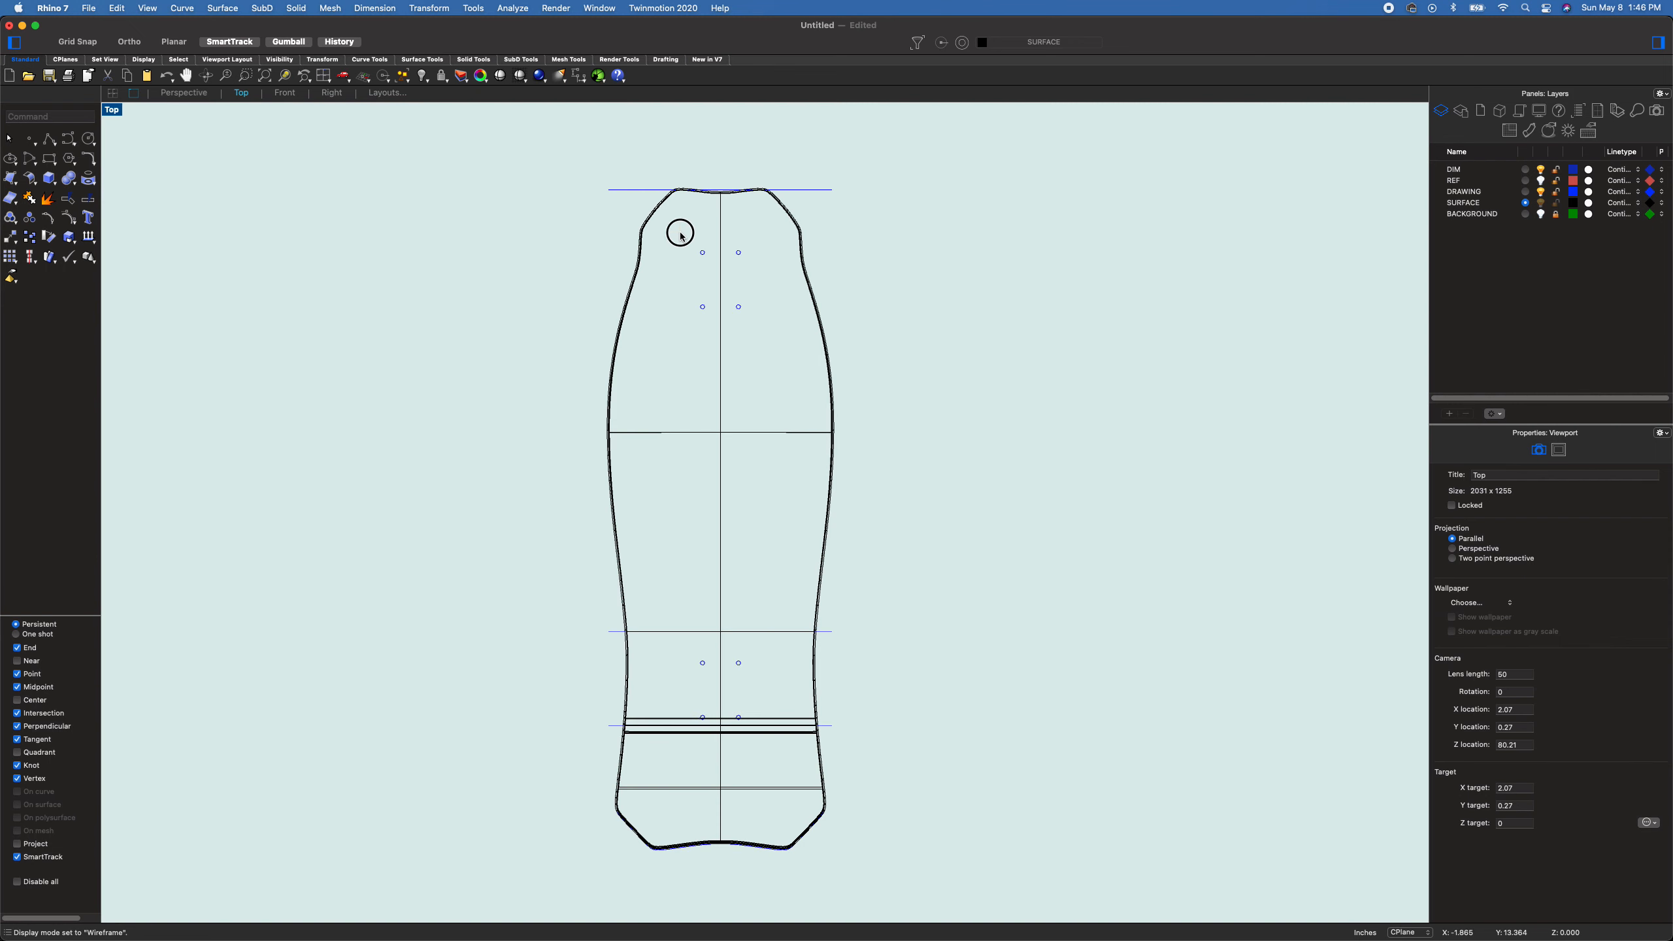
- Move the grouped four truck-hole circles near the tail slightly toward the nose, clear of the fillet edge
drag(676, 231, 752, 330)
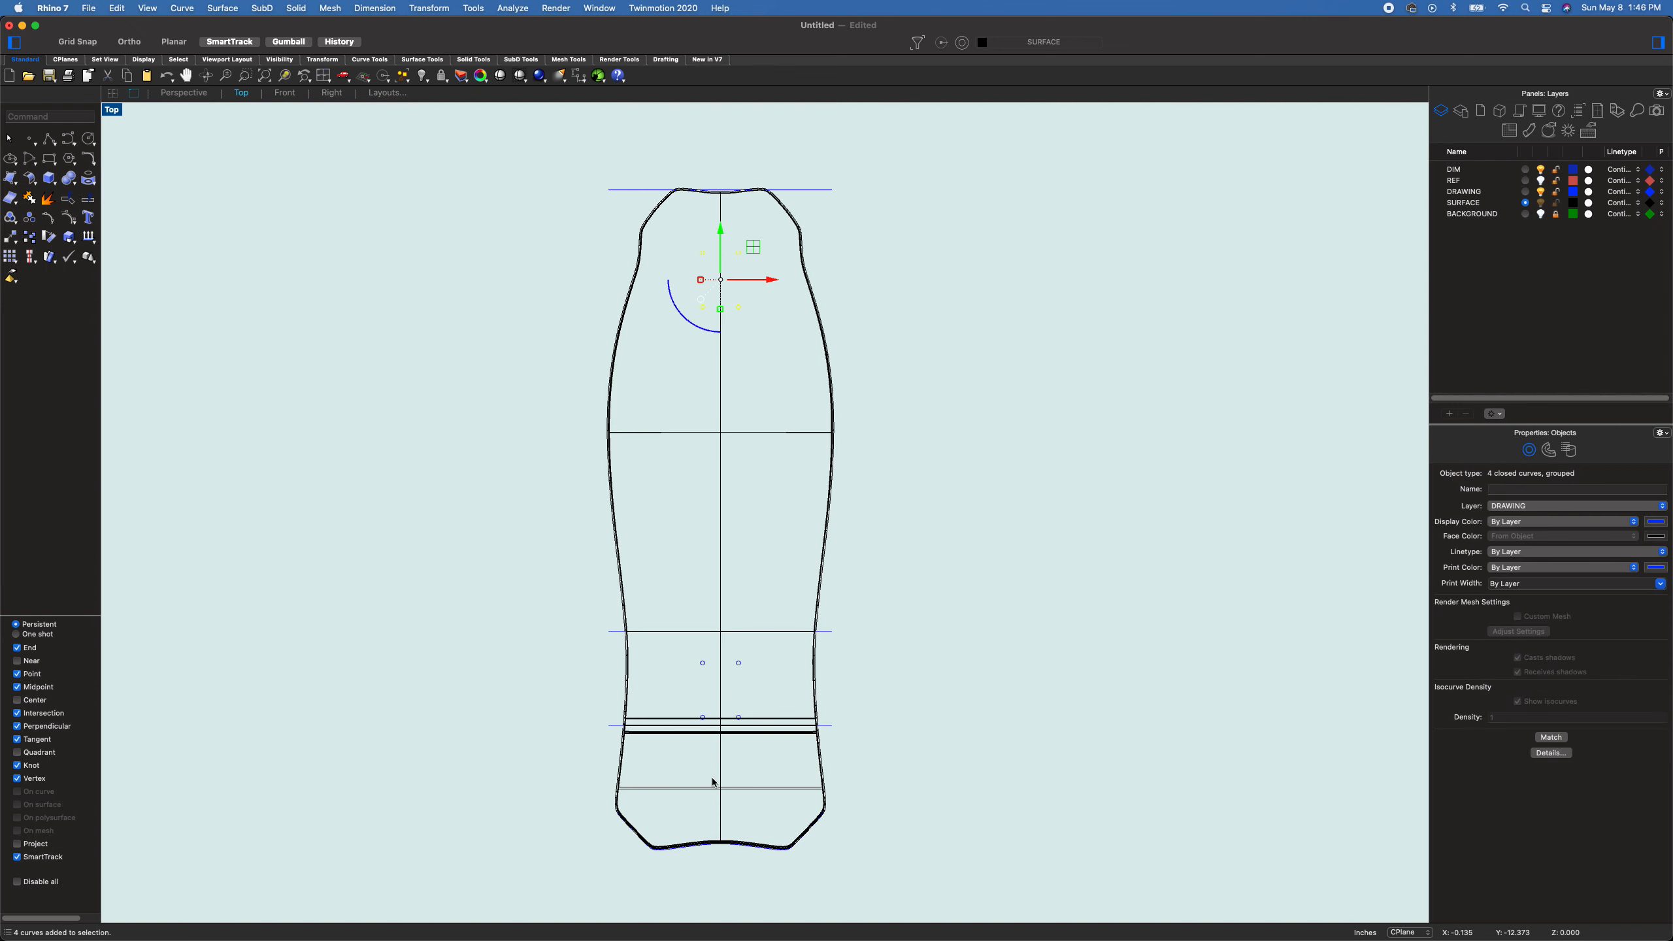
scroll(697, 699, up, 5)
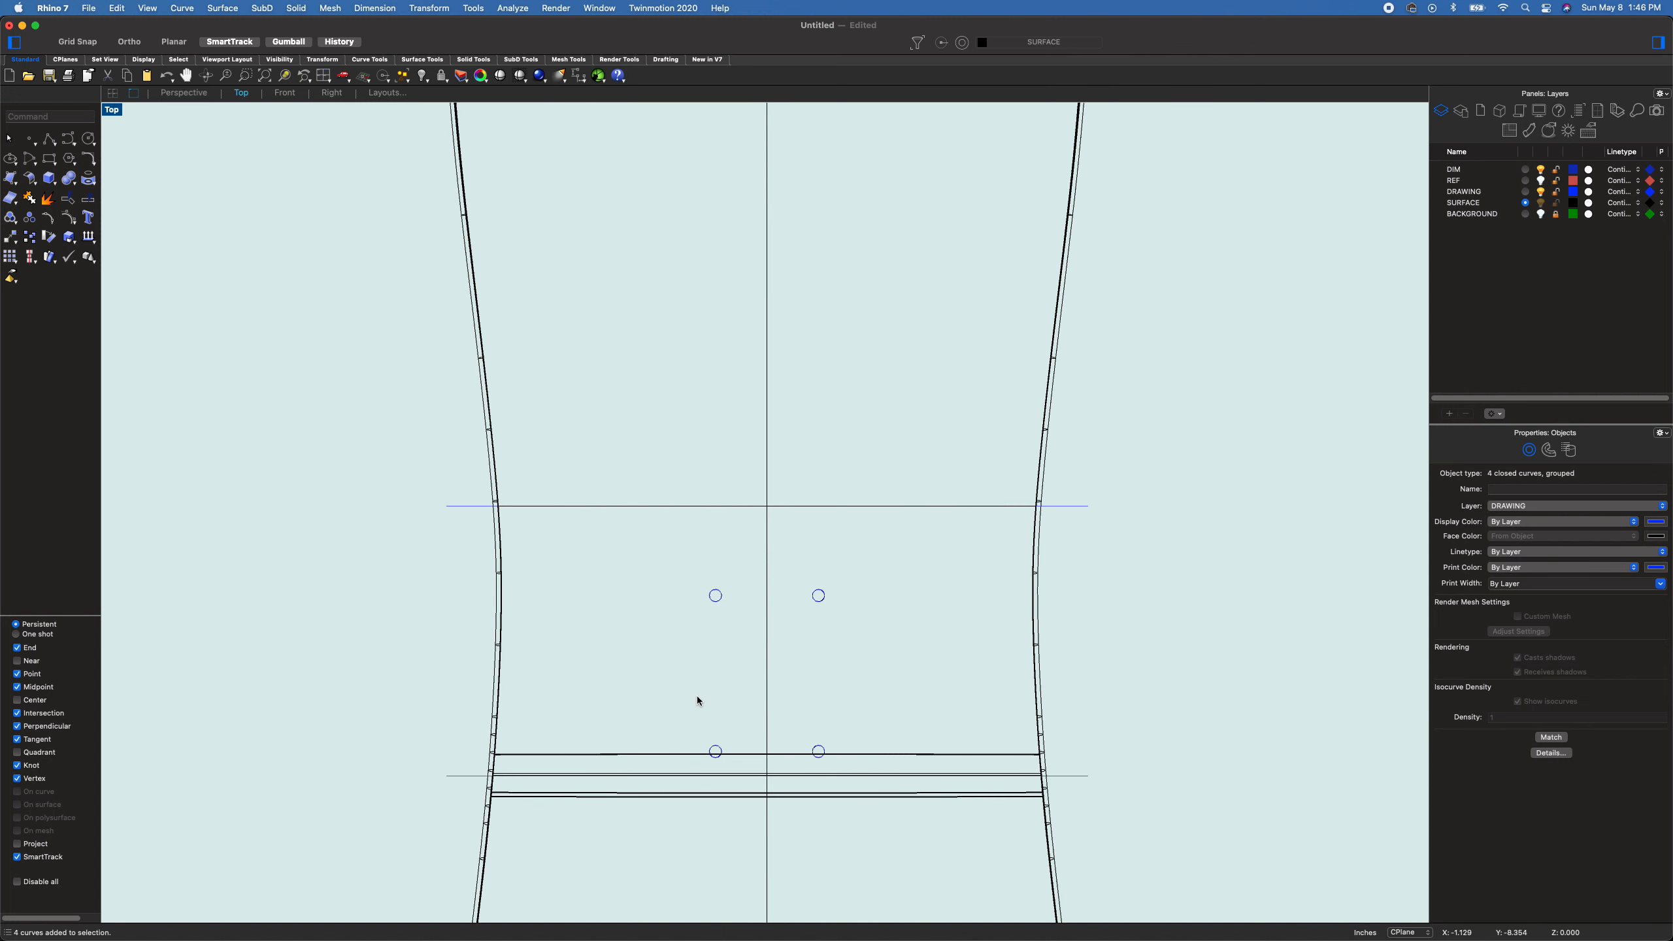
click(708, 597)
drag(767, 629, 773, 671)
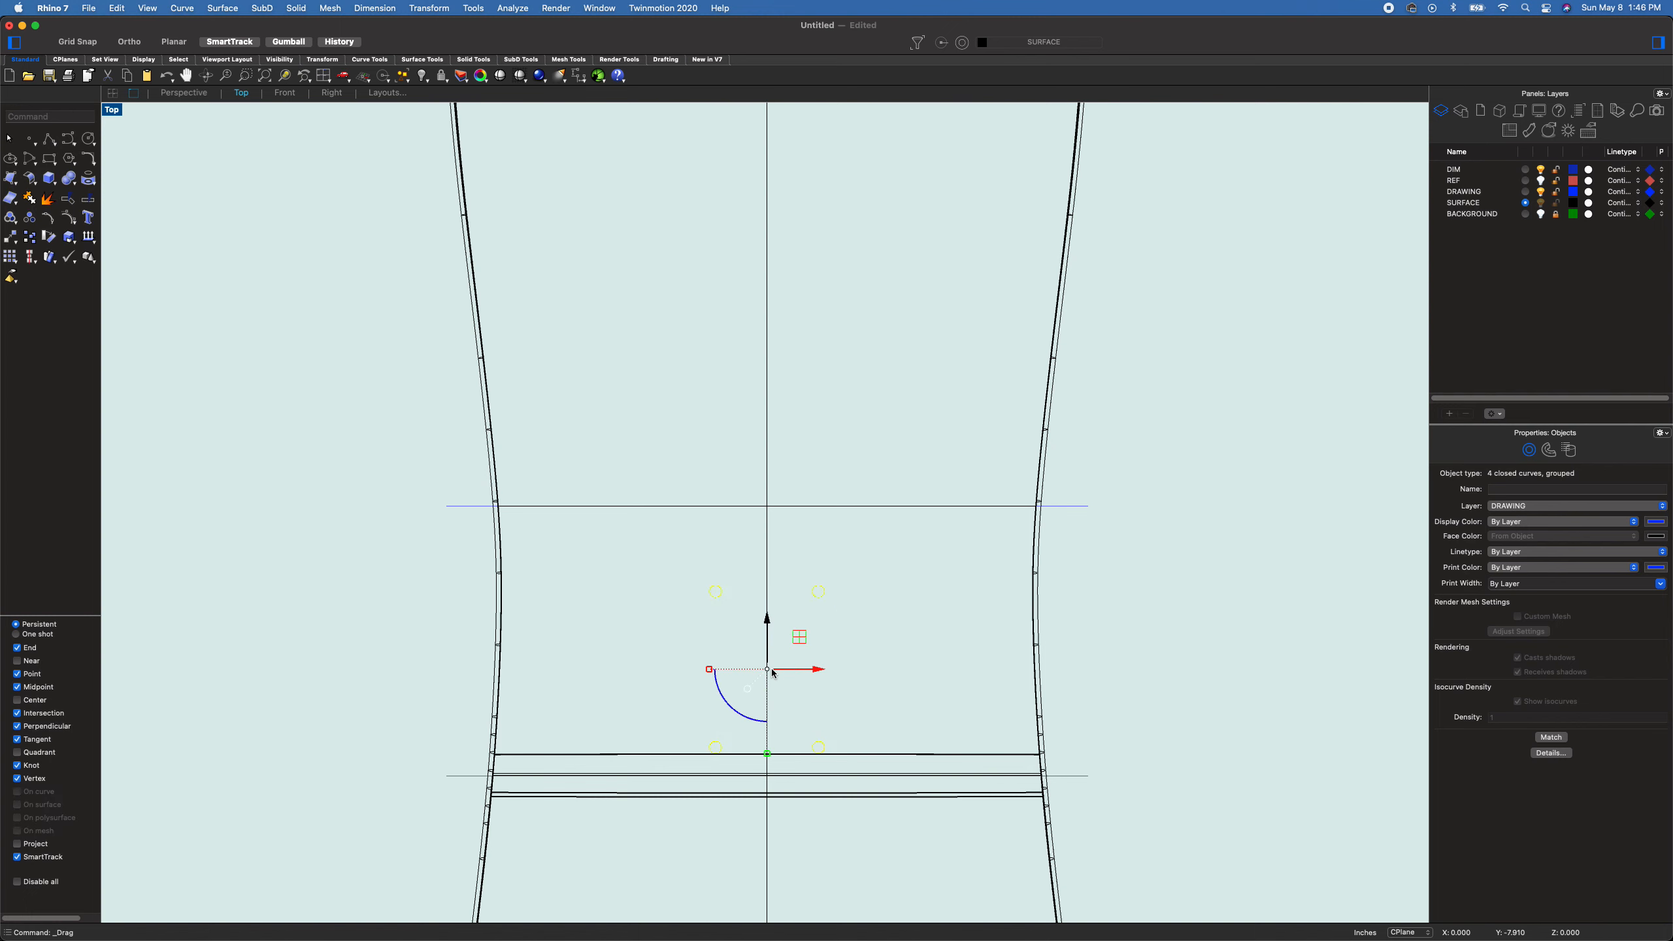
scroll(786, 777, up, 8)
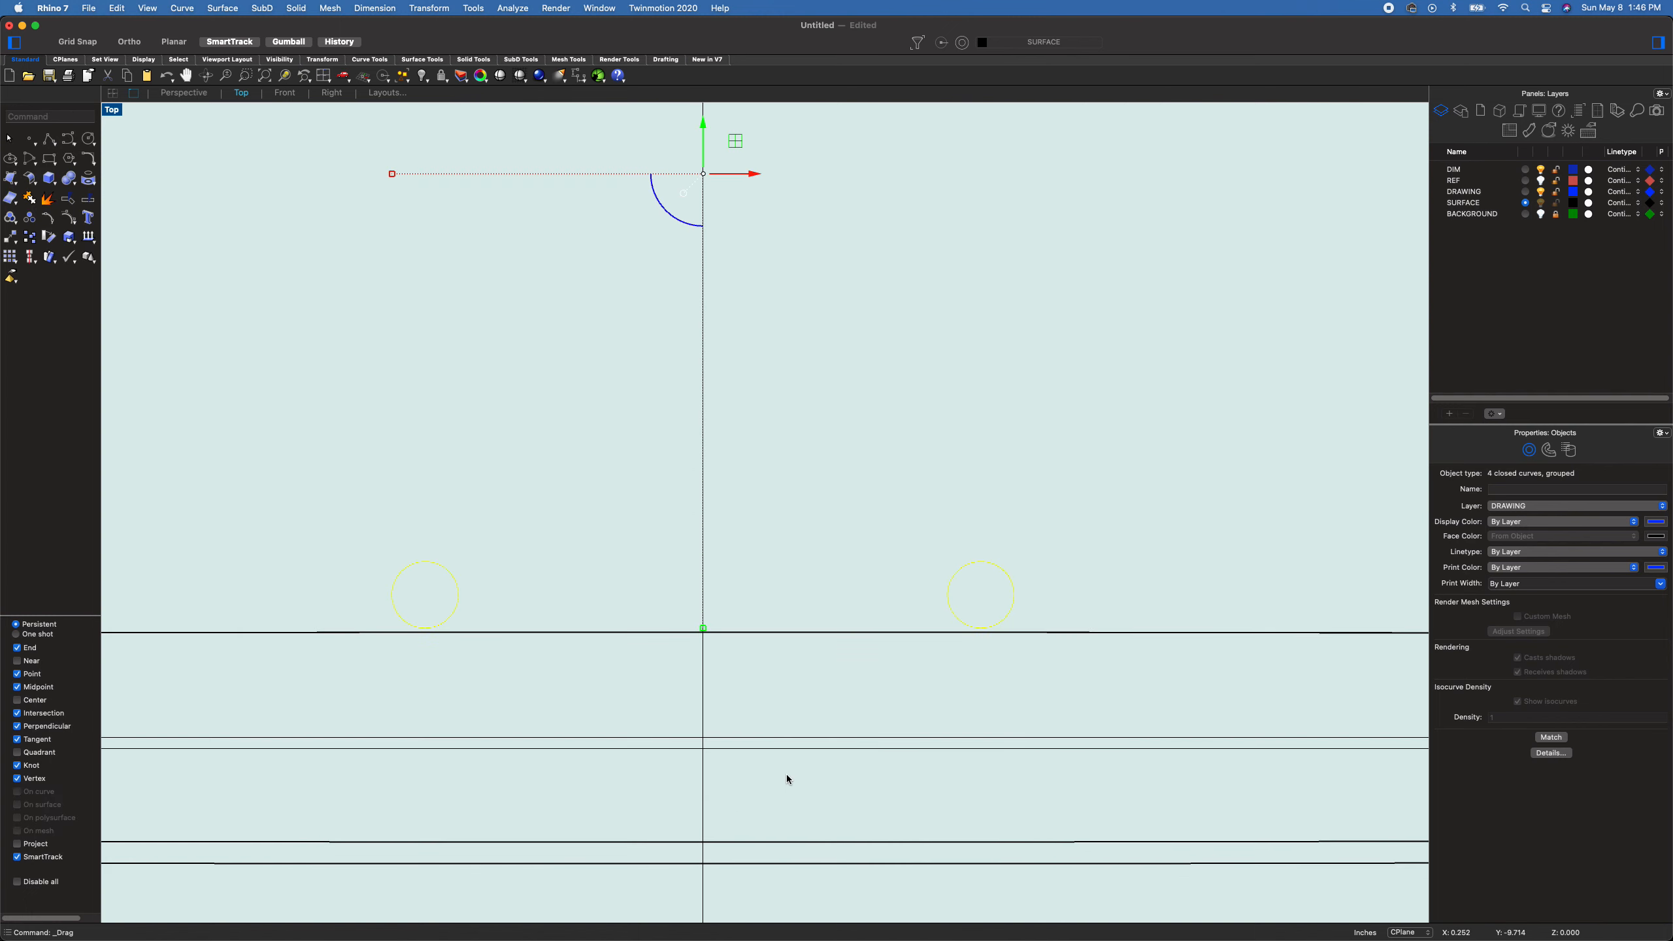
scroll(787, 776, up, 4)
scroll(787, 775, down, 10)
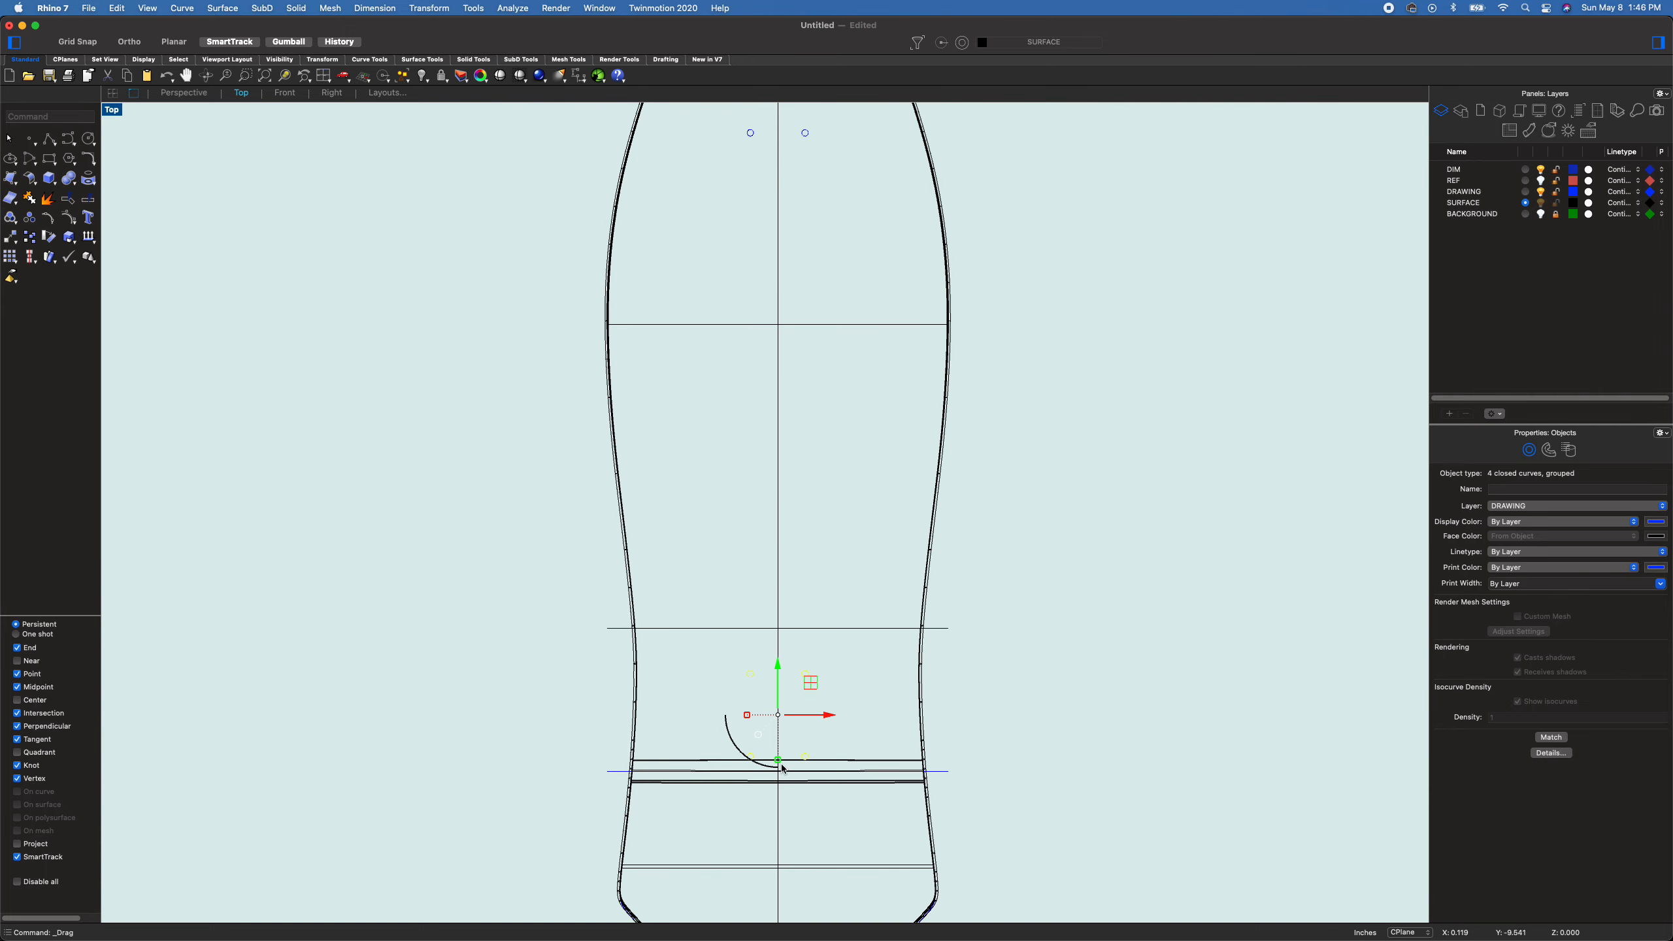
- Group the nose and tail truck-hole circles together as one set of eight curves
right_drag(822, 186, 814, 293)
shift+click(800, 239)
key(super+g)
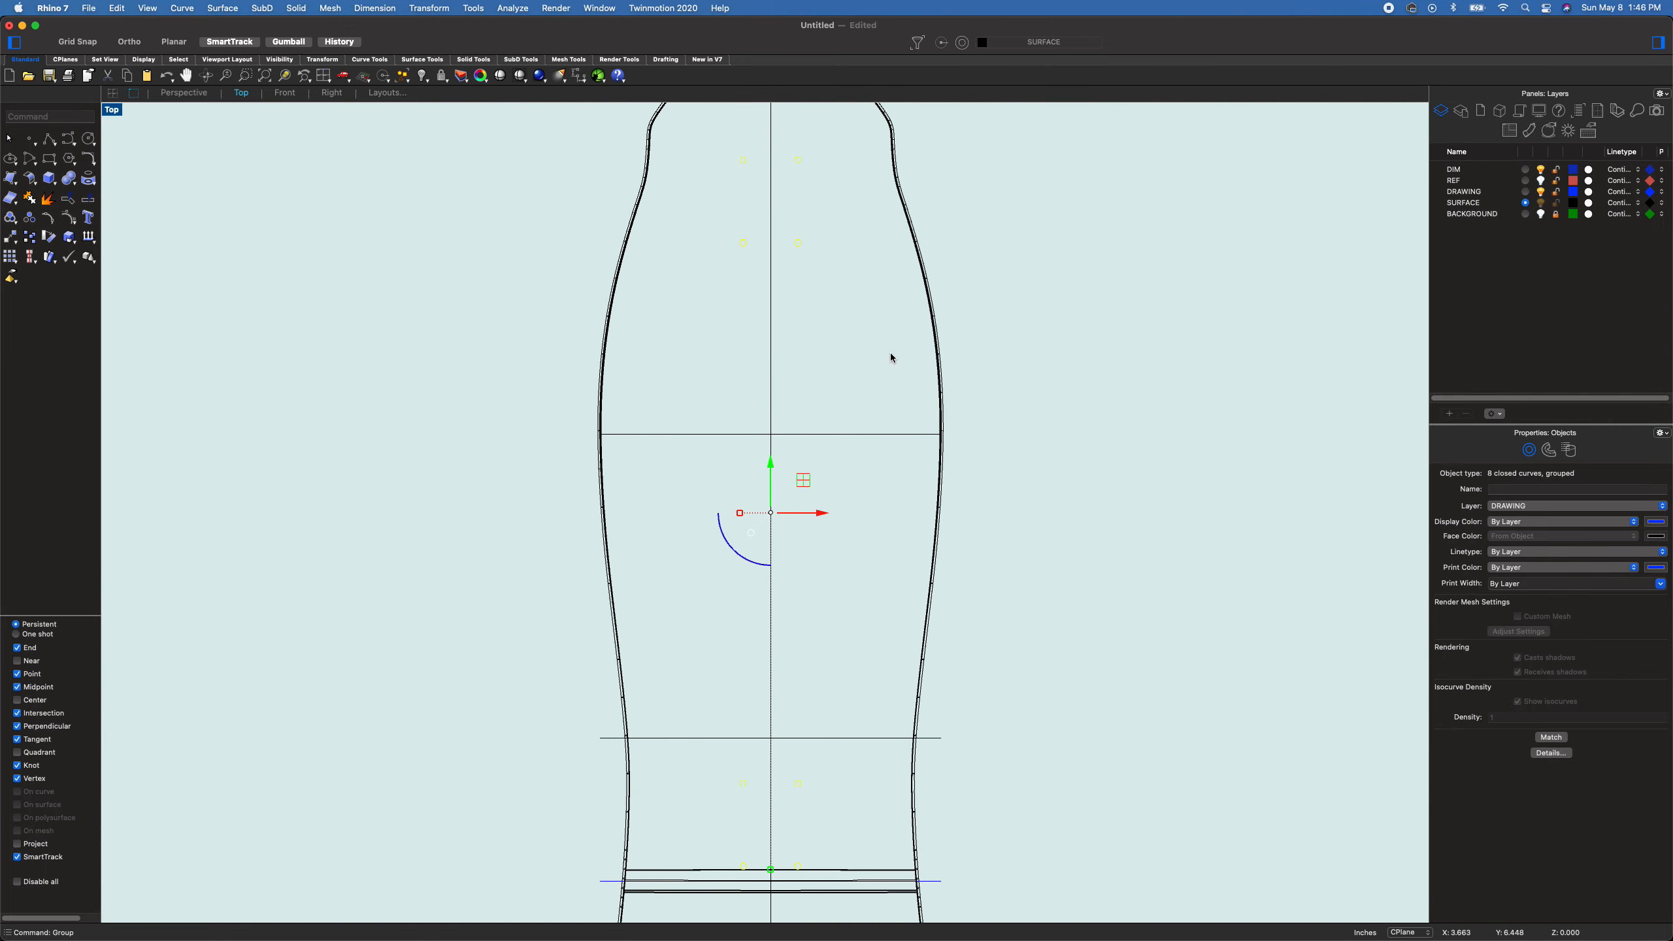
- Extrude the eight grouped circles upward about 3.3 inches as solid cylinders passing through the deck
click(187, 94)
right_drag(730, 501, 596, 390)
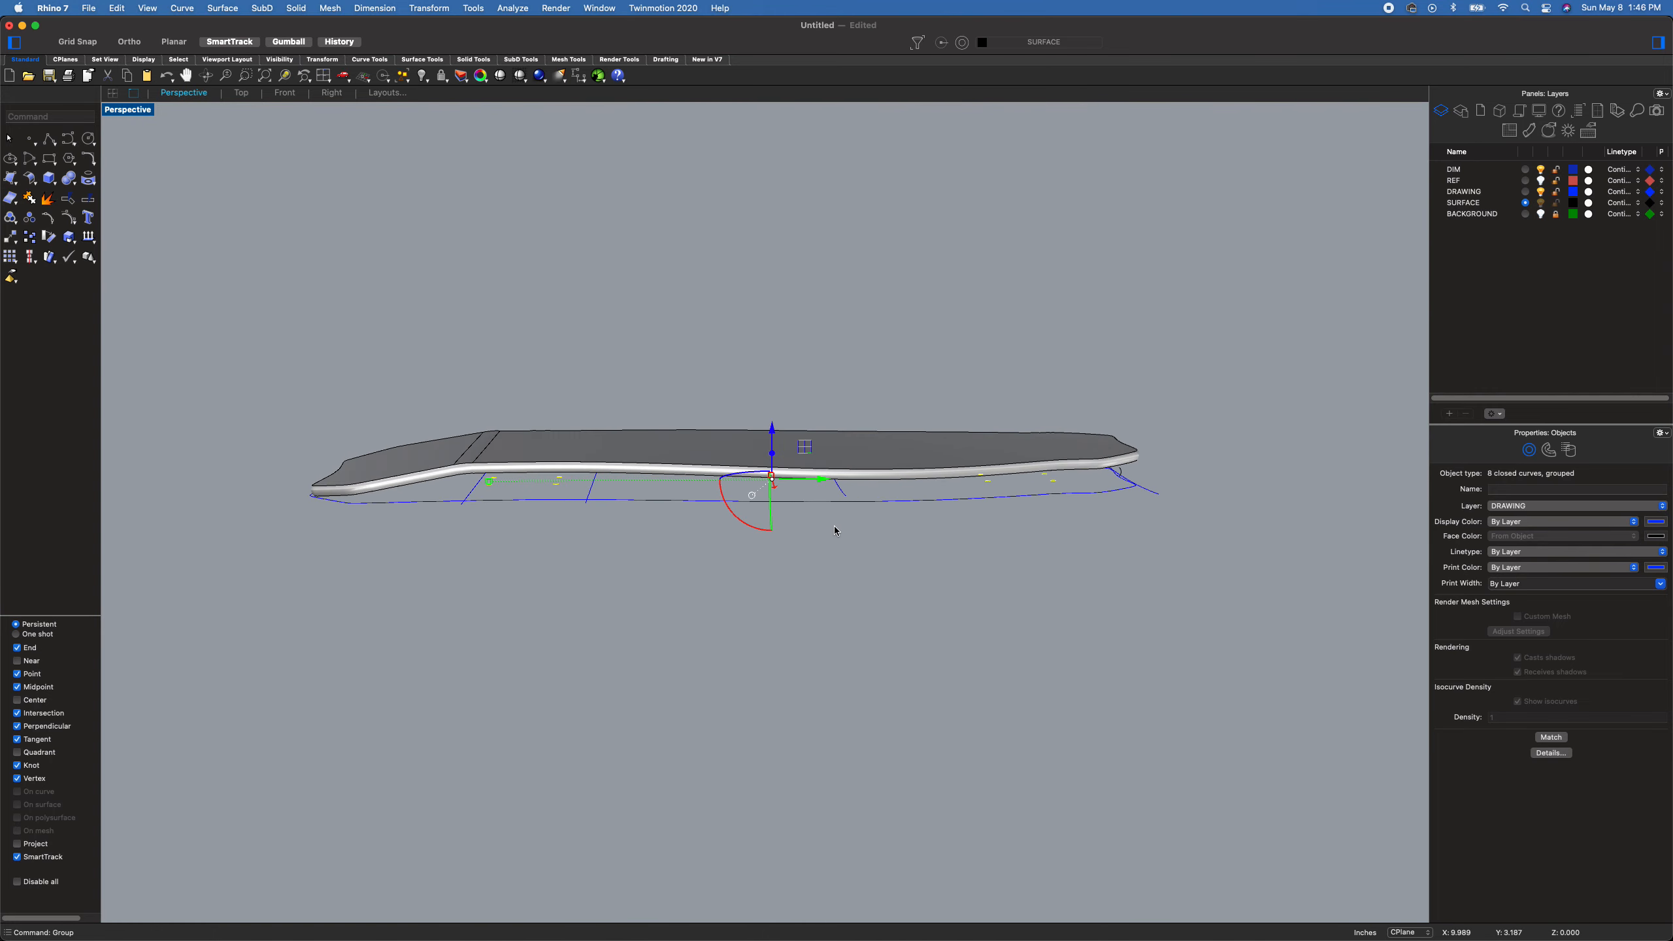
text(extrudecrv)
key(Return)
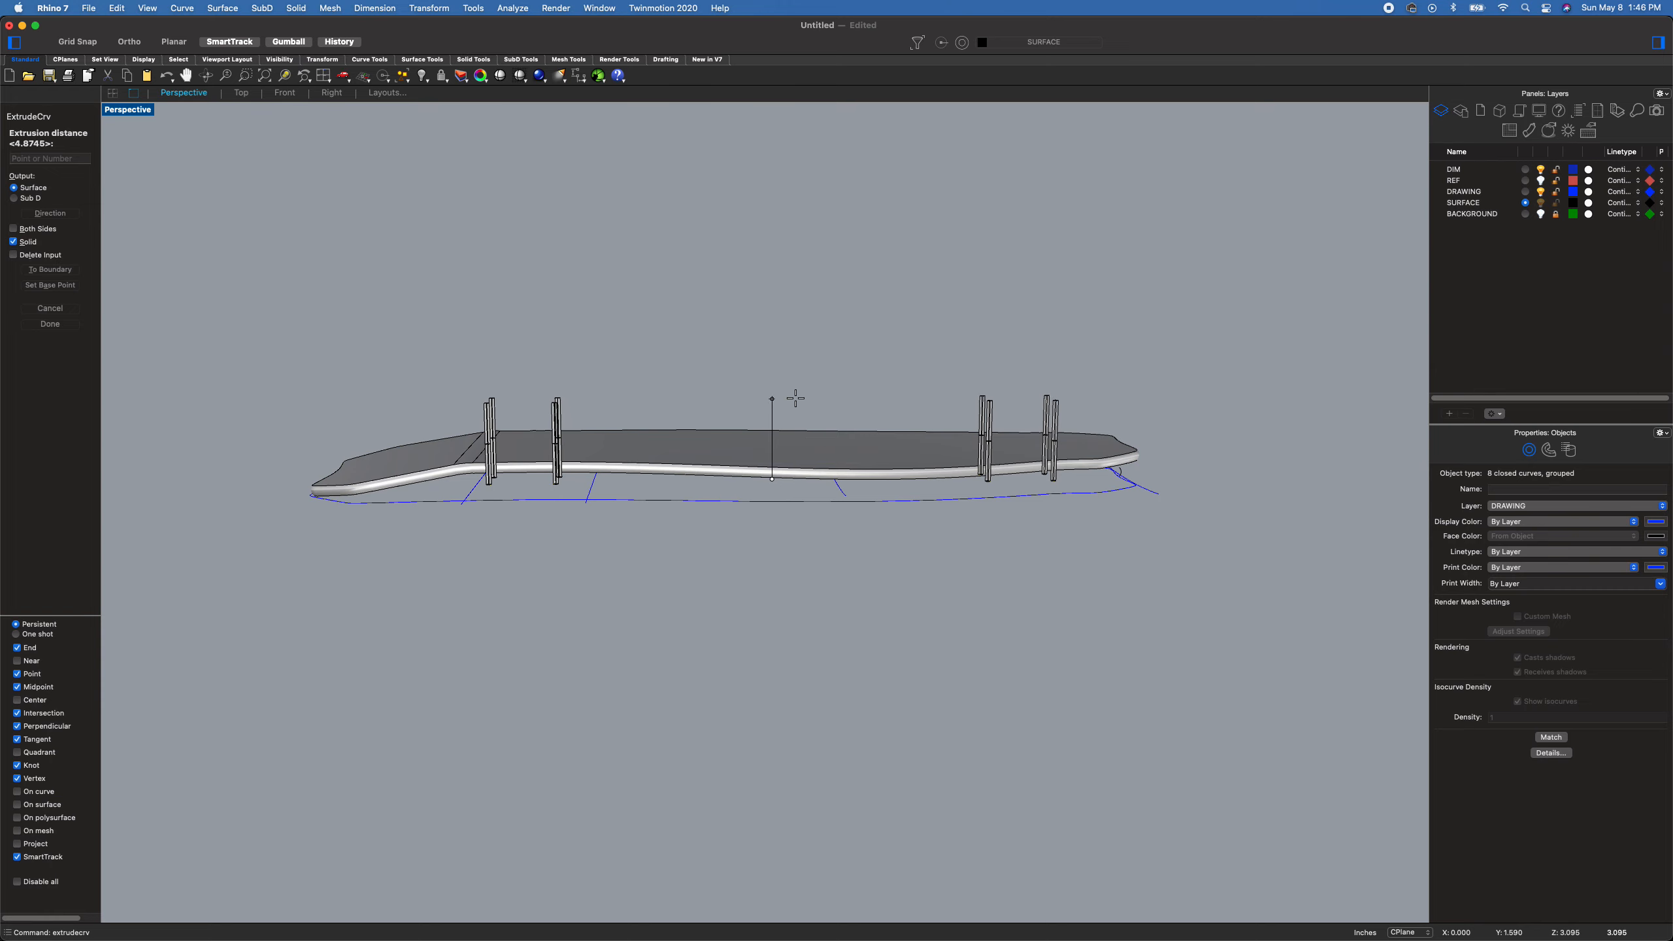
click(797, 394)
- Boolean-subtract the eight extruded cylinders from the deck to cut the truck mounting holes
right_drag(557, 469, 667, 439)
click(667, 439)
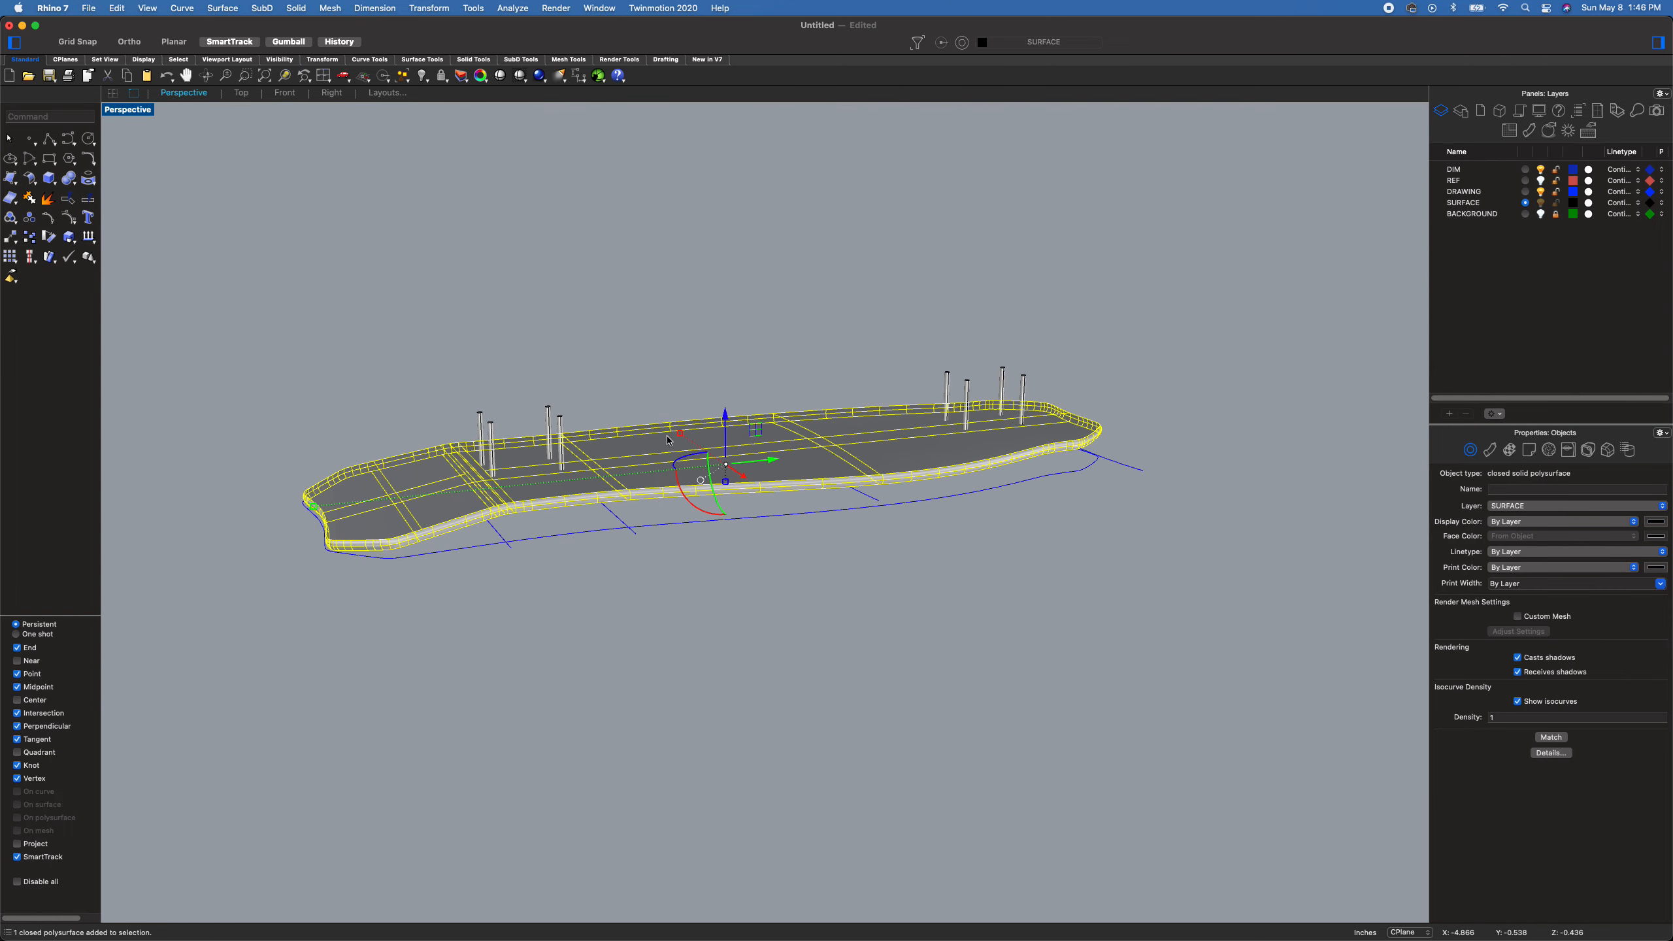
text(BOO)
key(Return)
right_drag(667, 439, 658, 396)
drag(1189, 346, 455, 415)
key(Return)
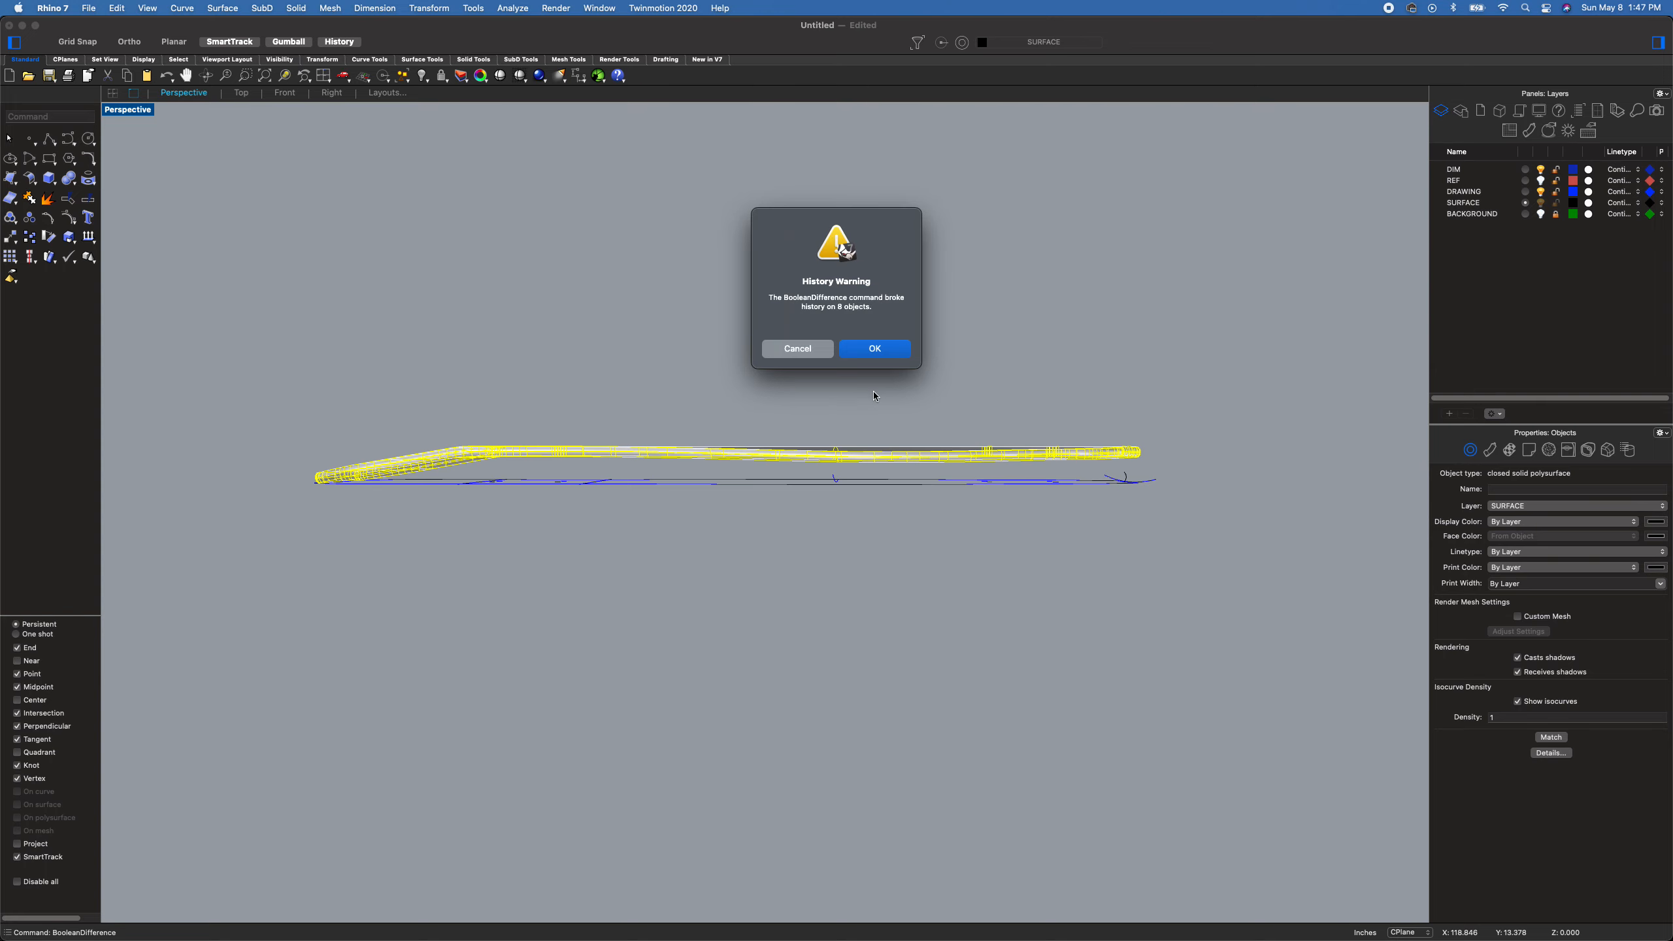
click(885, 351)
right_drag(491, 454, 575, 553)
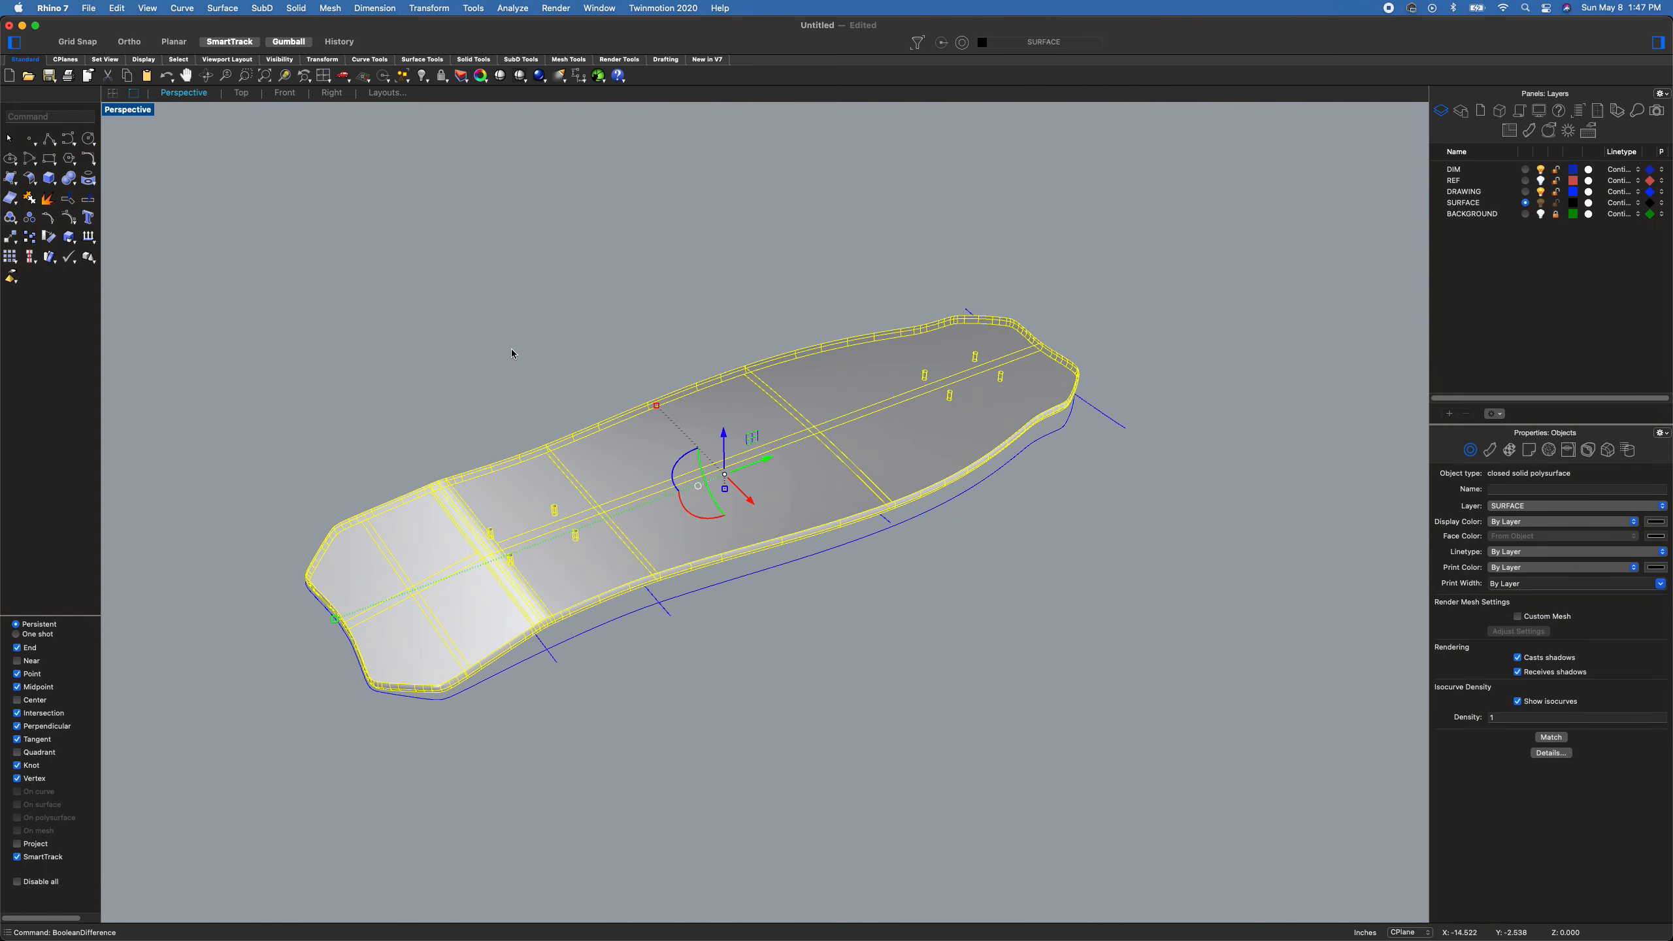
click(553, 342)
right_drag(553, 343, 581, 412)
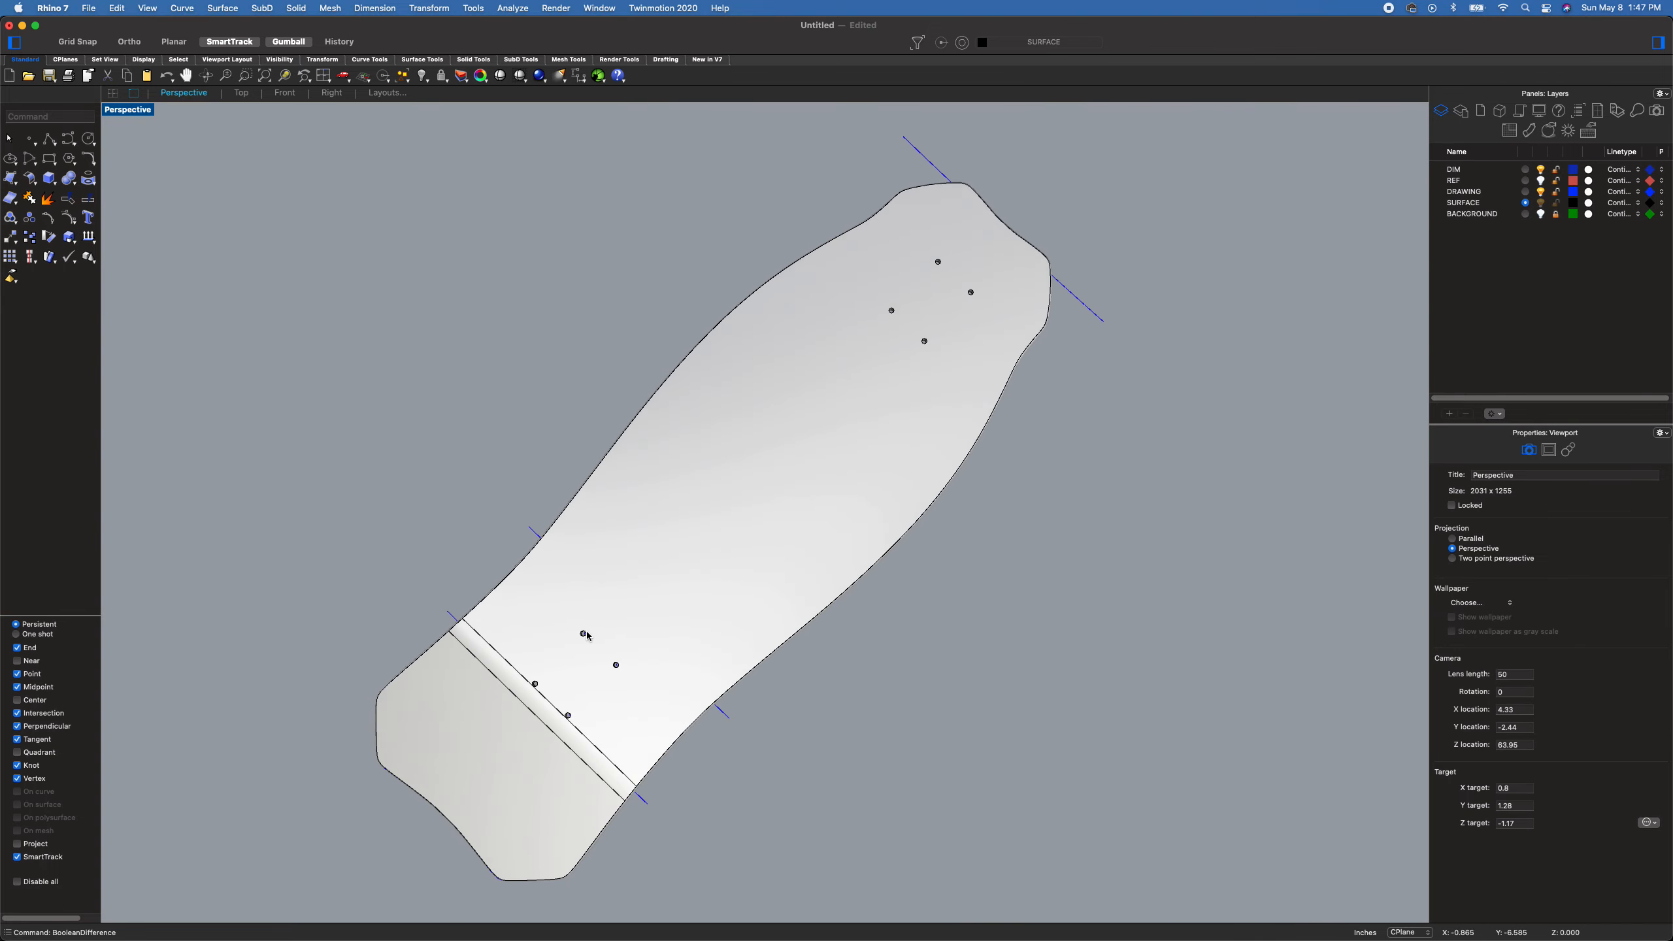
scroll(568, 655, up, 10)
scroll(570, 653, down, 8)
right_drag(570, 654, 1283, 202)
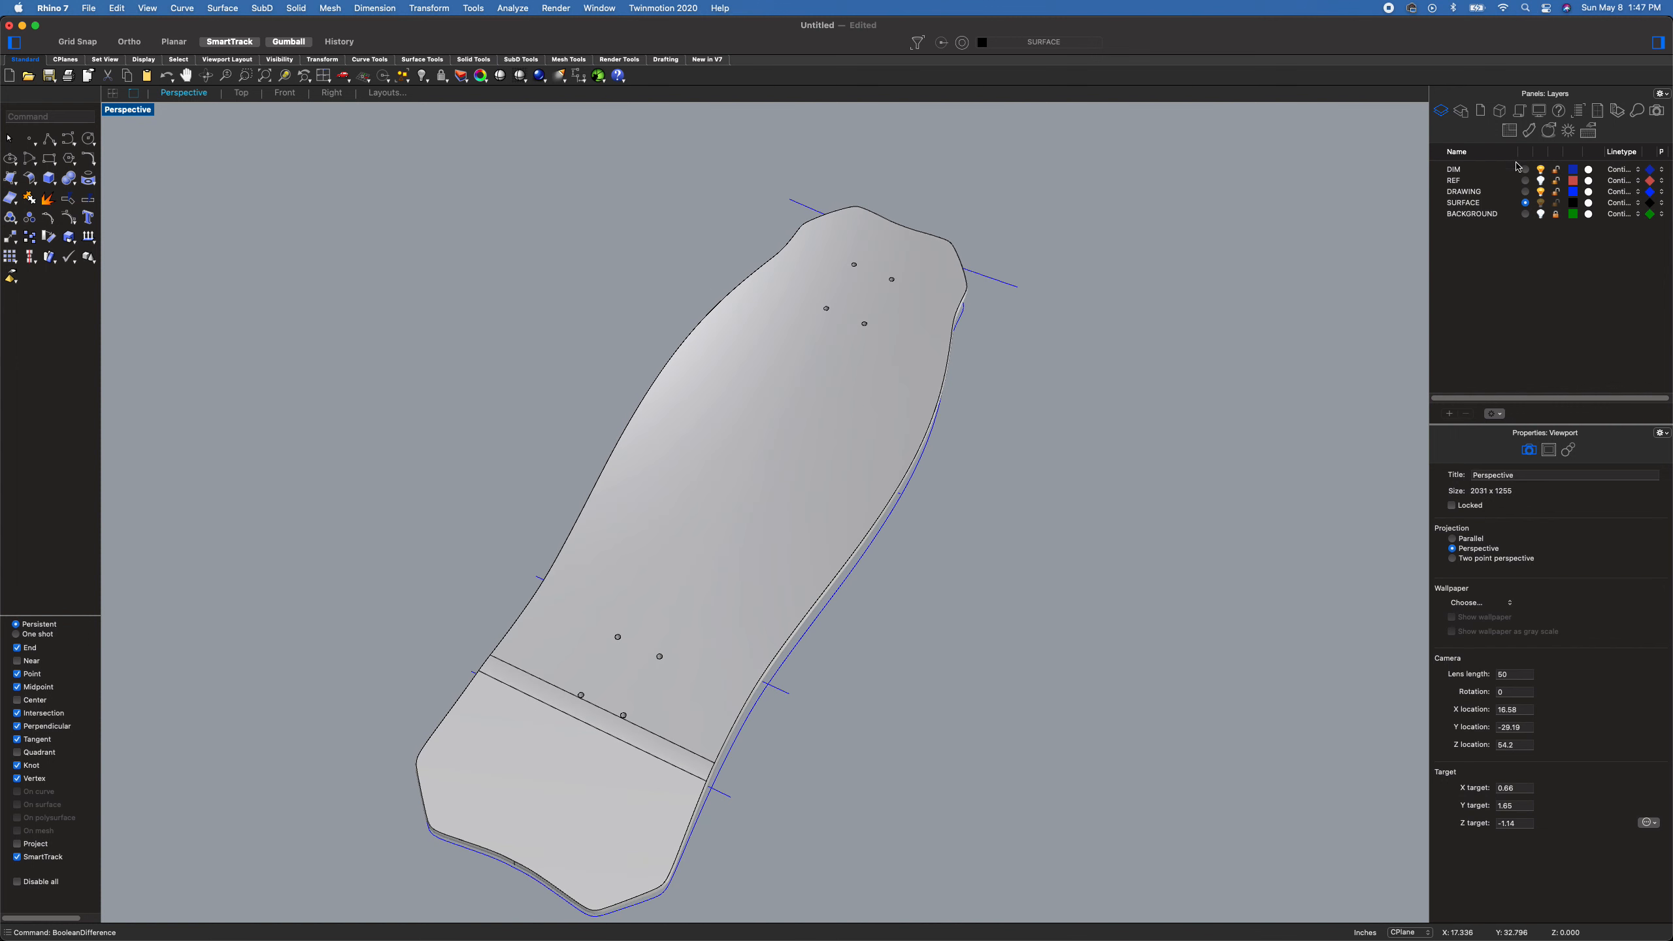
- Delete the leftover small arc curve below the deck's nose in the Right view
click(323, 92)
scroll(837, 445, down, 12)
right_drag(666, 398, 731, 470)
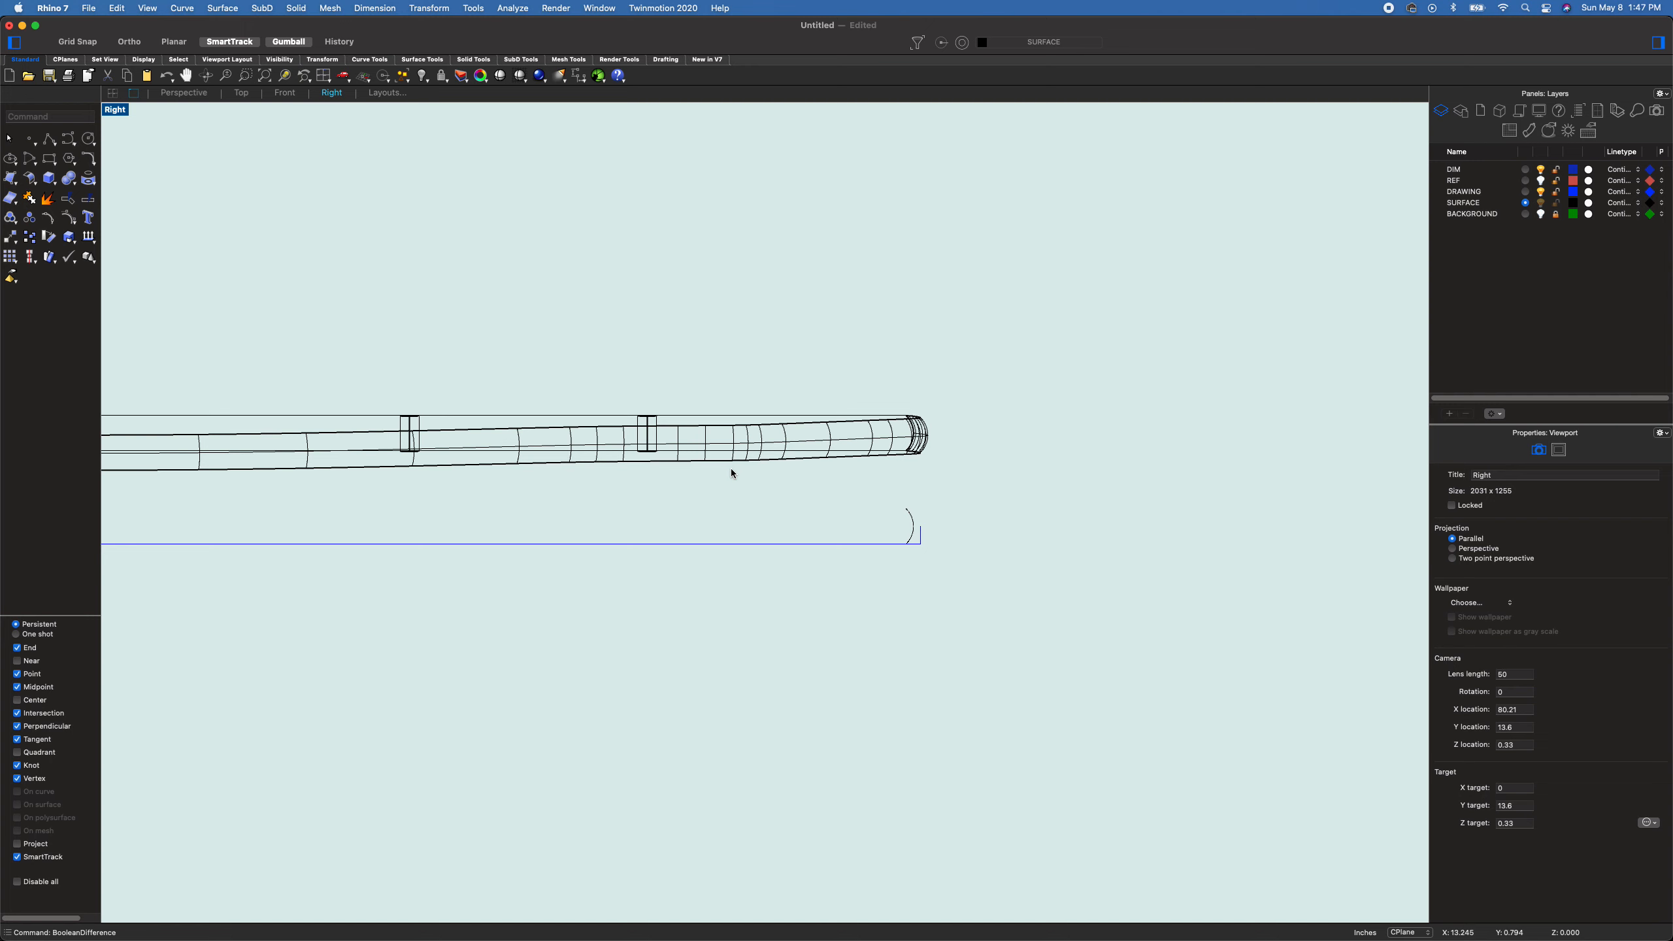
key(Delete)
scroll(796, 496, down, 5)
scroll(527, 406, down, 3)
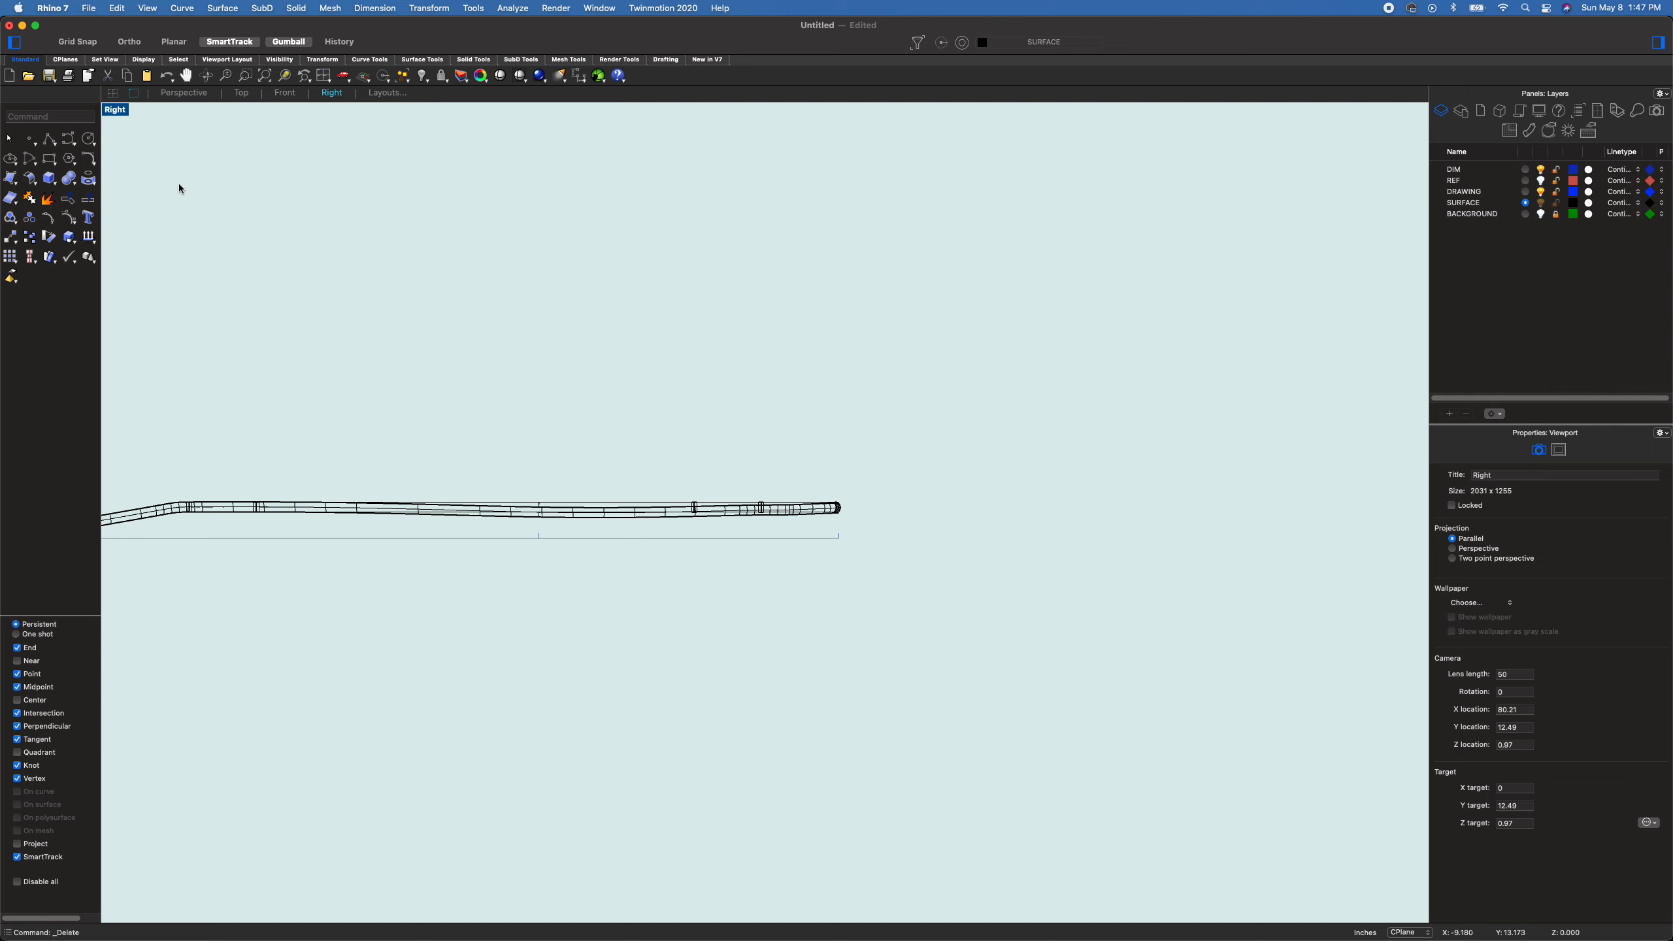
- Draw a large circle in the Right view and place it so its lower edge cuts slightly into the deck near the front truck holes
click(89, 140)
click(657, 324)
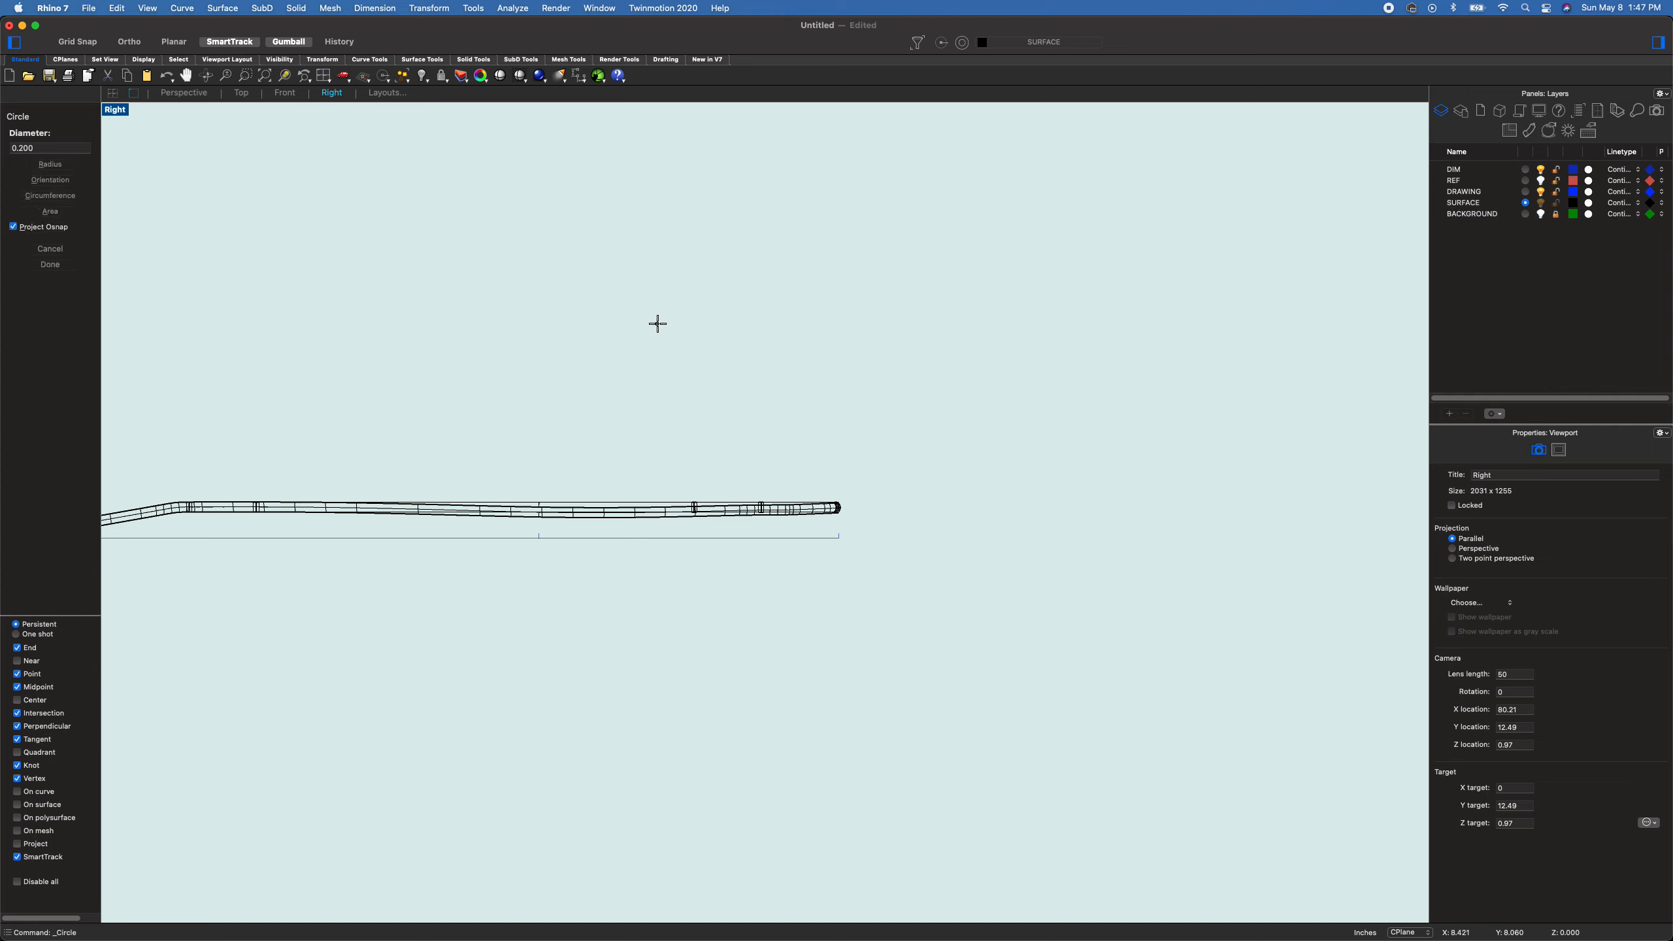
key(Return)
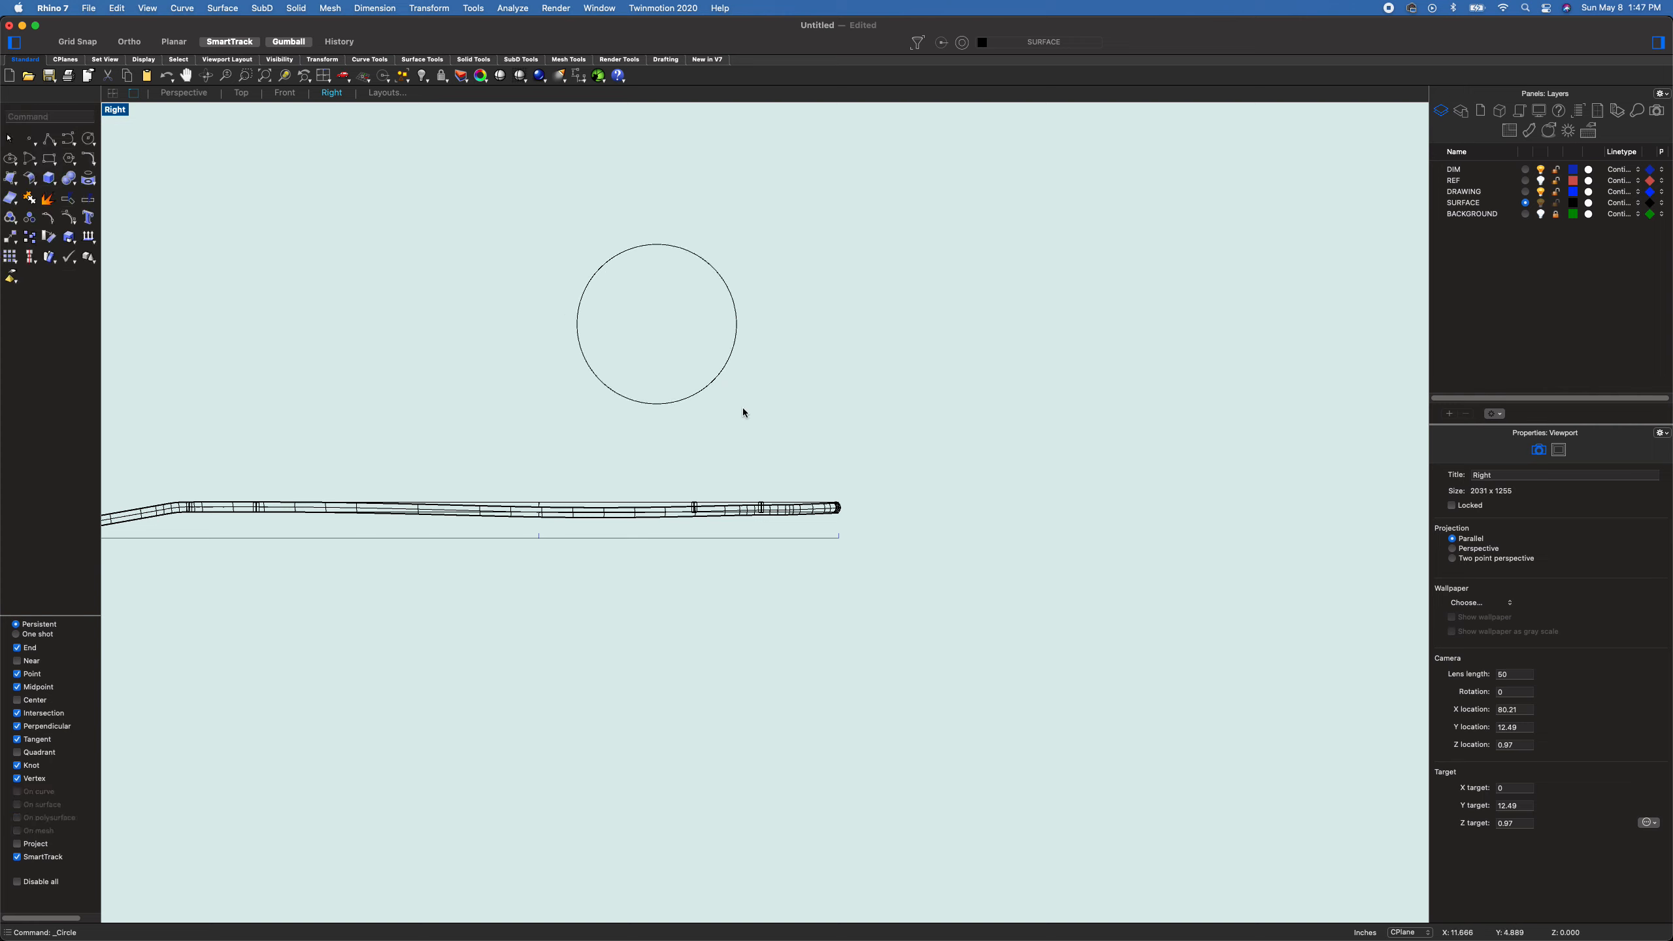
click(712, 390)
drag(657, 323, 689, 432)
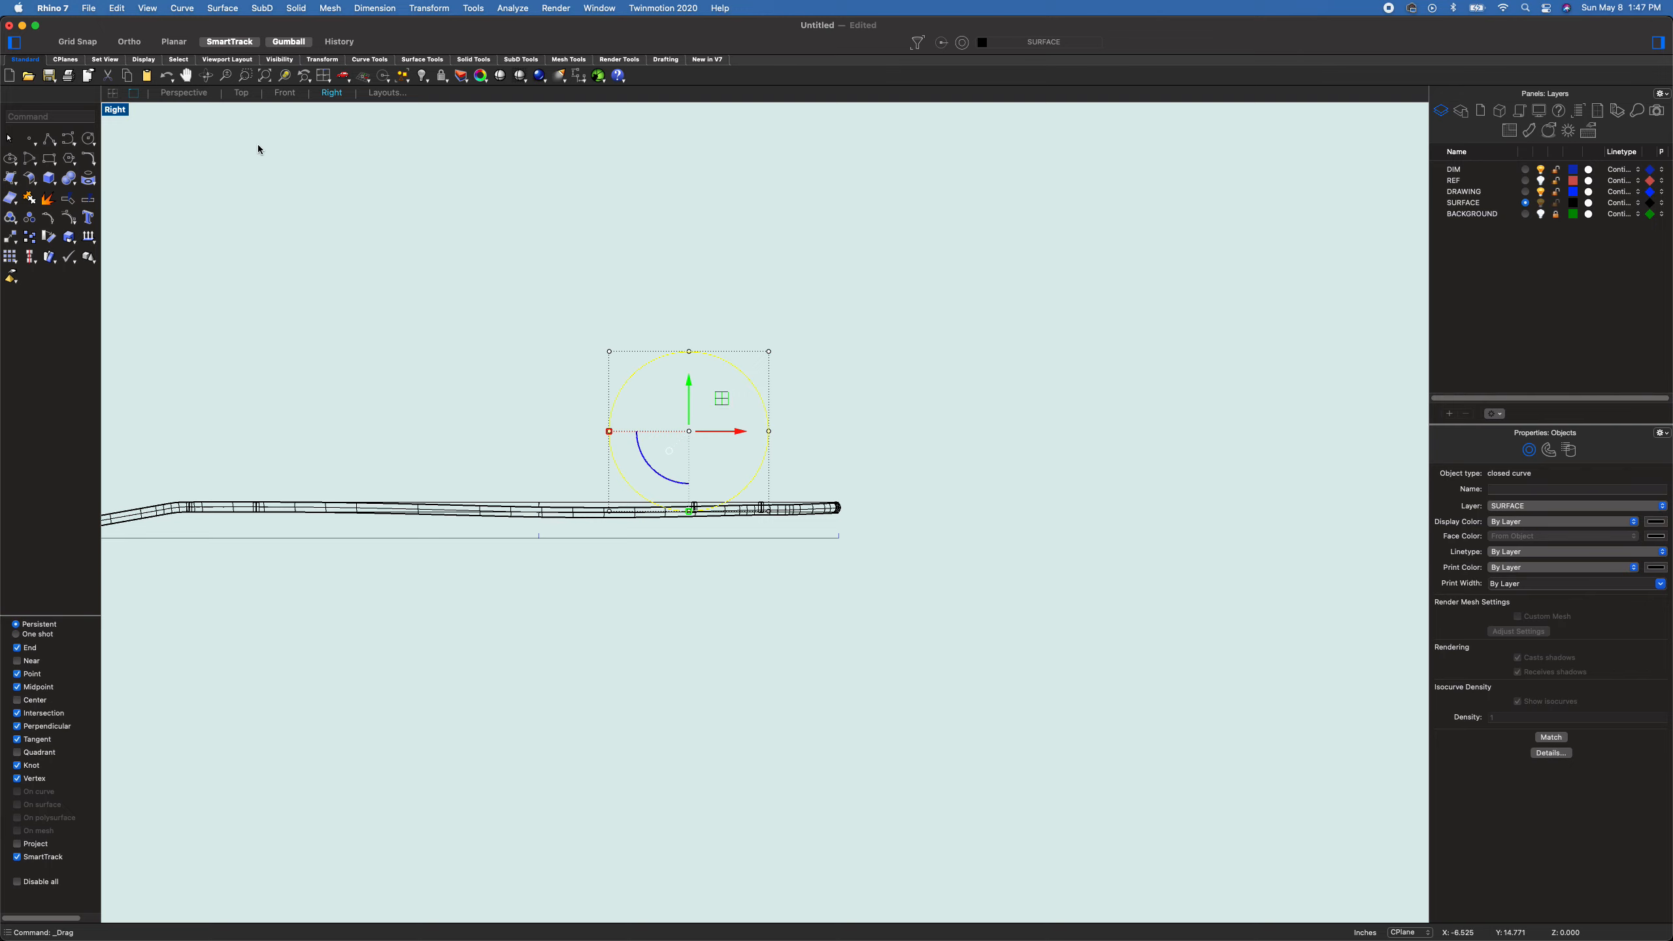
- Extrude the circle sideways past the deck's edge as a solid cylinder, deleting the input curve
click(185, 93)
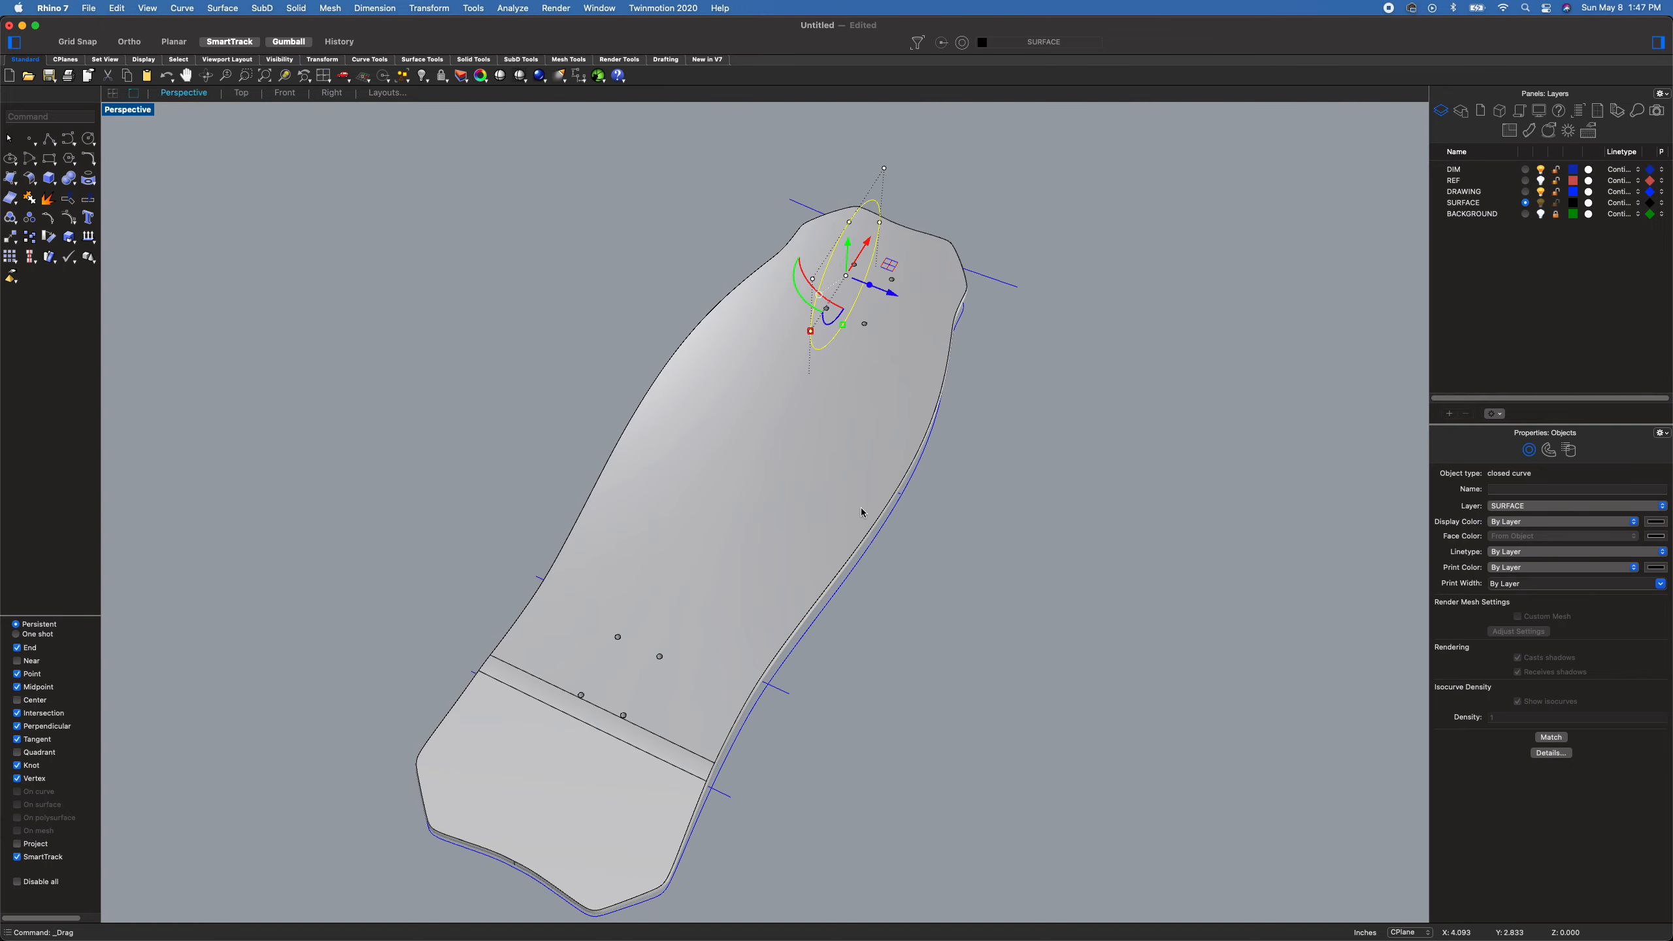
right_drag(930, 527, 906, 452)
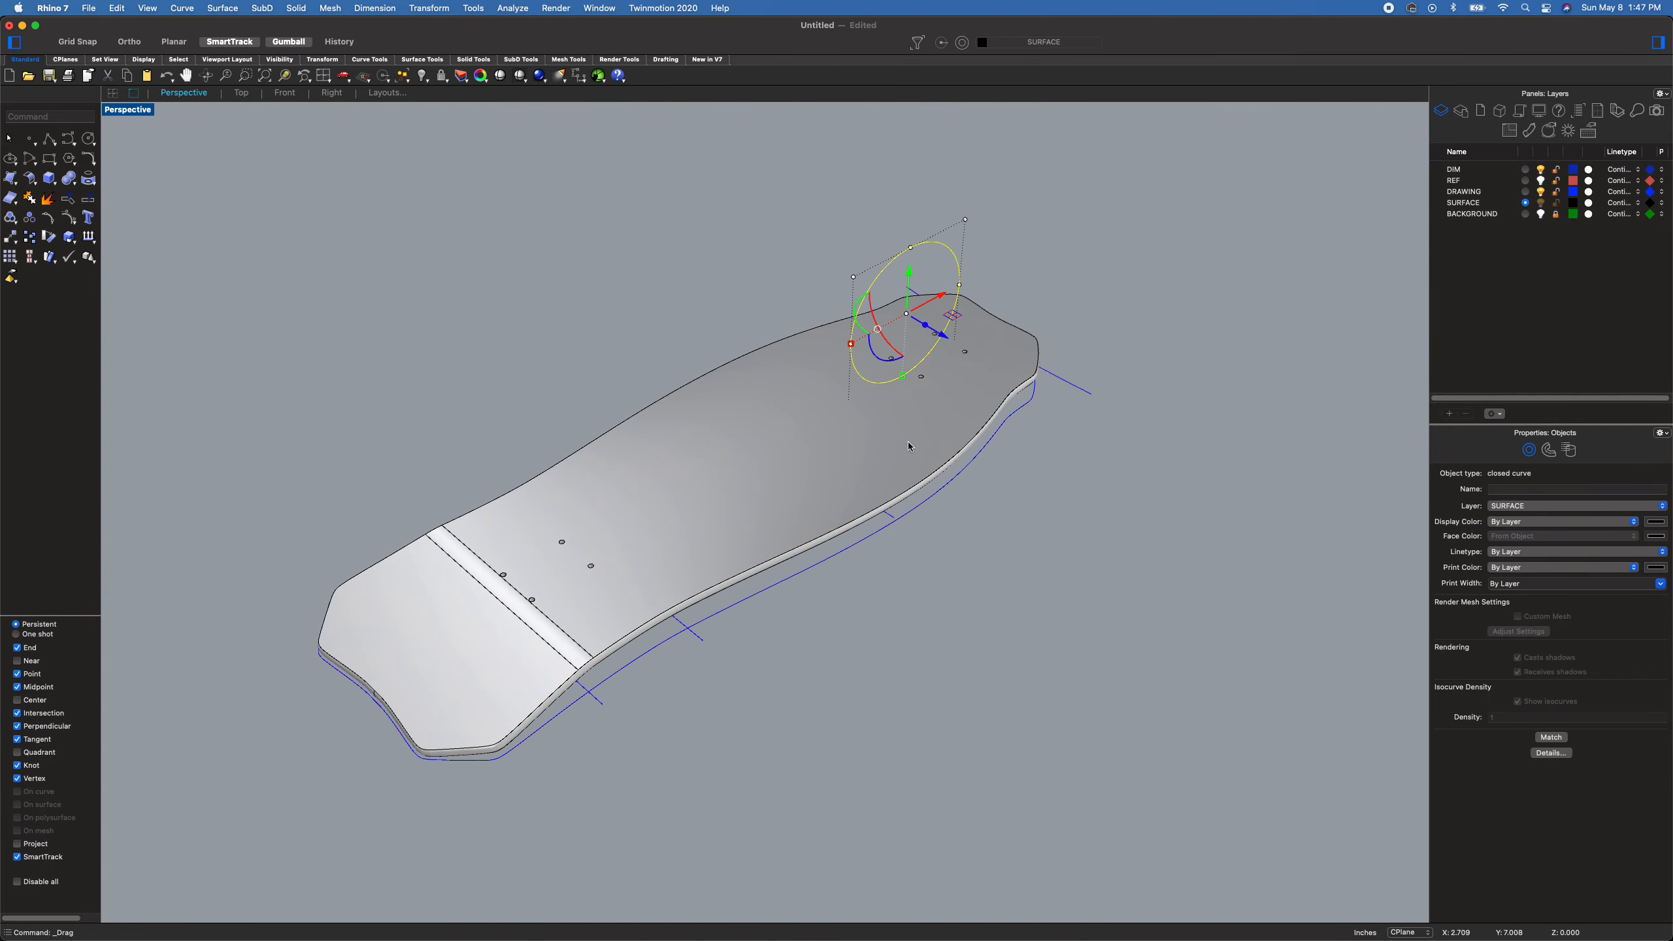
scroll(906, 451, up, 5)
text(Extrudecrv)
key(Return)
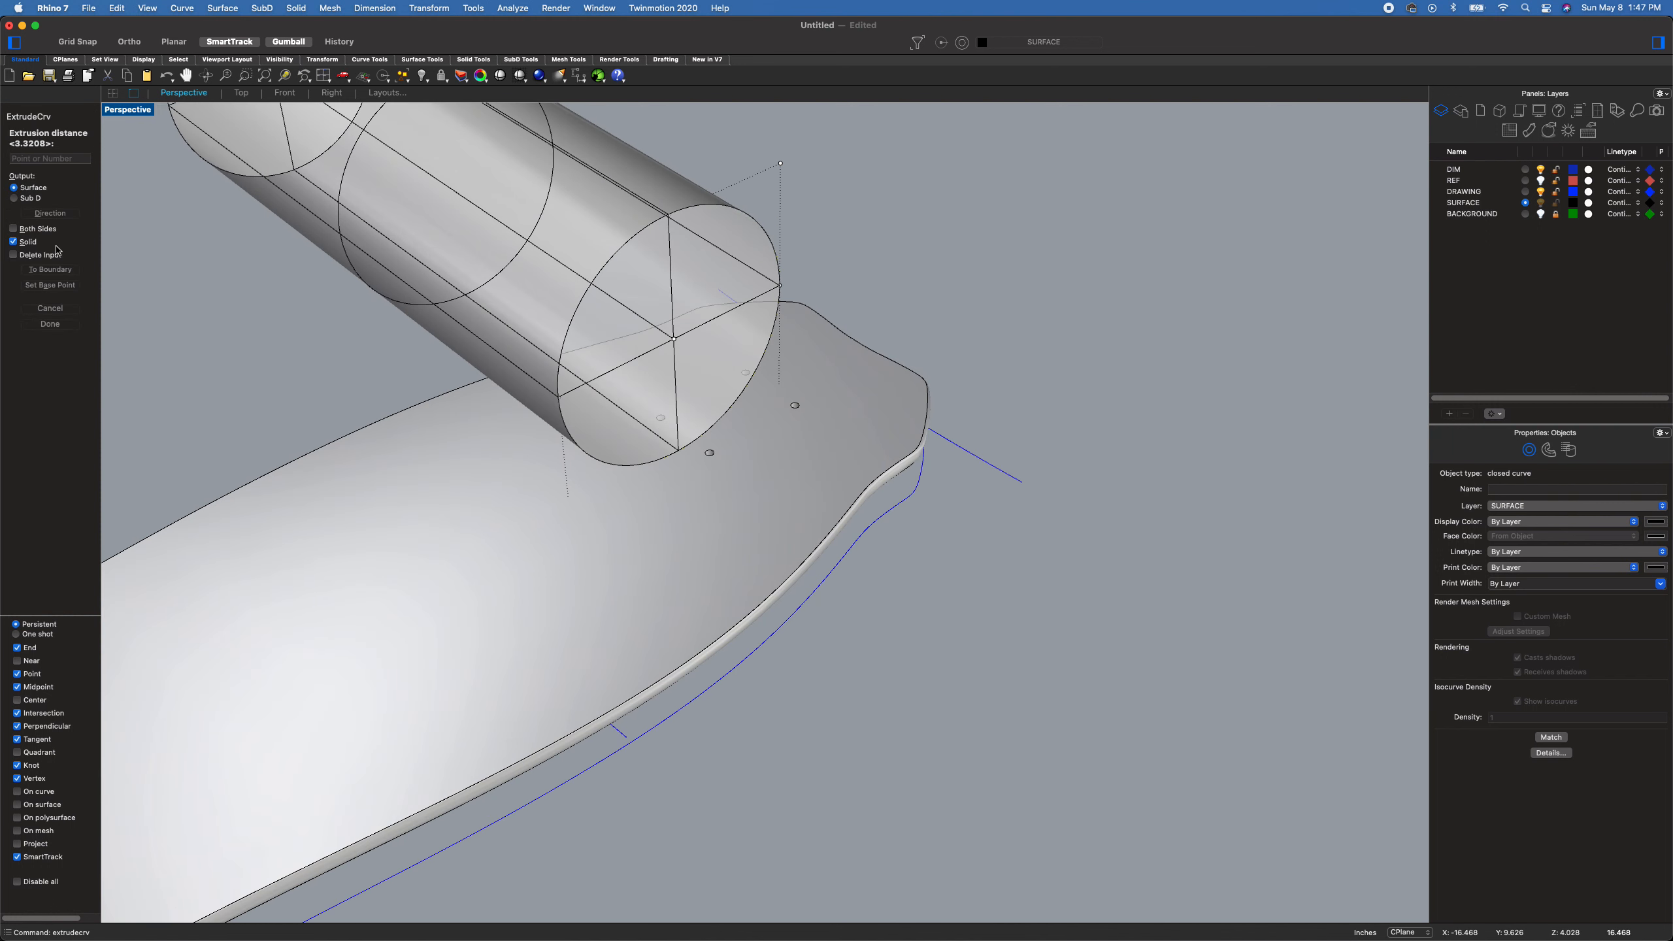
click(31, 255)
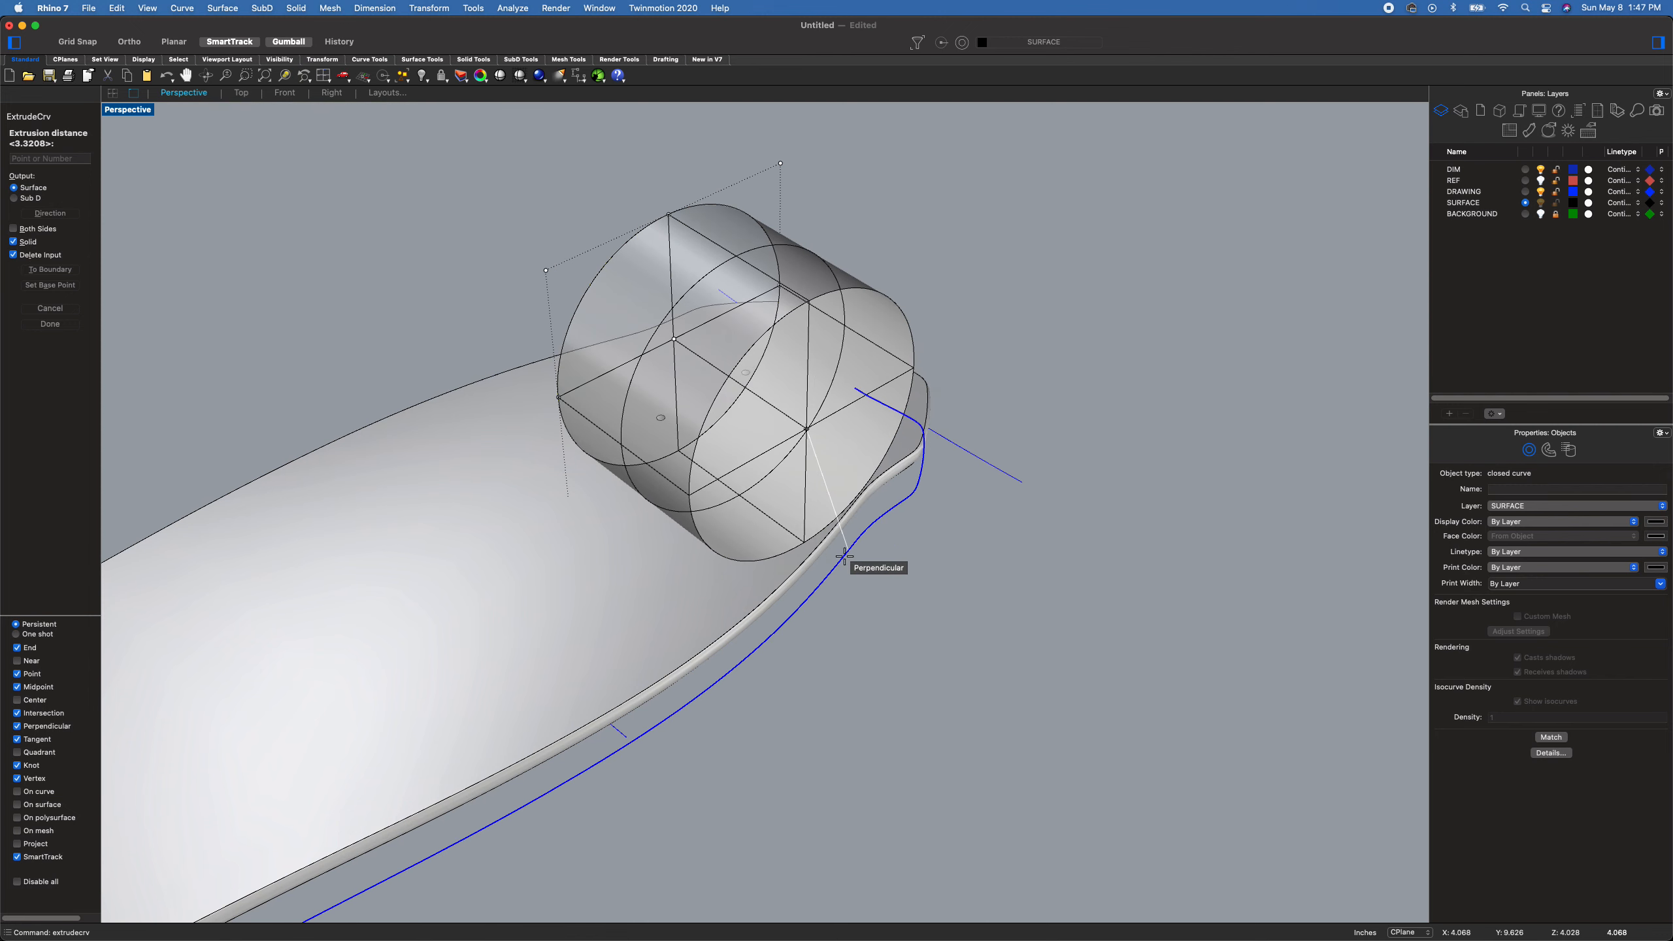
click(864, 589)
click(898, 584)
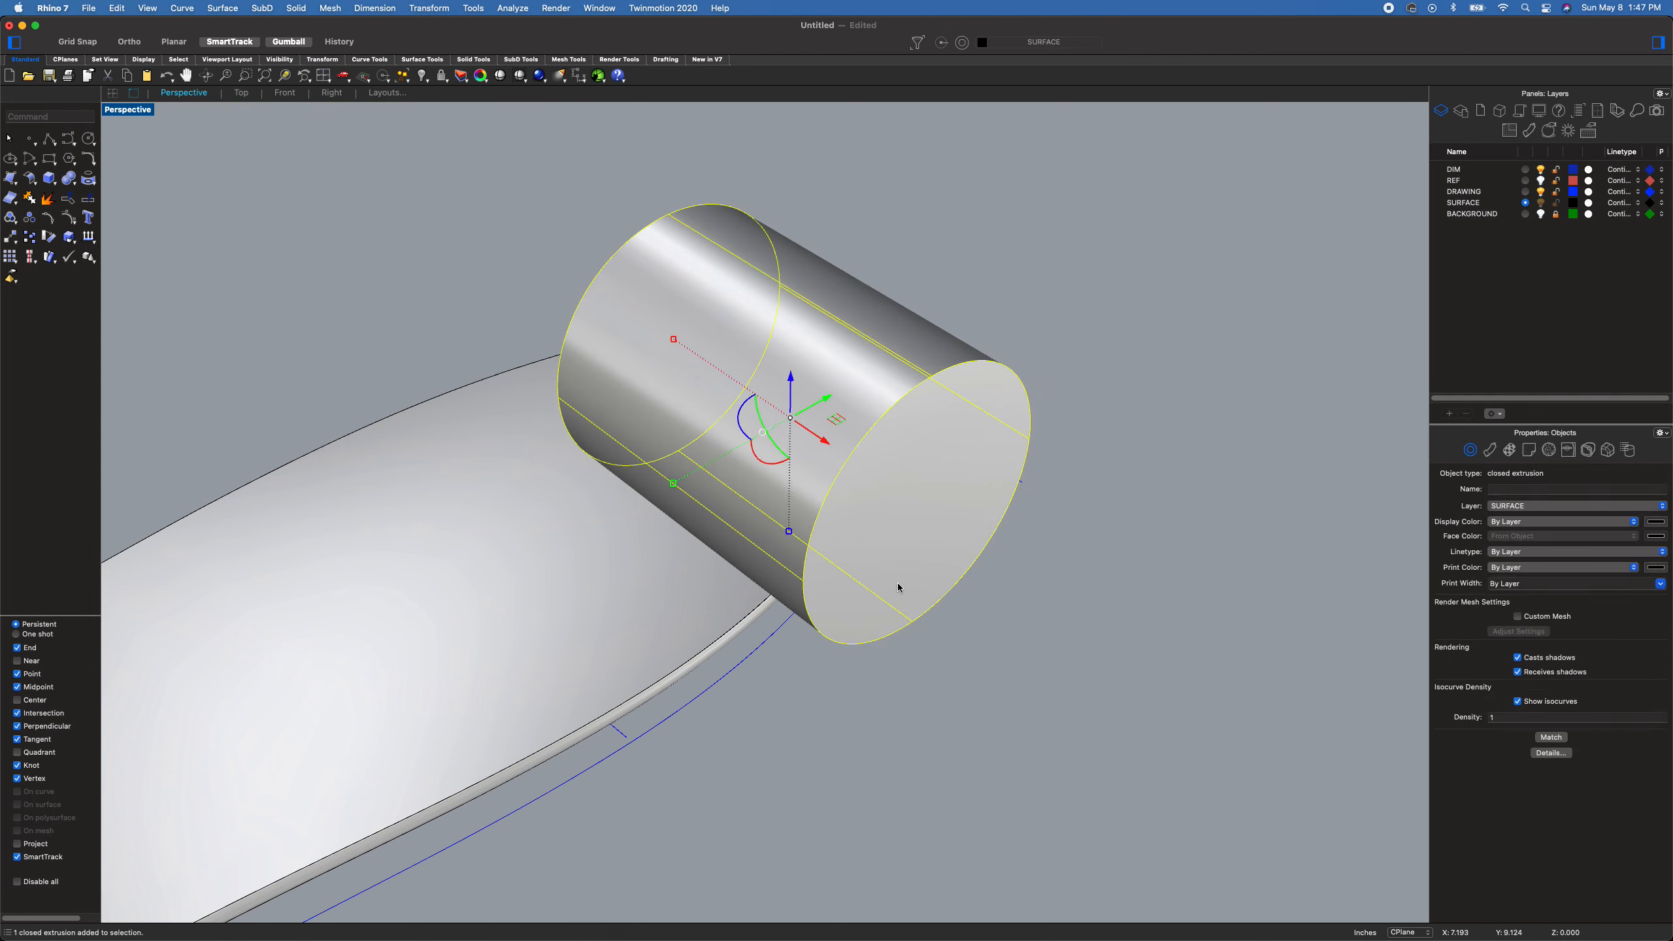
- Draw a horizontal line through the cylinder's centre in the Right view, from one edge to beyond the other
click(331, 93)
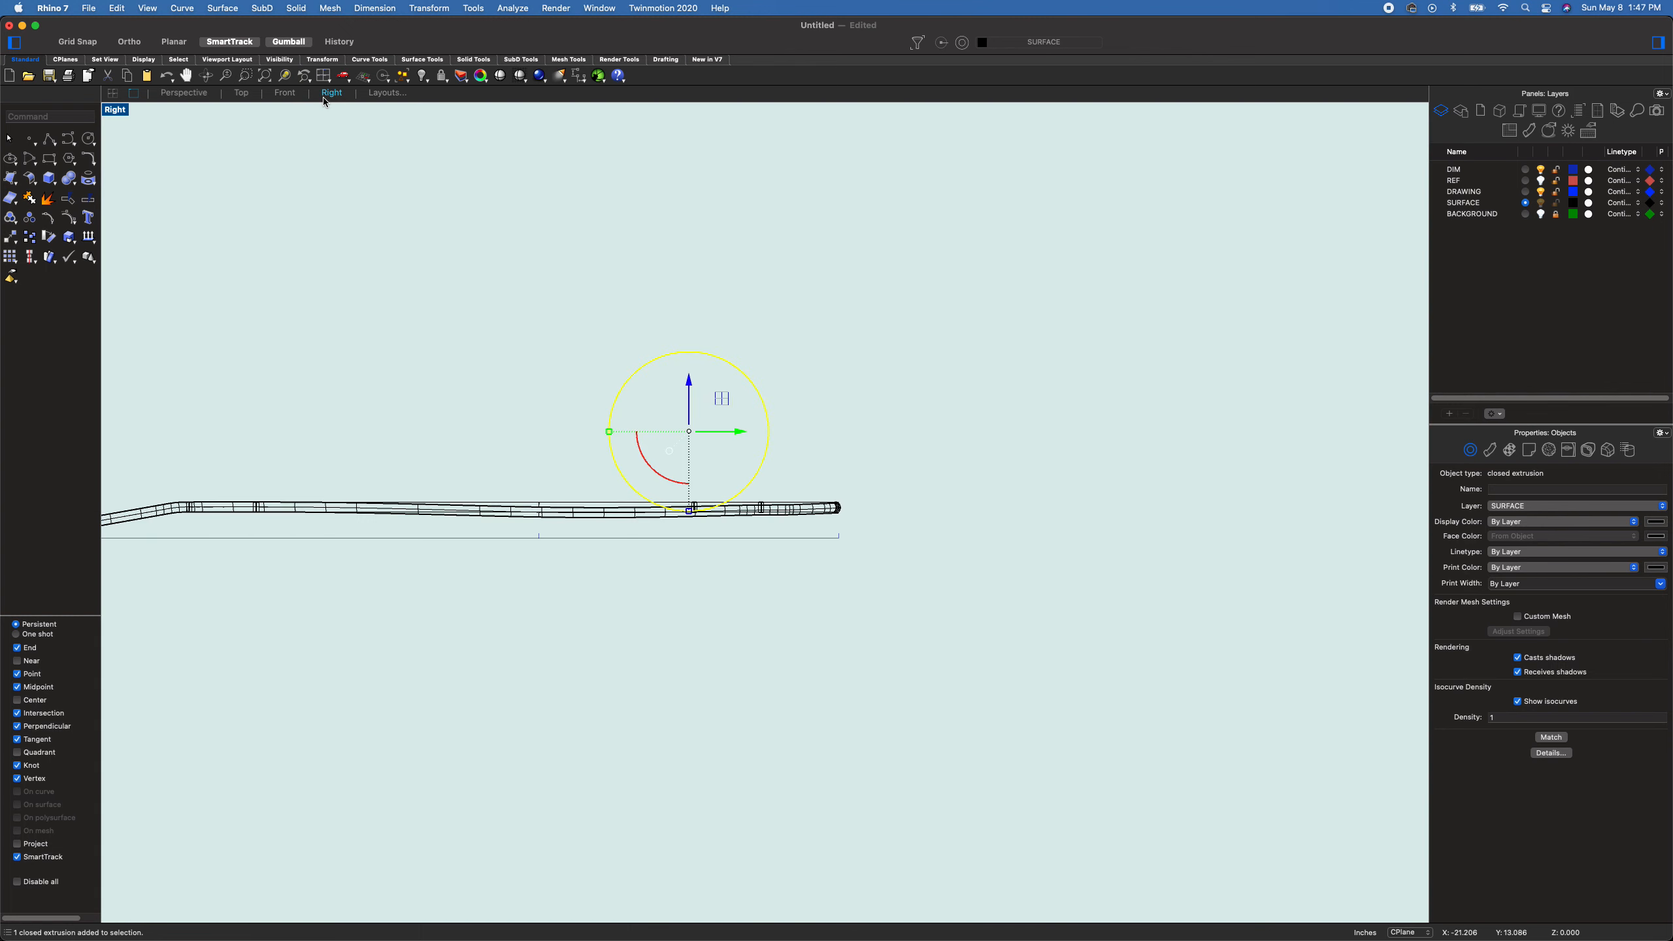
click(50, 148)
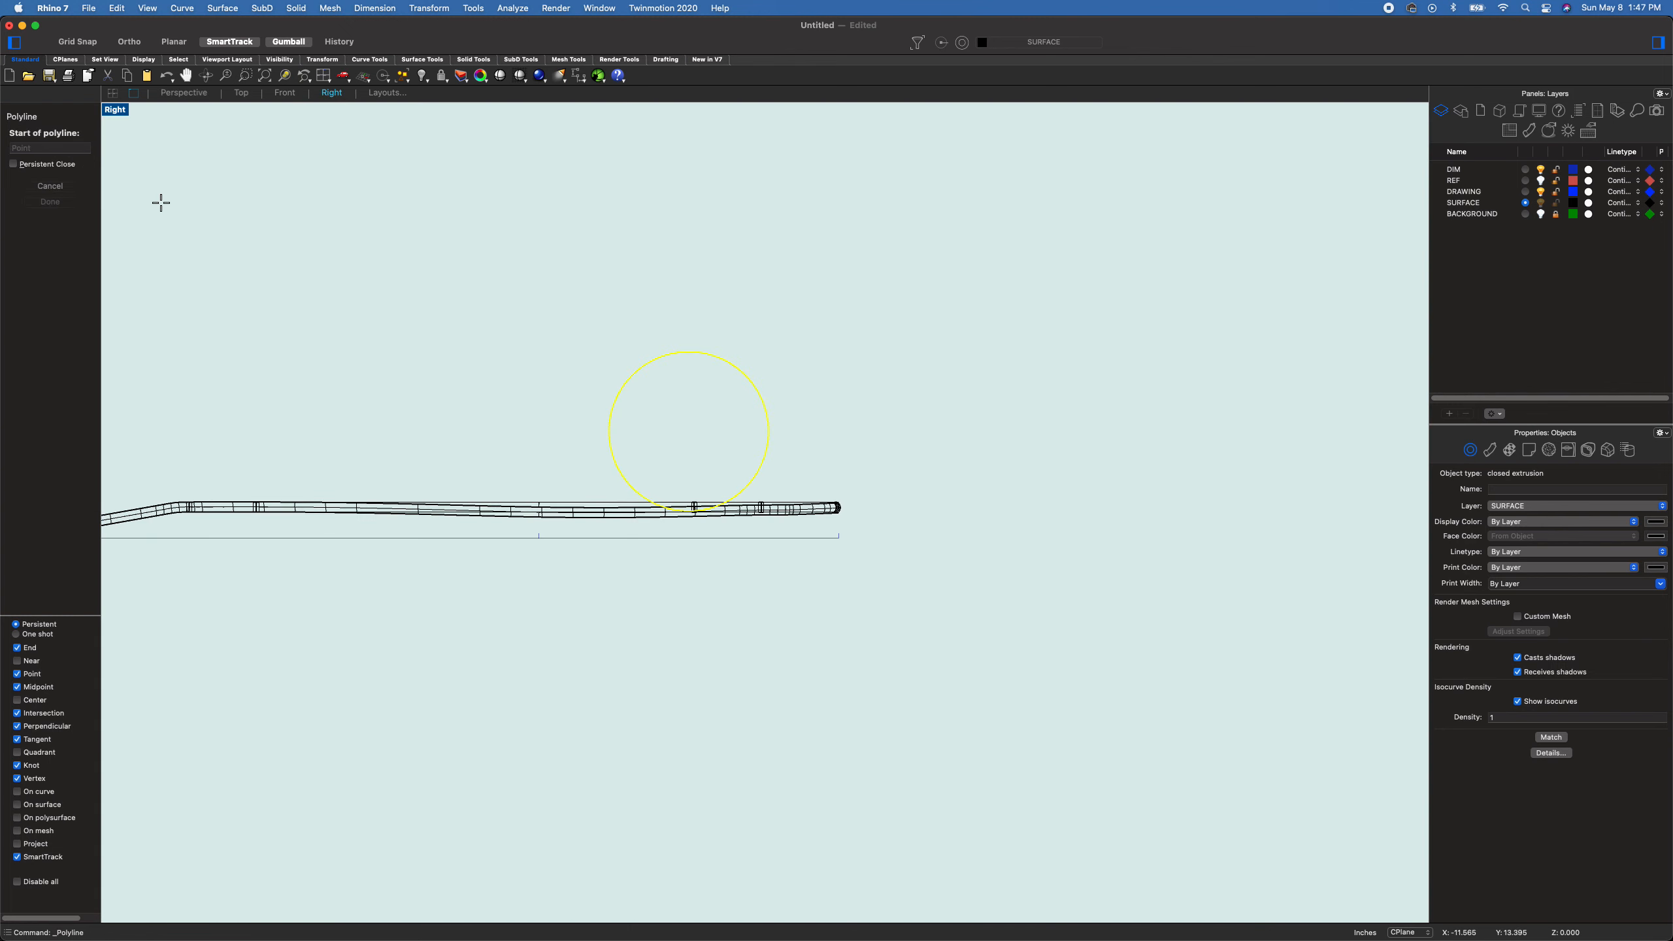
click(609, 428)
click(828, 431)
key(Return)
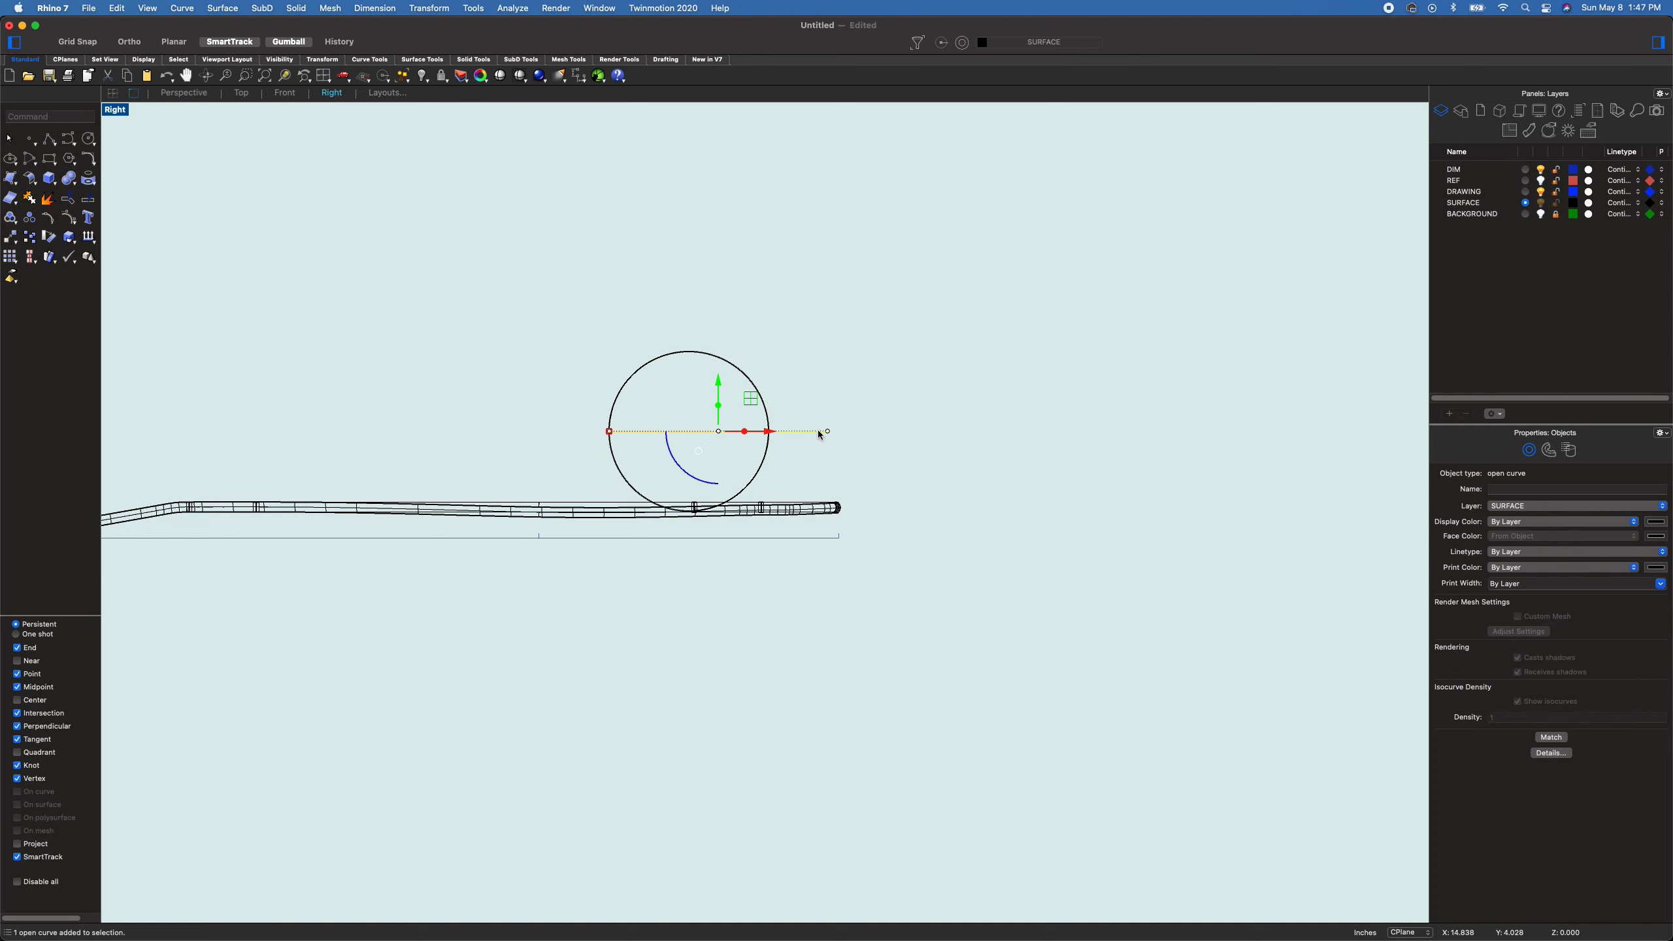
- Trim away the cylinder's upper half with the horizontal line and delete the line
text(trim)
key(Return)
click(758, 391)
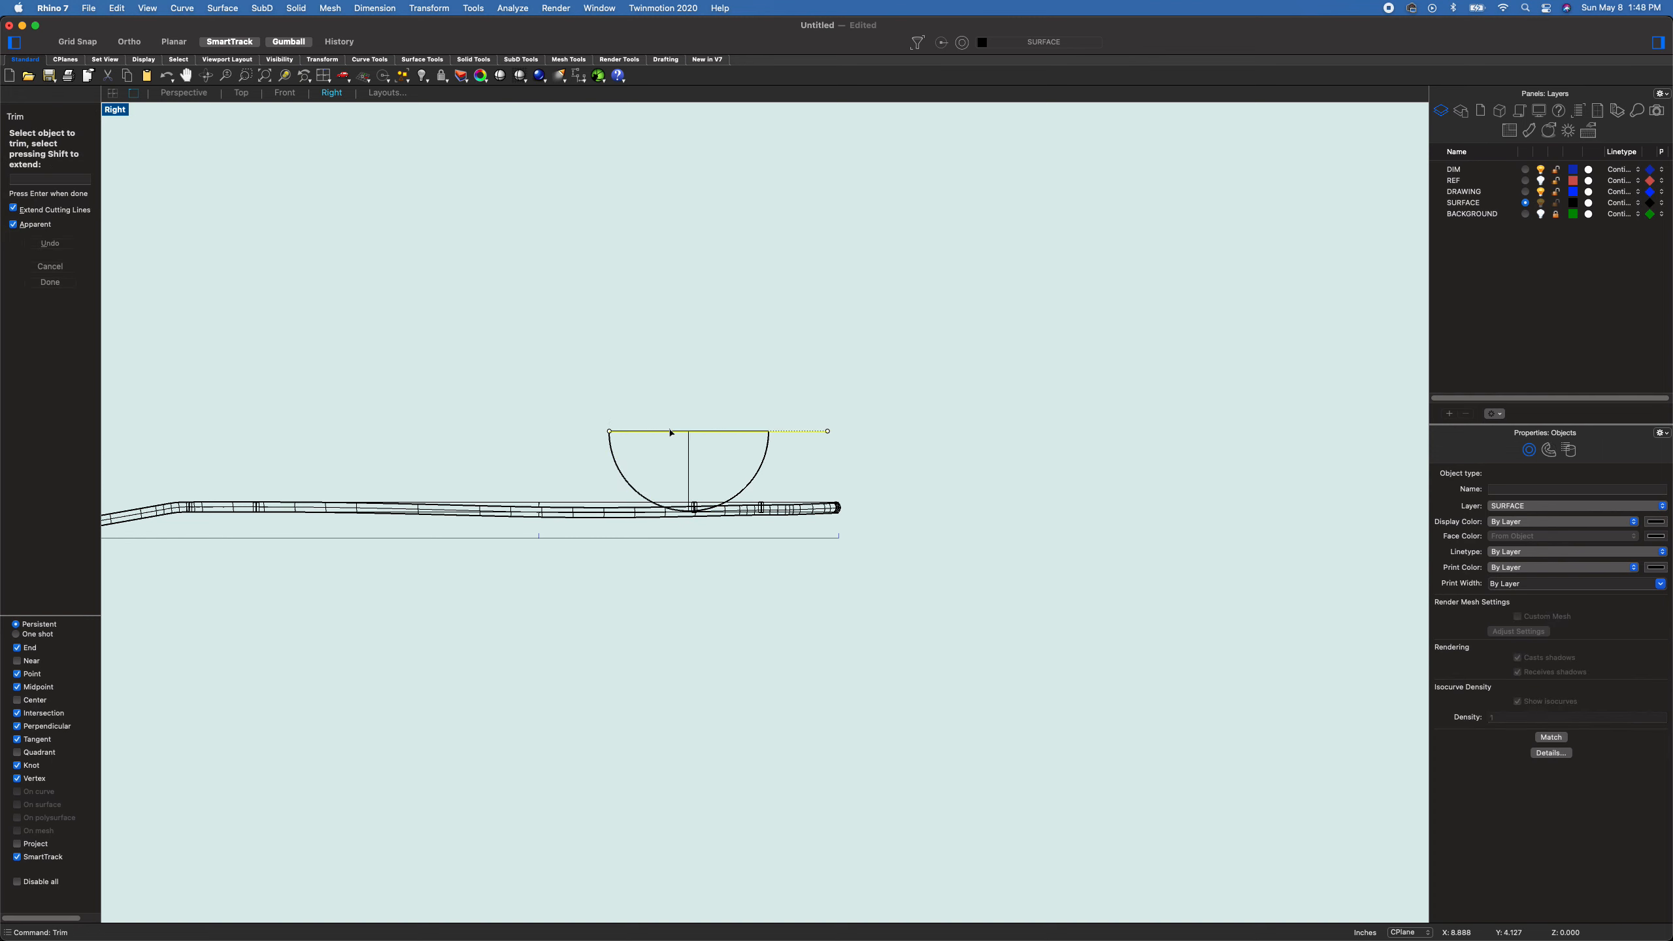
key(Return)
key(Delete)
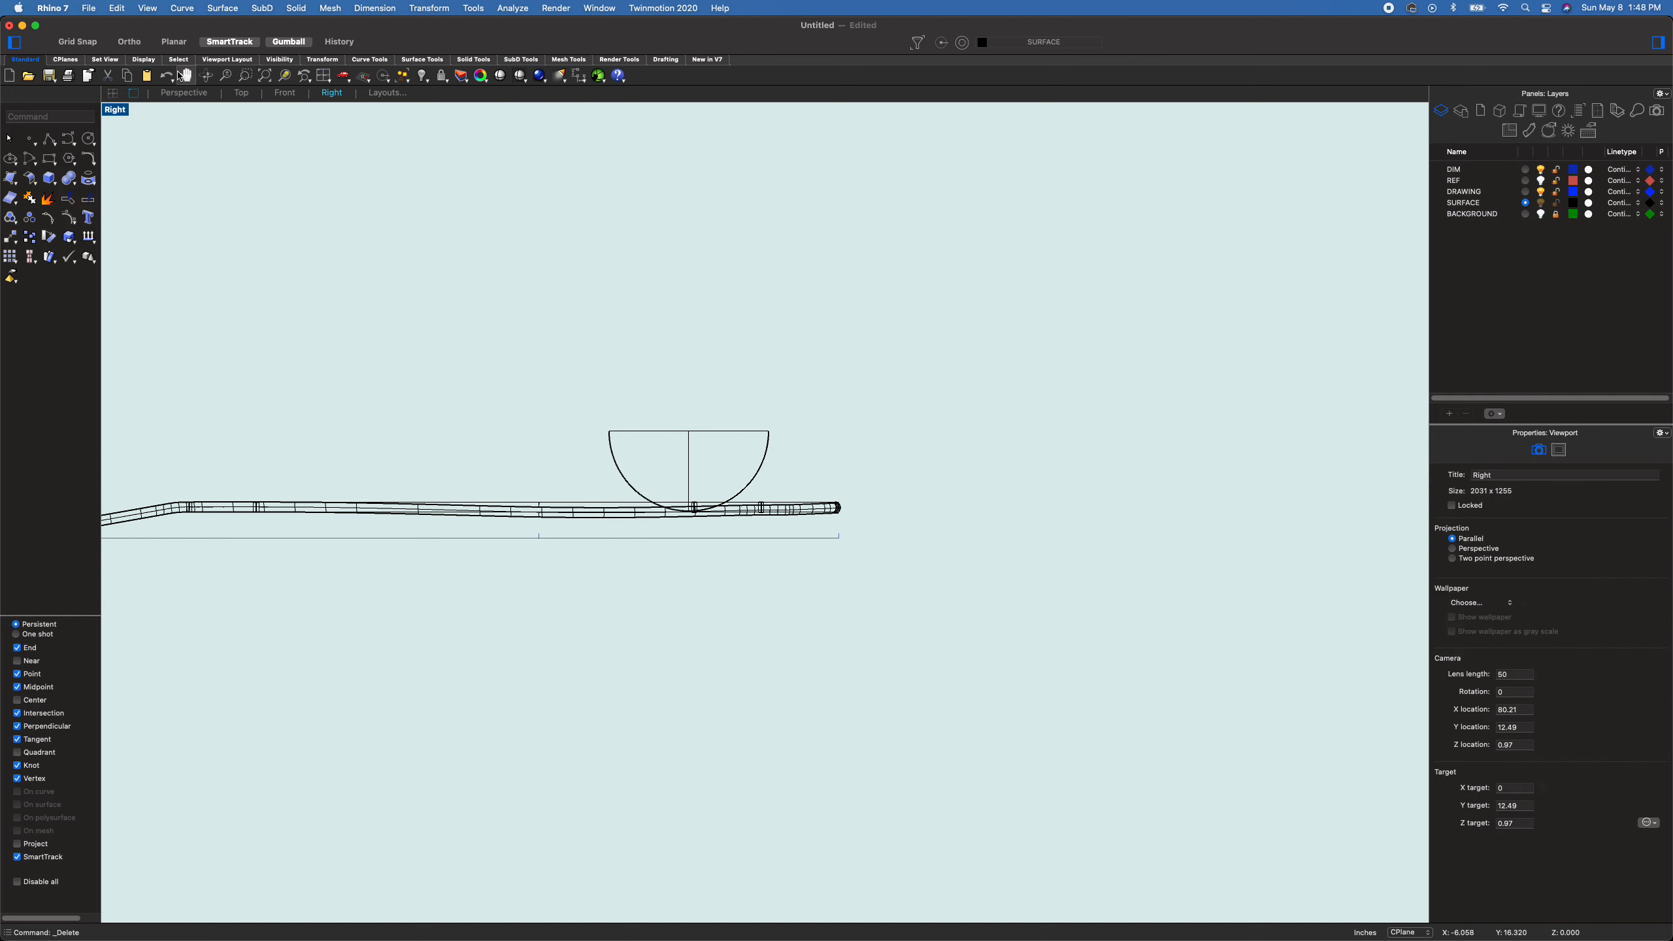
- Shorten the half cylinder along its axis and position it over the deck's side edge beside the front truck holes
click(183, 92)
mouse_move(661, 392)
right_down()
mouse_move(721, 471)
mouse_move(757, 426)
mouse_move(784, 451)
right_up()
click(784, 452)
drag(823, 473, 868, 512)
mouse_move(907, 588)
right_down()
mouse_move(907, 553)
mouse_move(898, 562)
right_up()
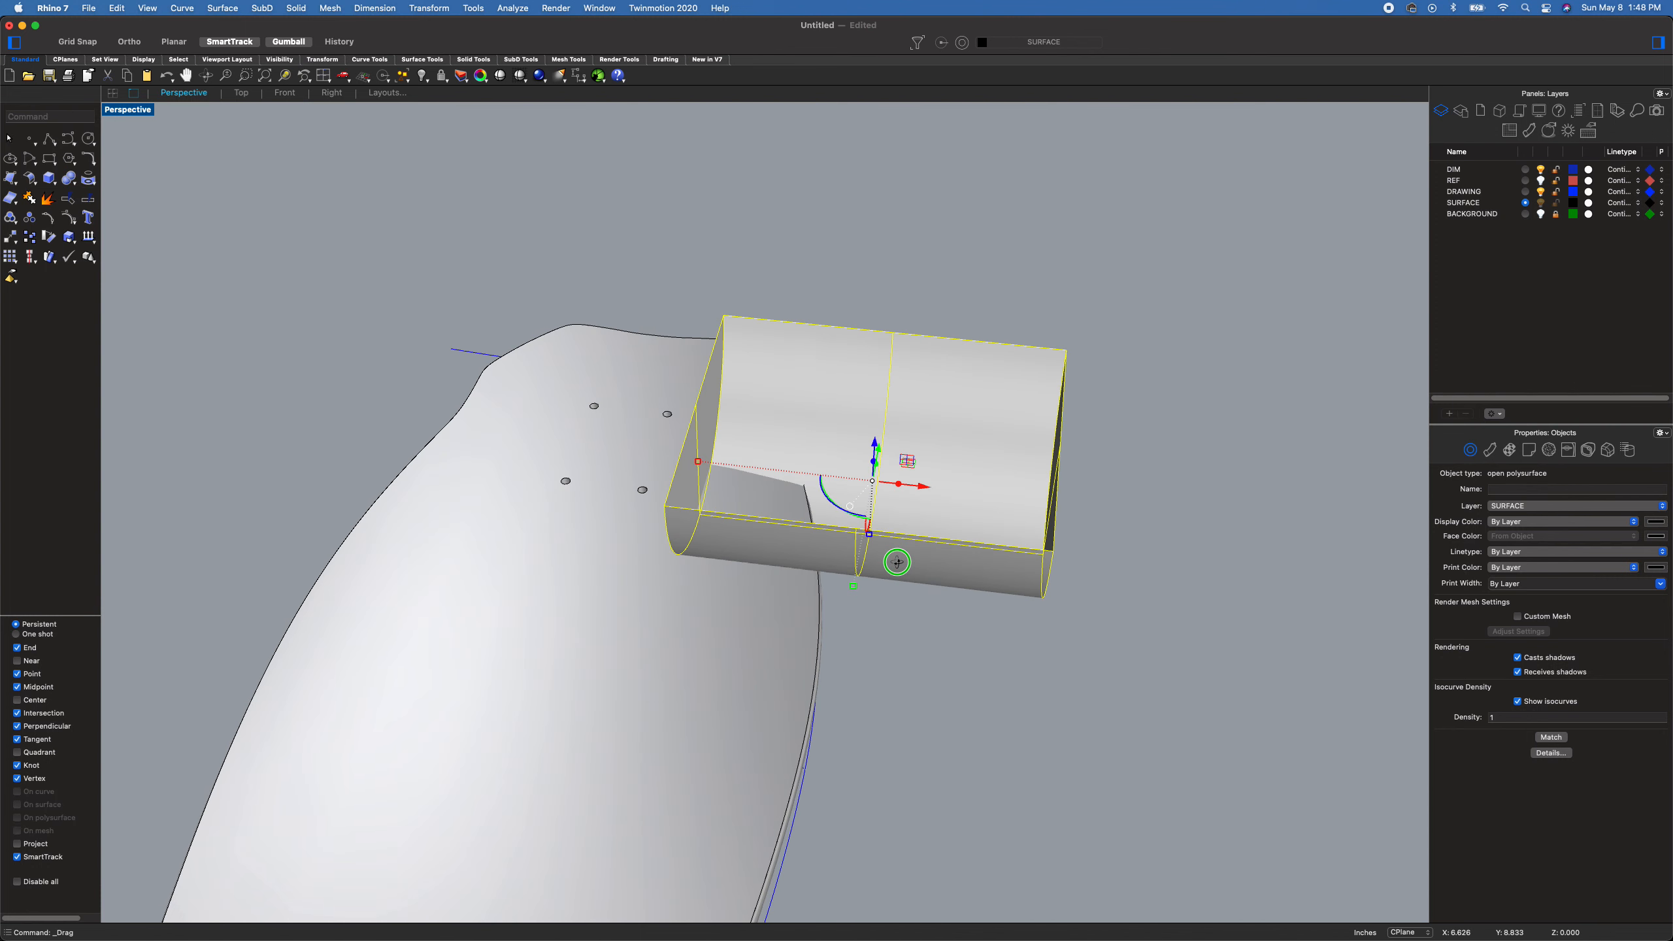
drag(698, 462, 770, 469)
drag(920, 488, 811, 485)
right_drag(982, 583, 981, 578)
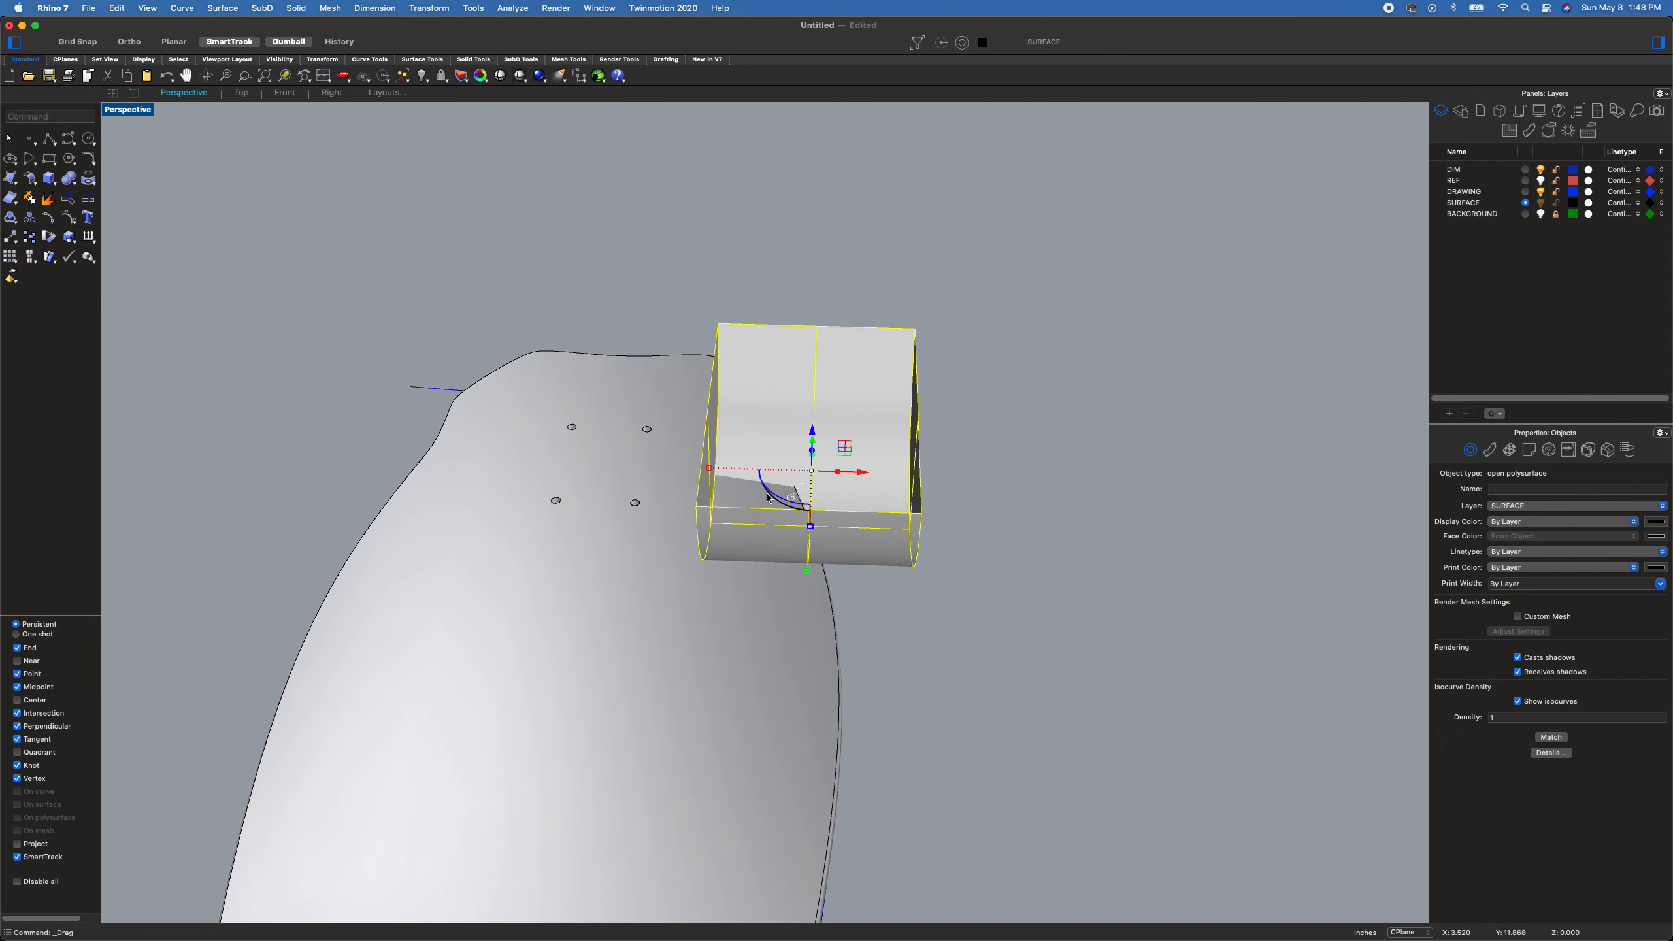
- Tilt the half cylinder about the deck's length axis and rotate it in the shaded Top view to follow the tapering nose edge
drag(766, 495, 639, 445)
right_drag(1113, 531, 957, 546)
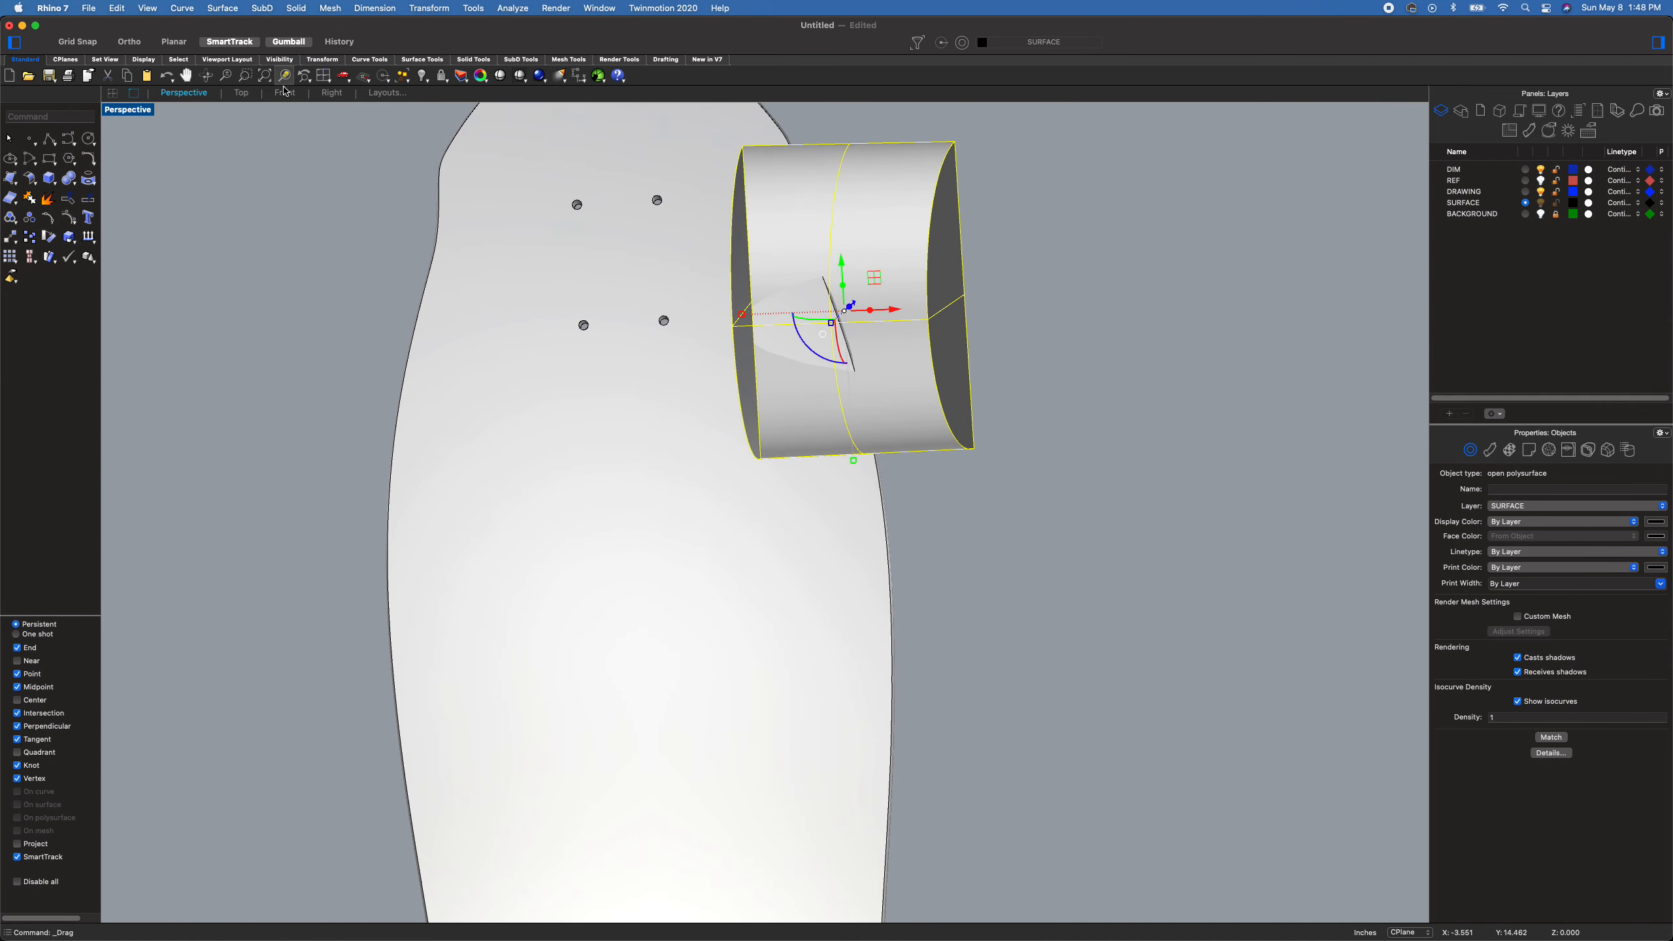
click(251, 95)
key(super+alt+s)
right_drag(934, 476, 816, 496)
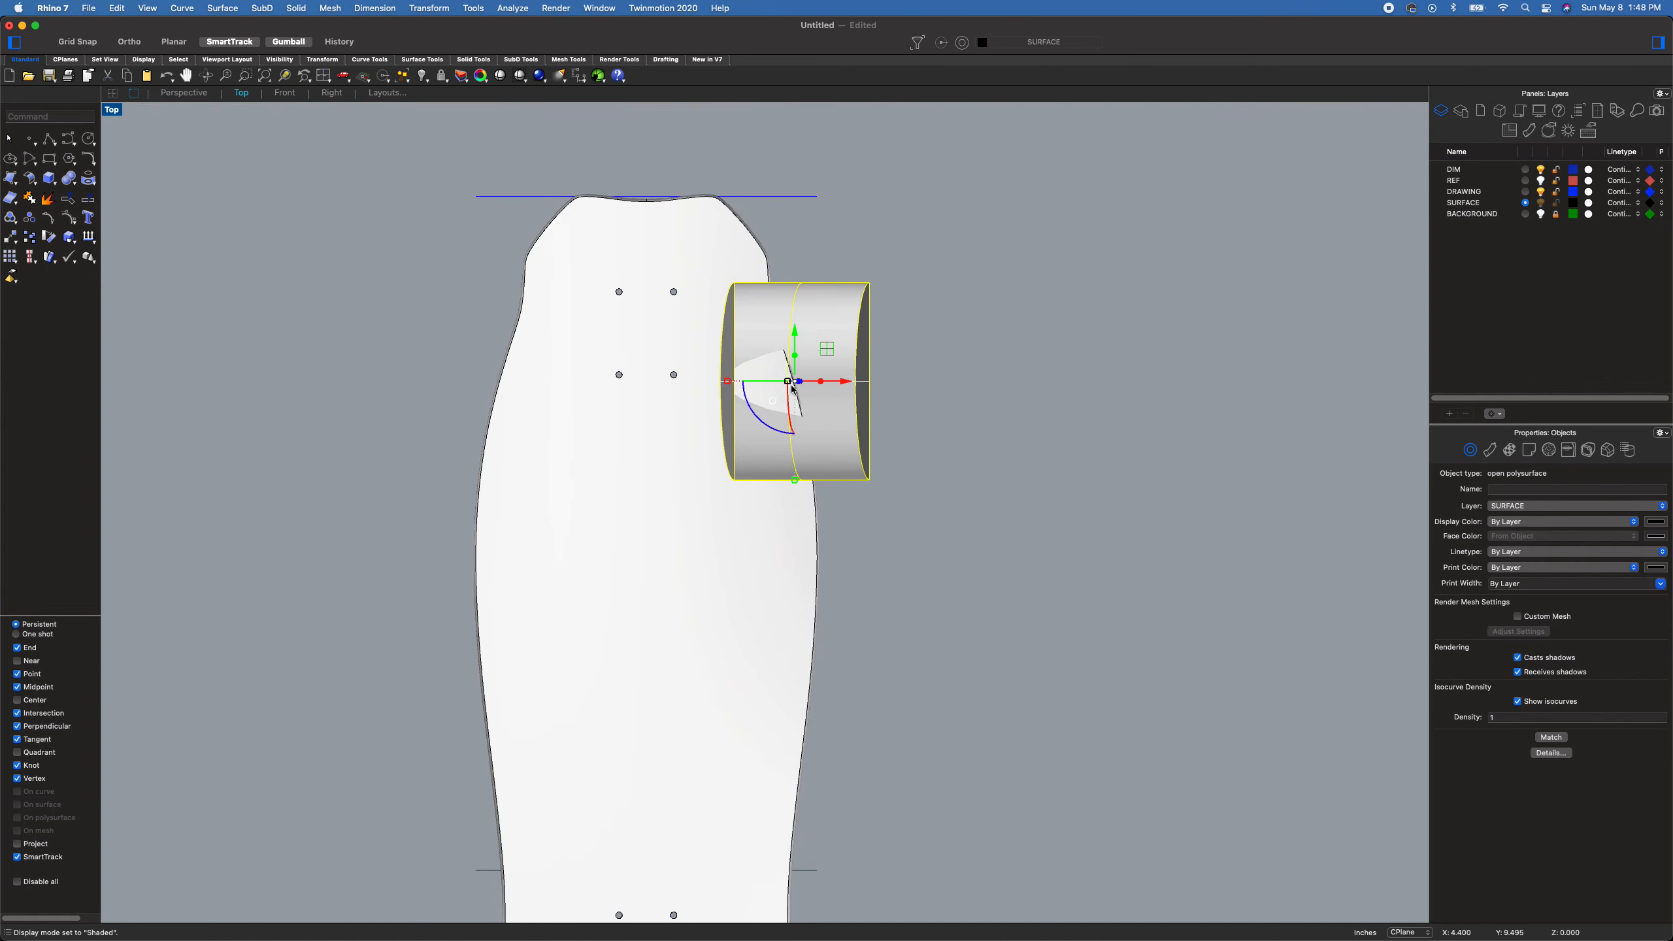
shift+drag(762, 423, 766, 560)
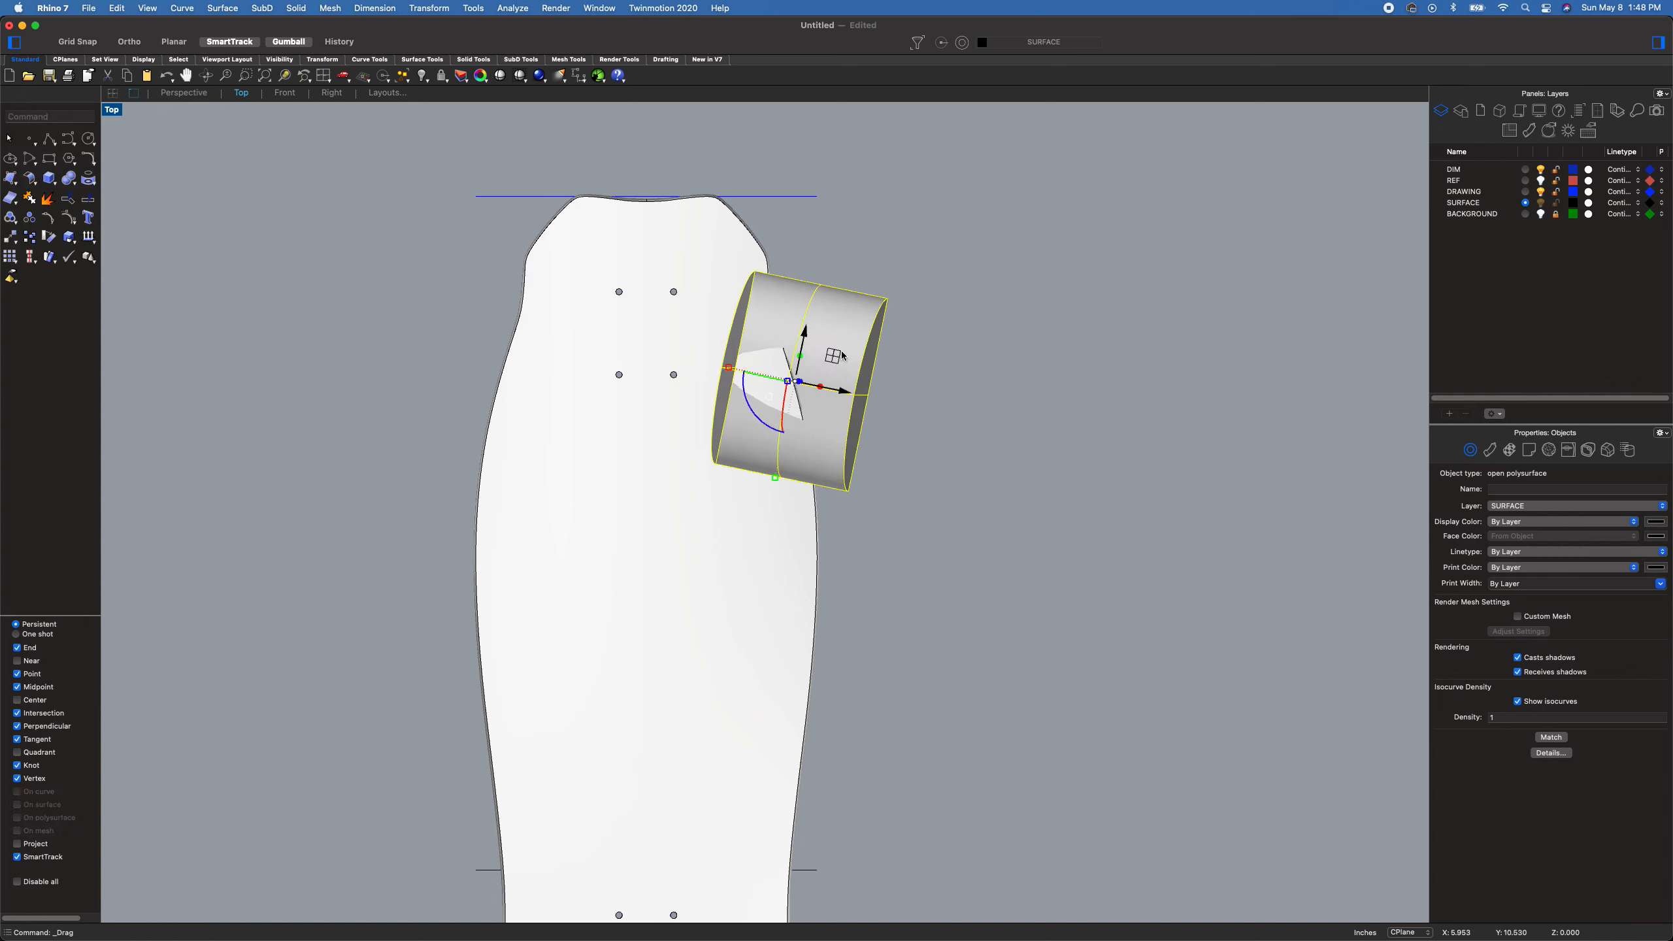
- Enable smooth gumball dragging and adjust the half cylinder's plan position over the deck's side edge
drag(835, 357, 797, 364)
click(797, 366)
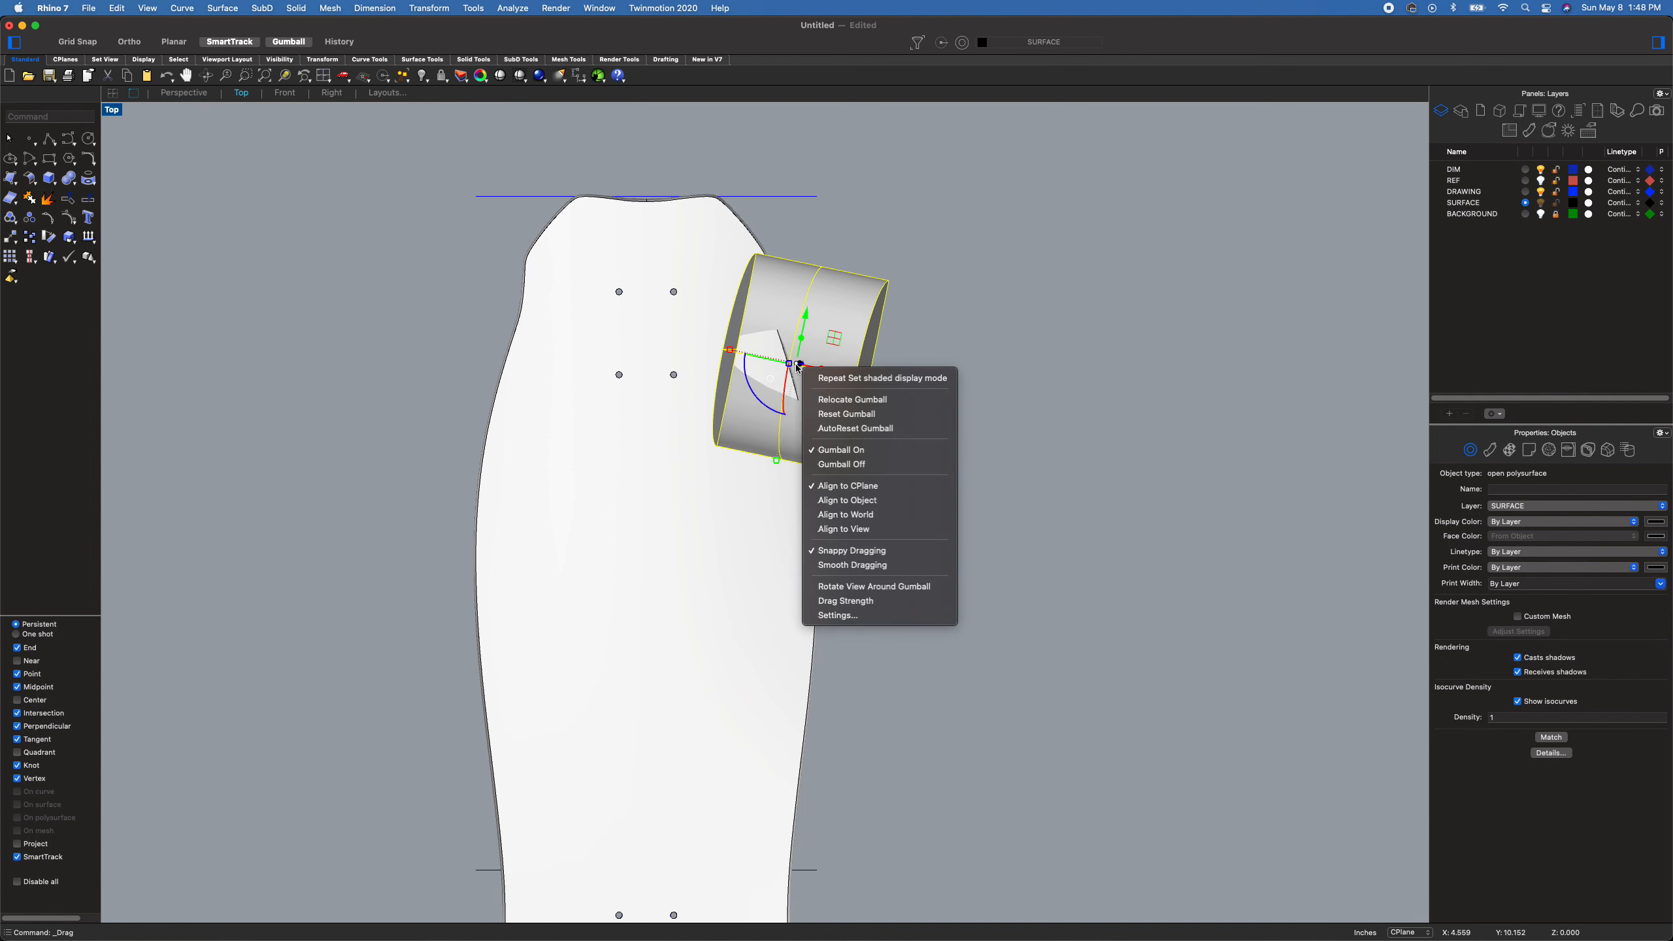
click(852, 565)
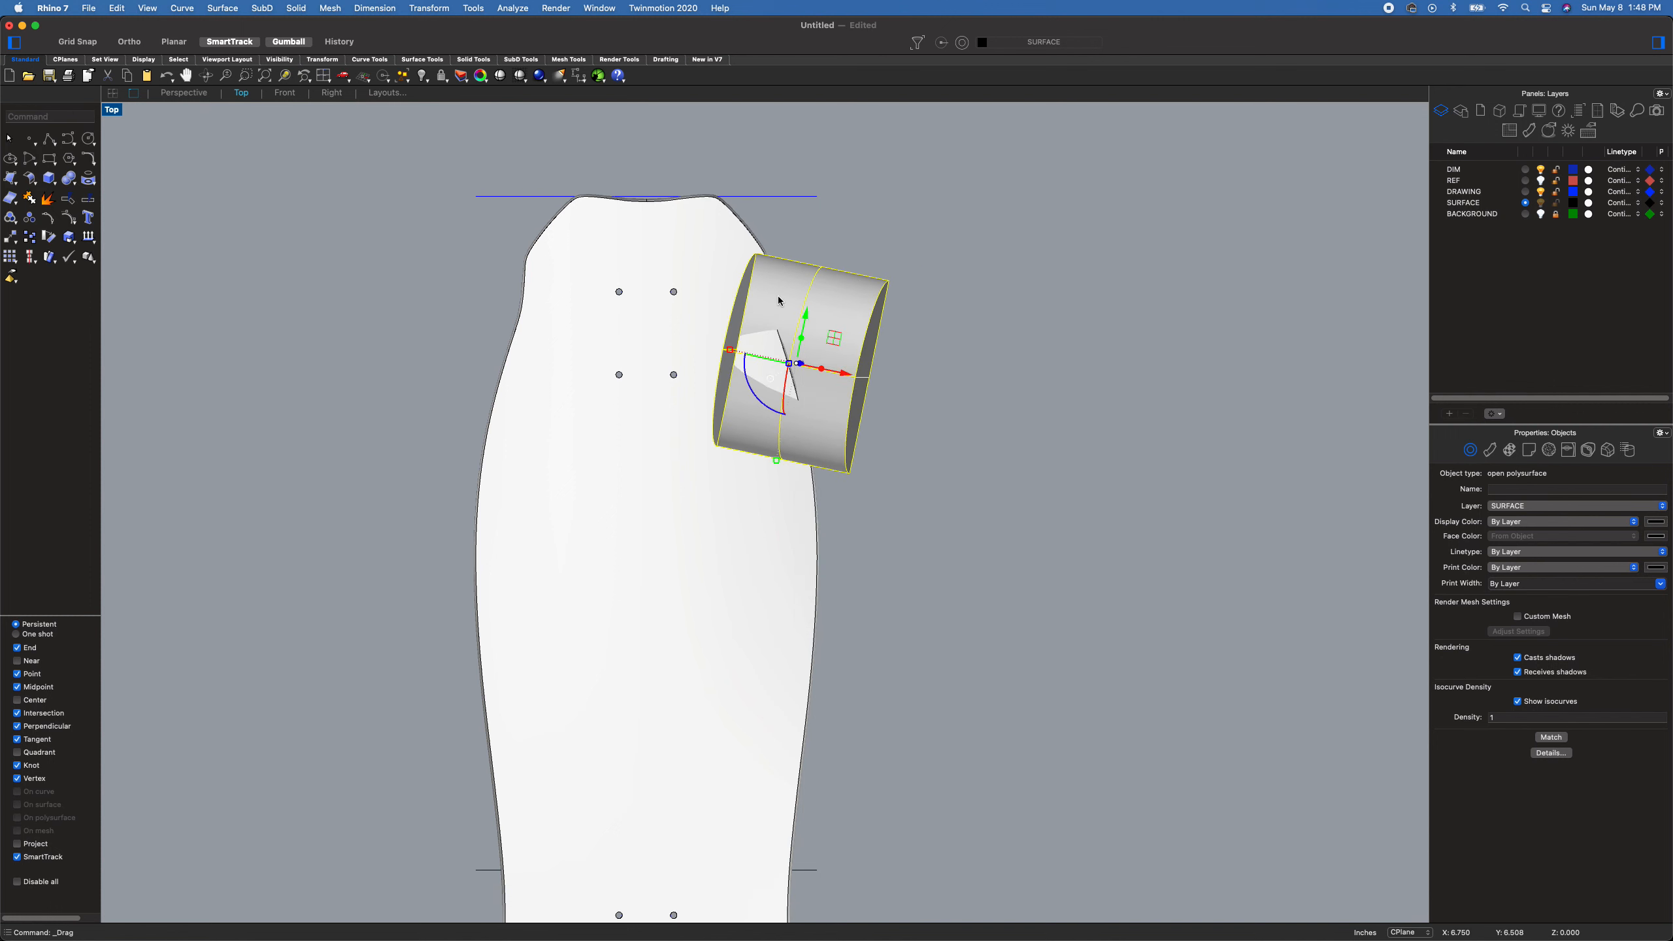
scroll(775, 317, up, 5)
scroll(884, 369, down, 3)
drag(887, 392, 865, 398)
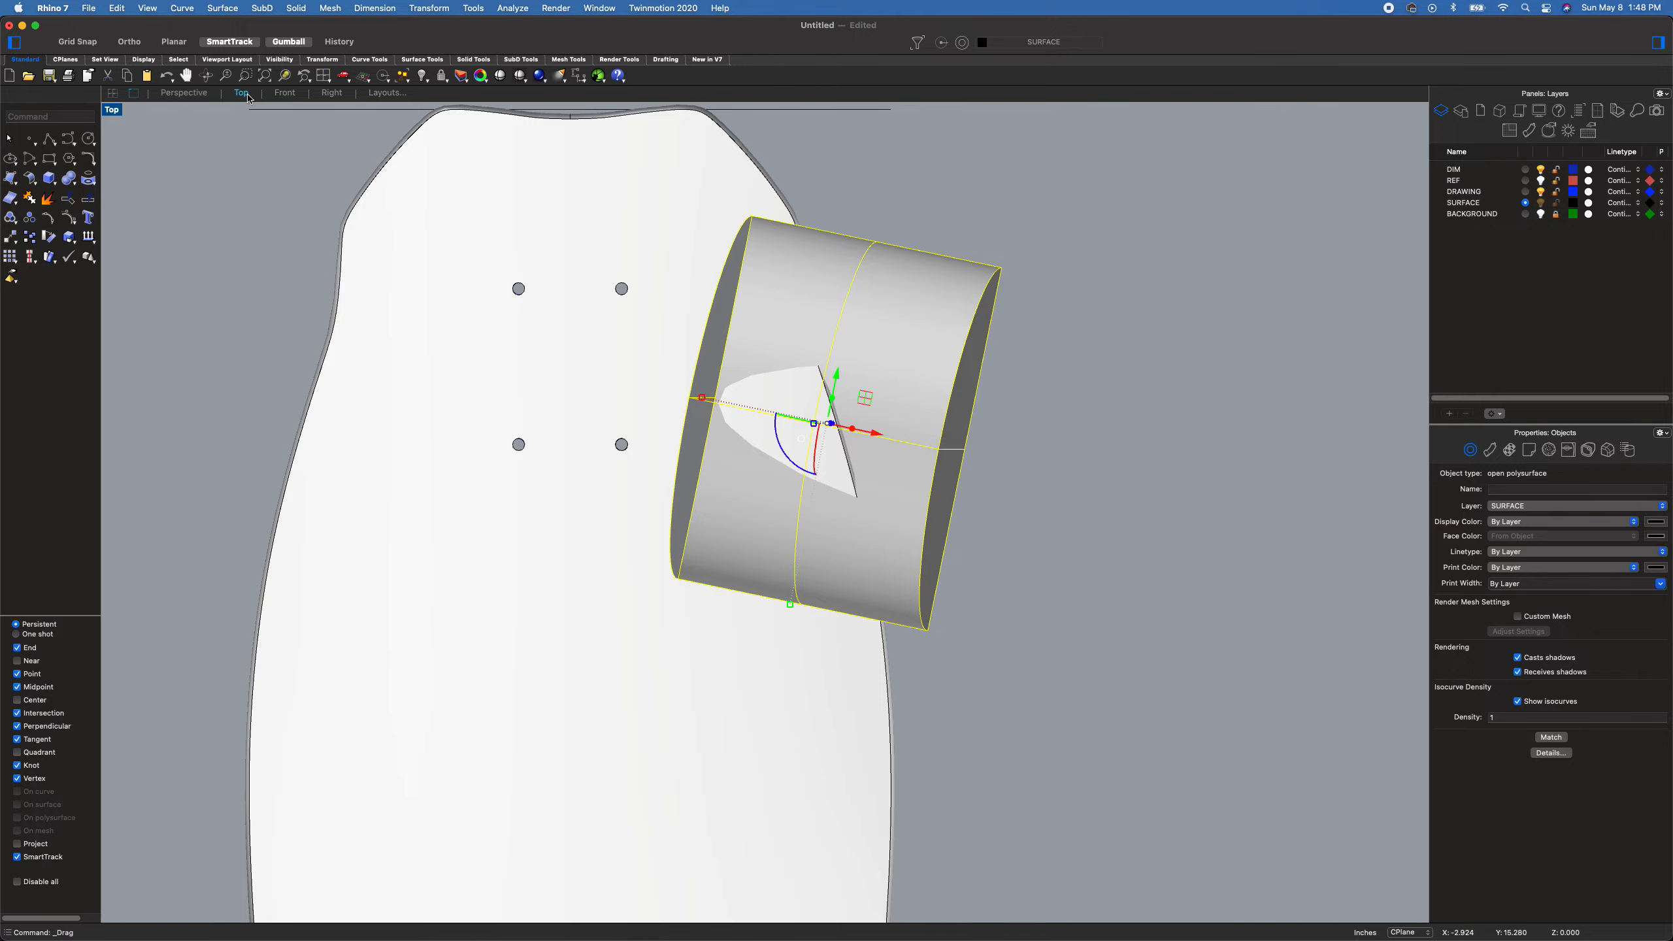
- Lower the half cylinder slightly into the deck's side edge in the Perspective view and fine-tune its placement
click(184, 92)
right_drag(272, 160, 412, 328)
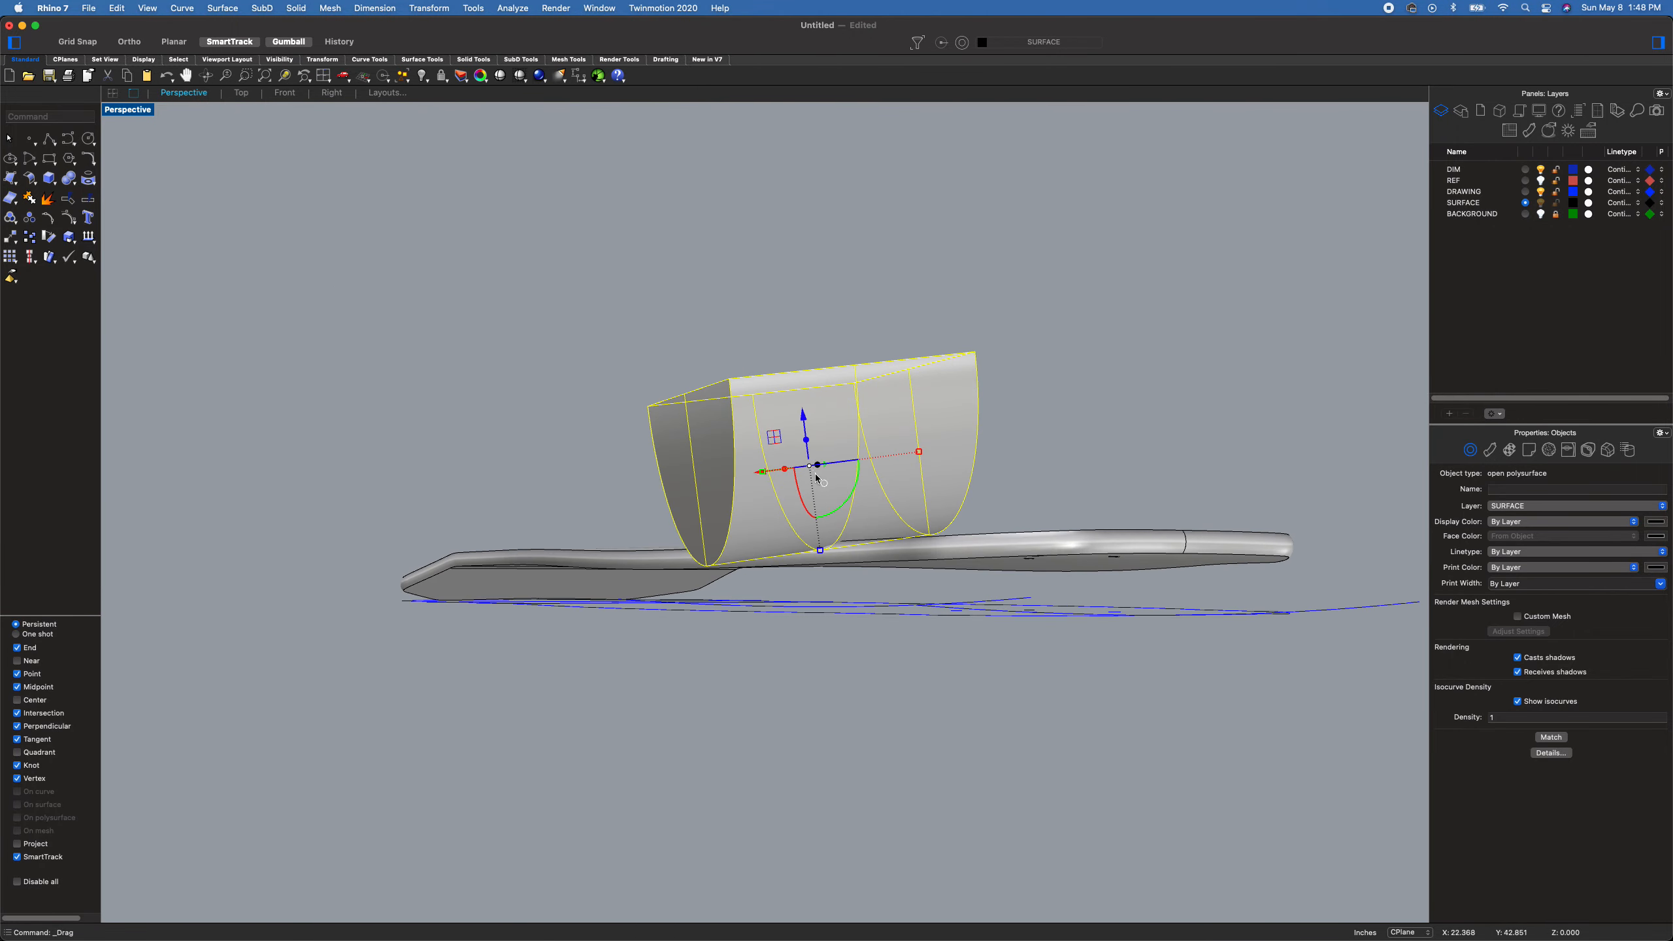
scroll(816, 476, up, 3)
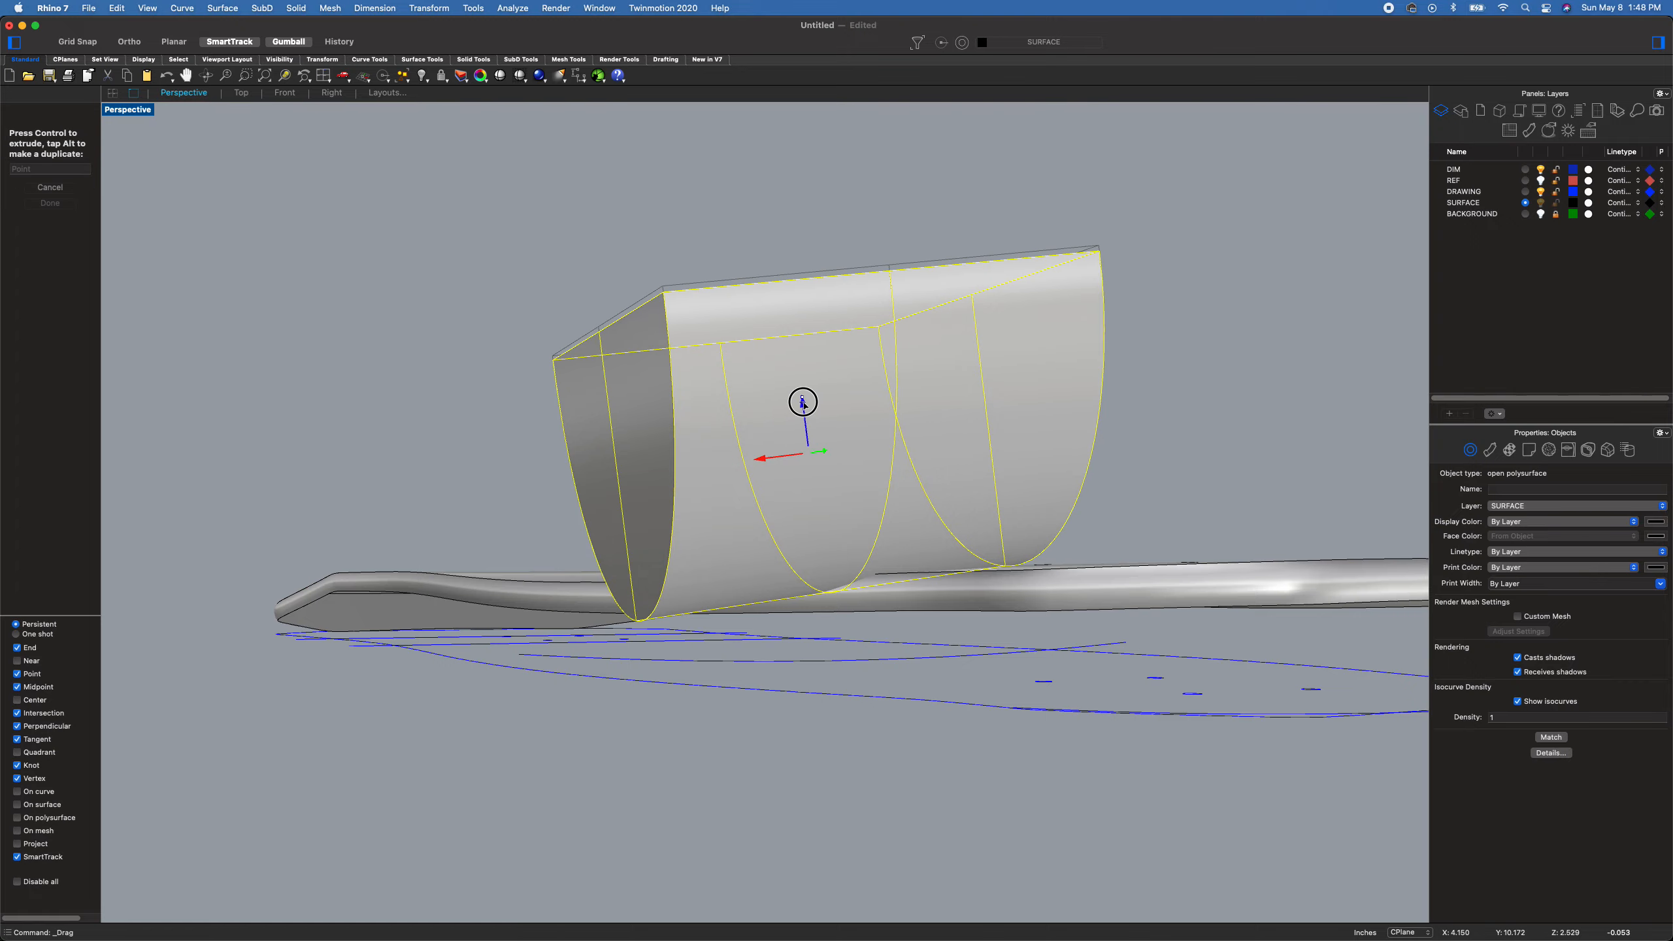
right_drag(799, 400, 885, 472)
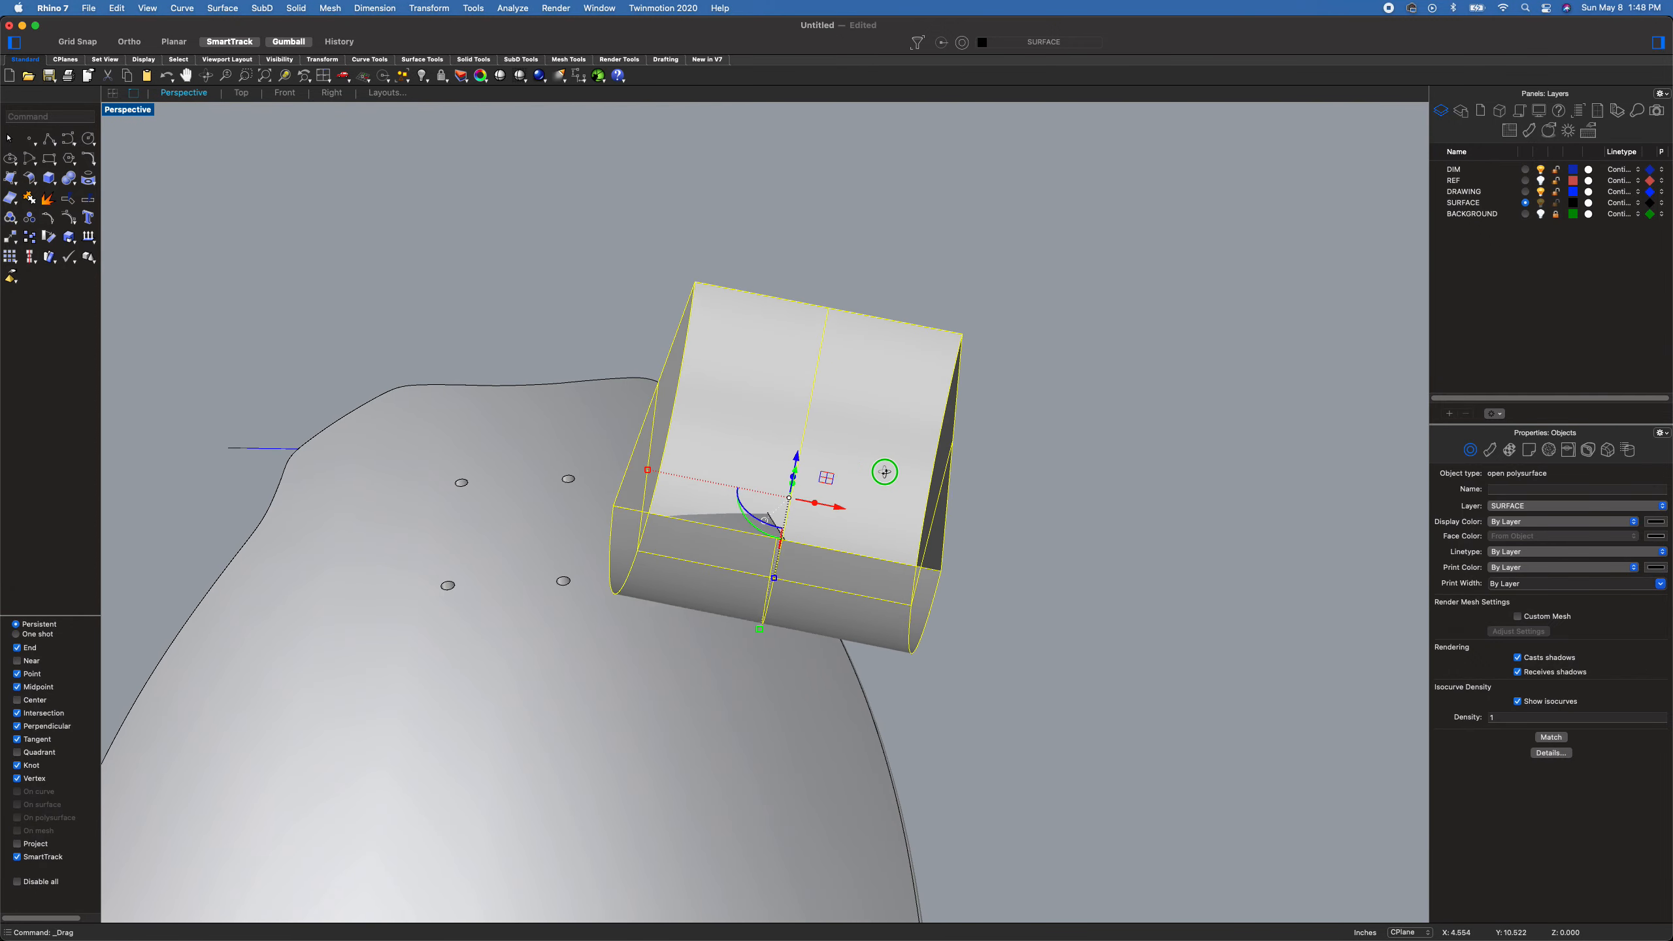
scroll(848, 546, up, 5)
drag(695, 442, 691, 444)
scroll(692, 446, down, 5)
right_drag(693, 447, 574, 343)
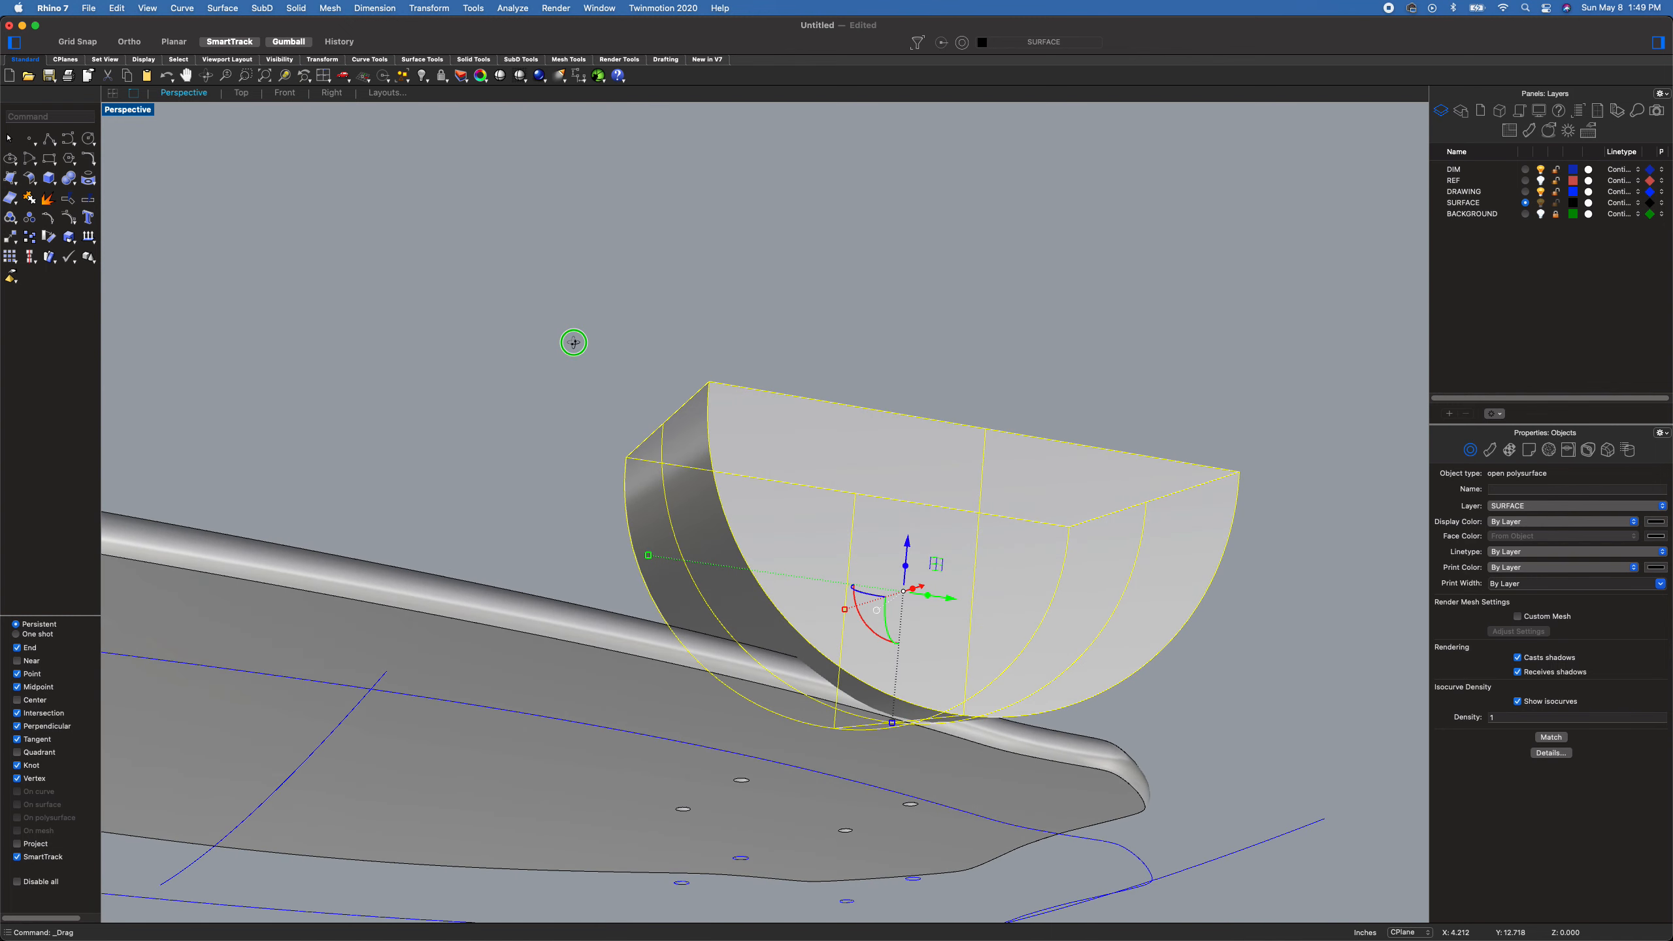
- Mirror the half cylinder across the deck's centreline in the Top view in Wireframe display, keeping the original
right_drag(909, 539, 743, 524)
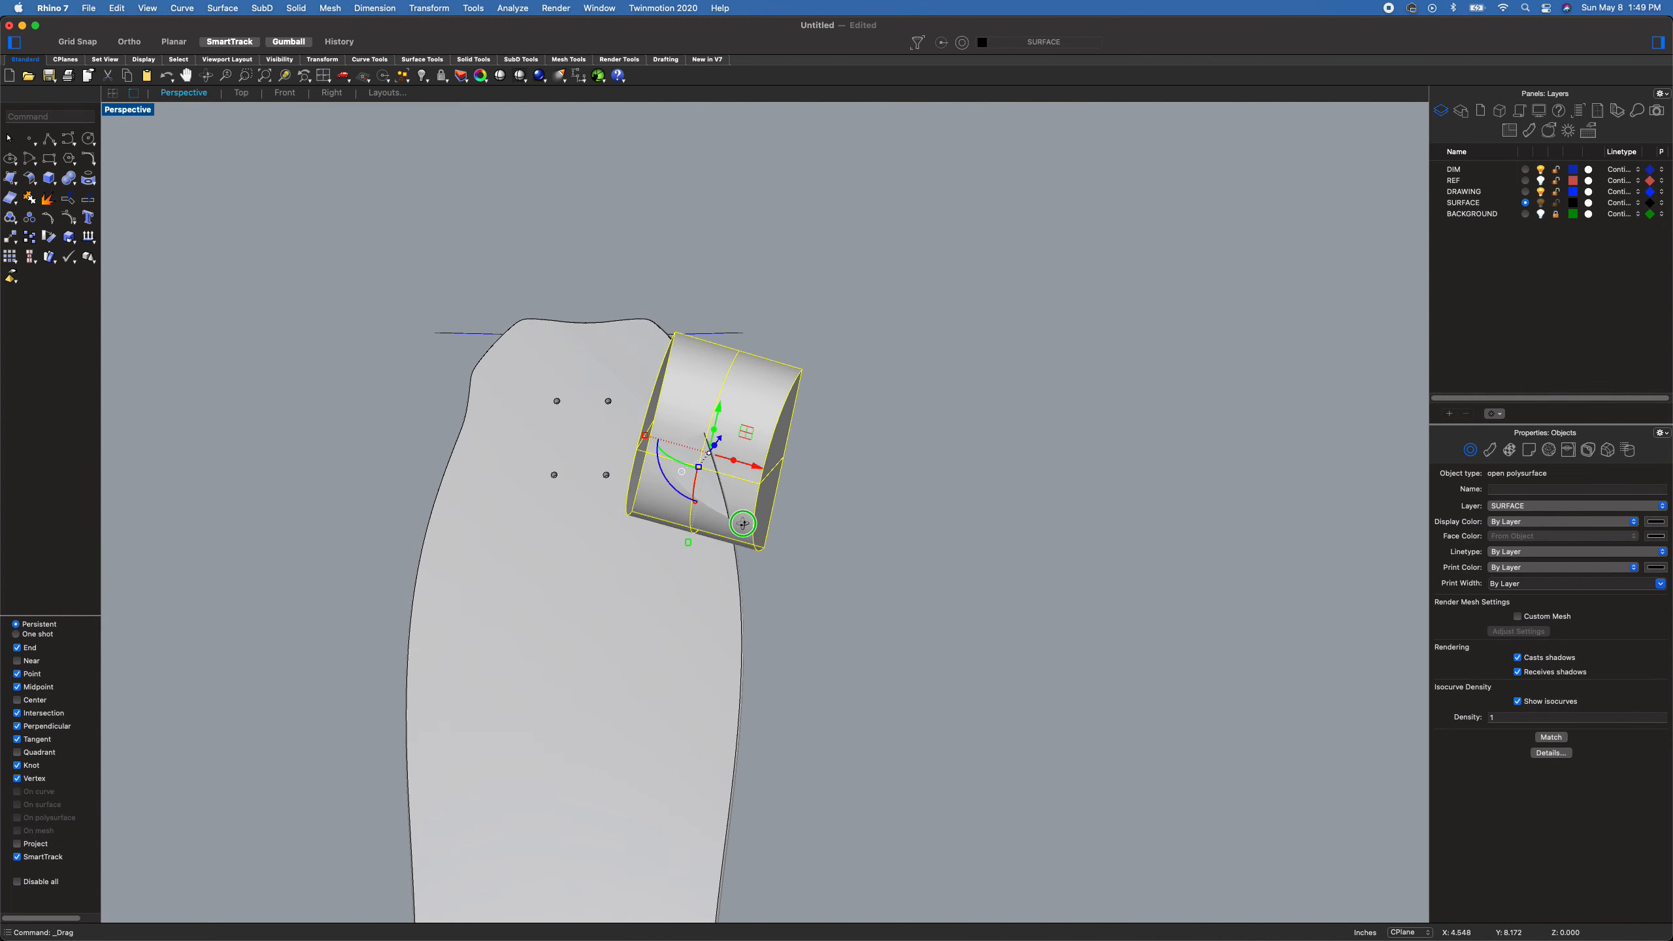
click(859, 568)
click(756, 433)
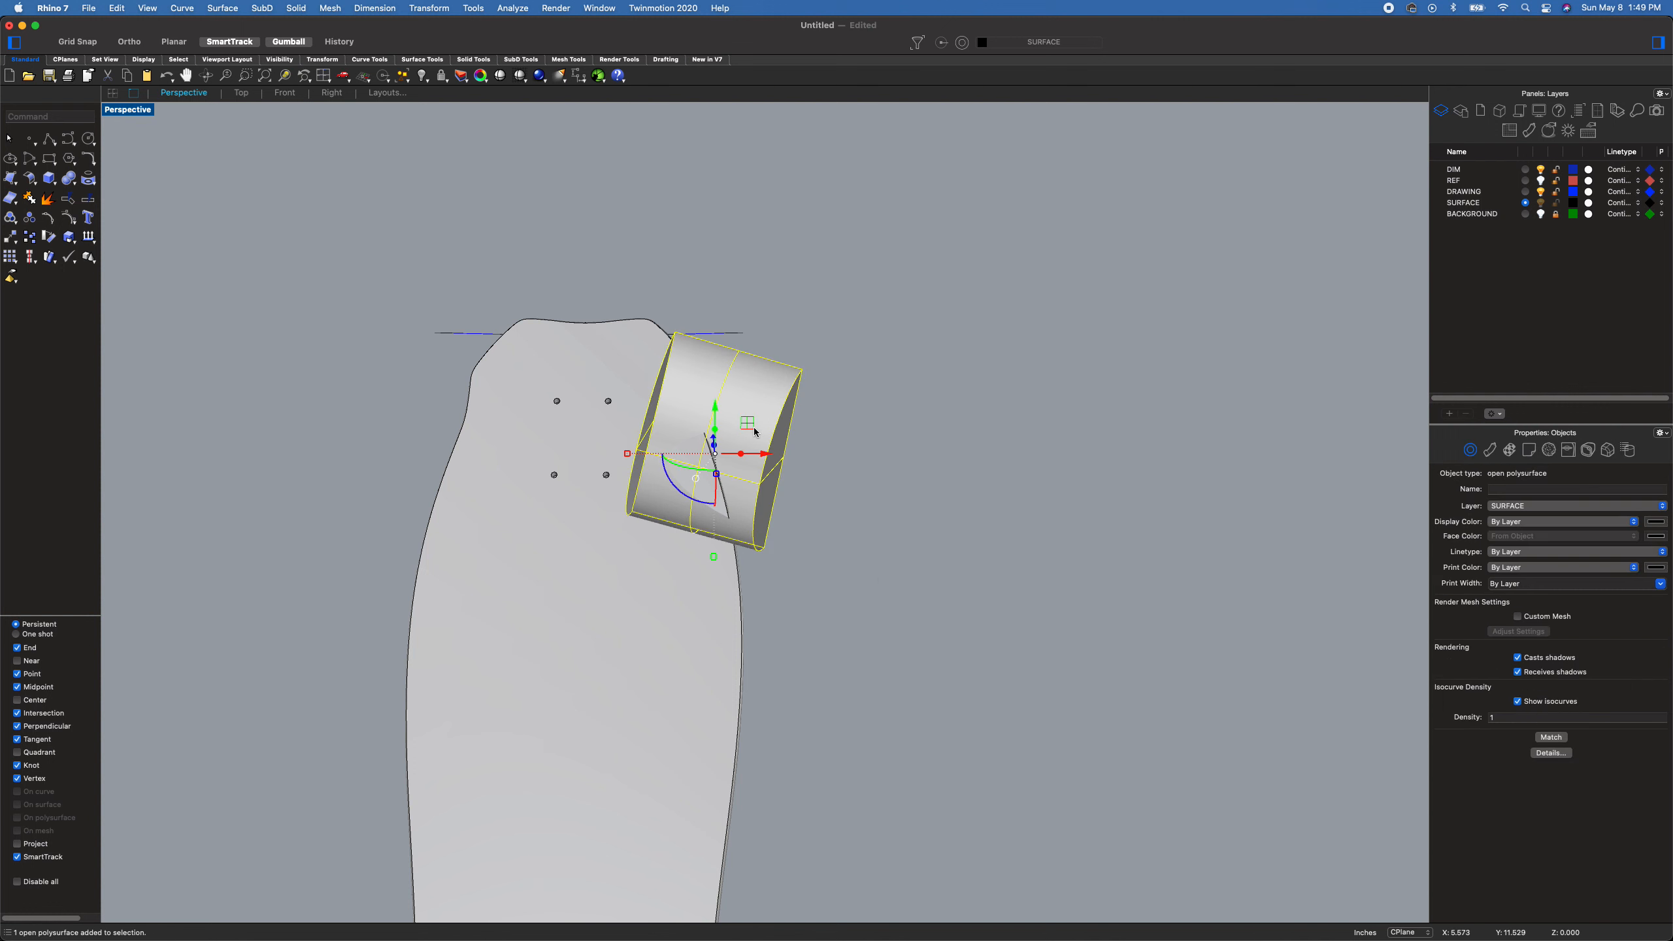
text(Mirror)
key(Return)
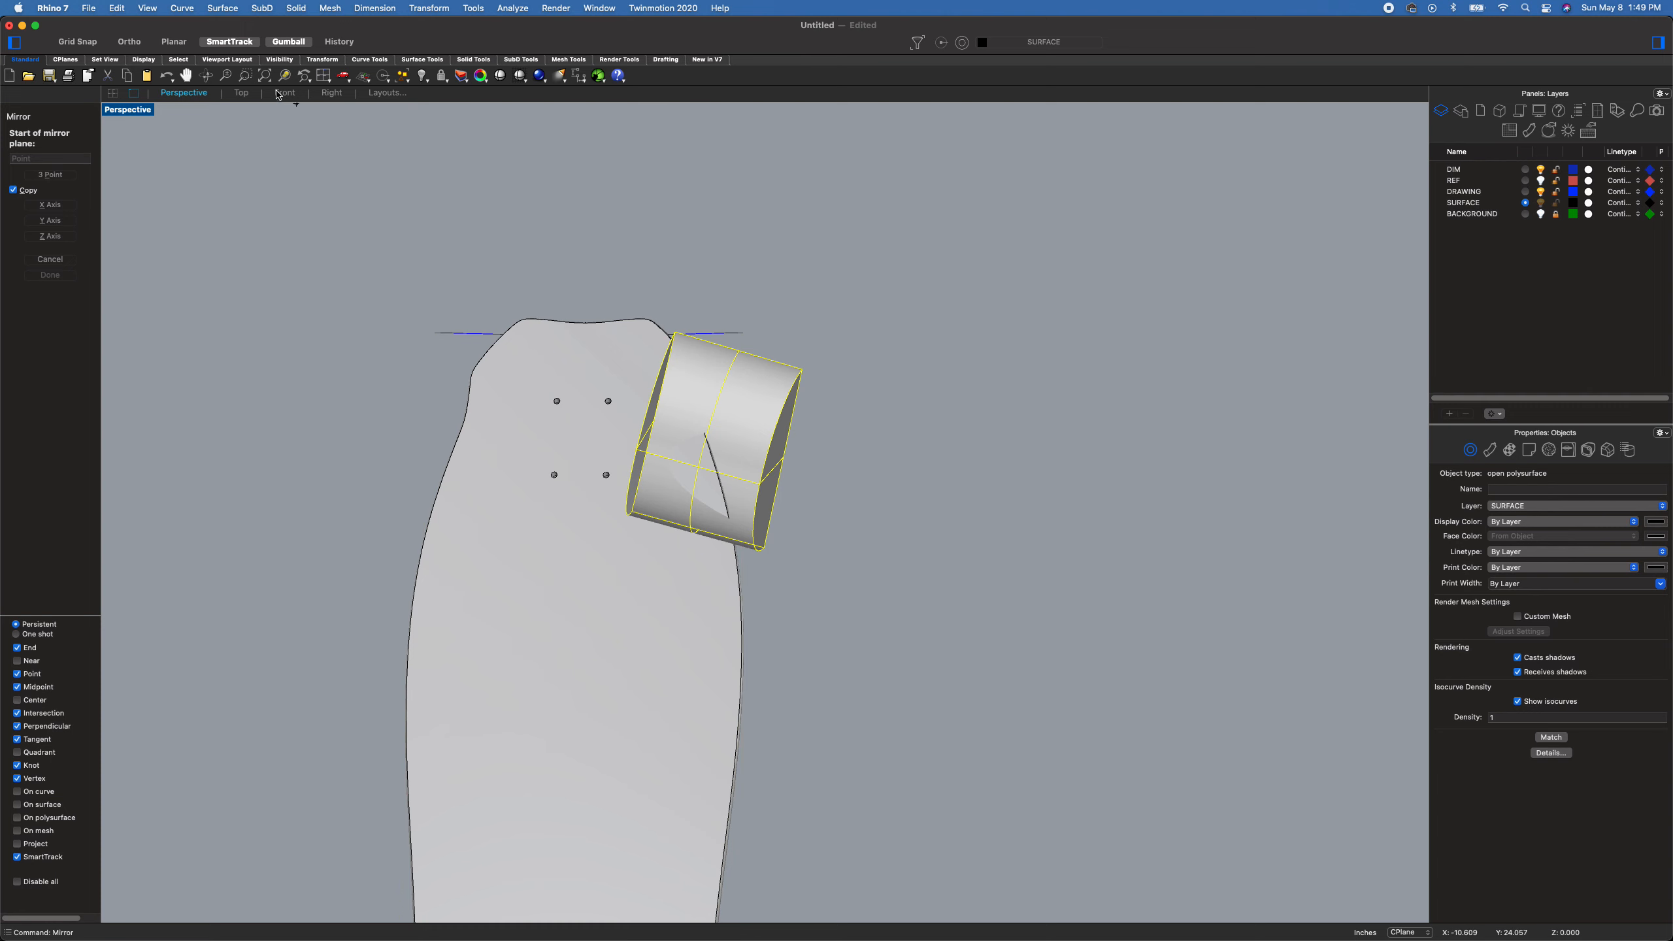
click(242, 93)
scroll(598, 209, down, 3)
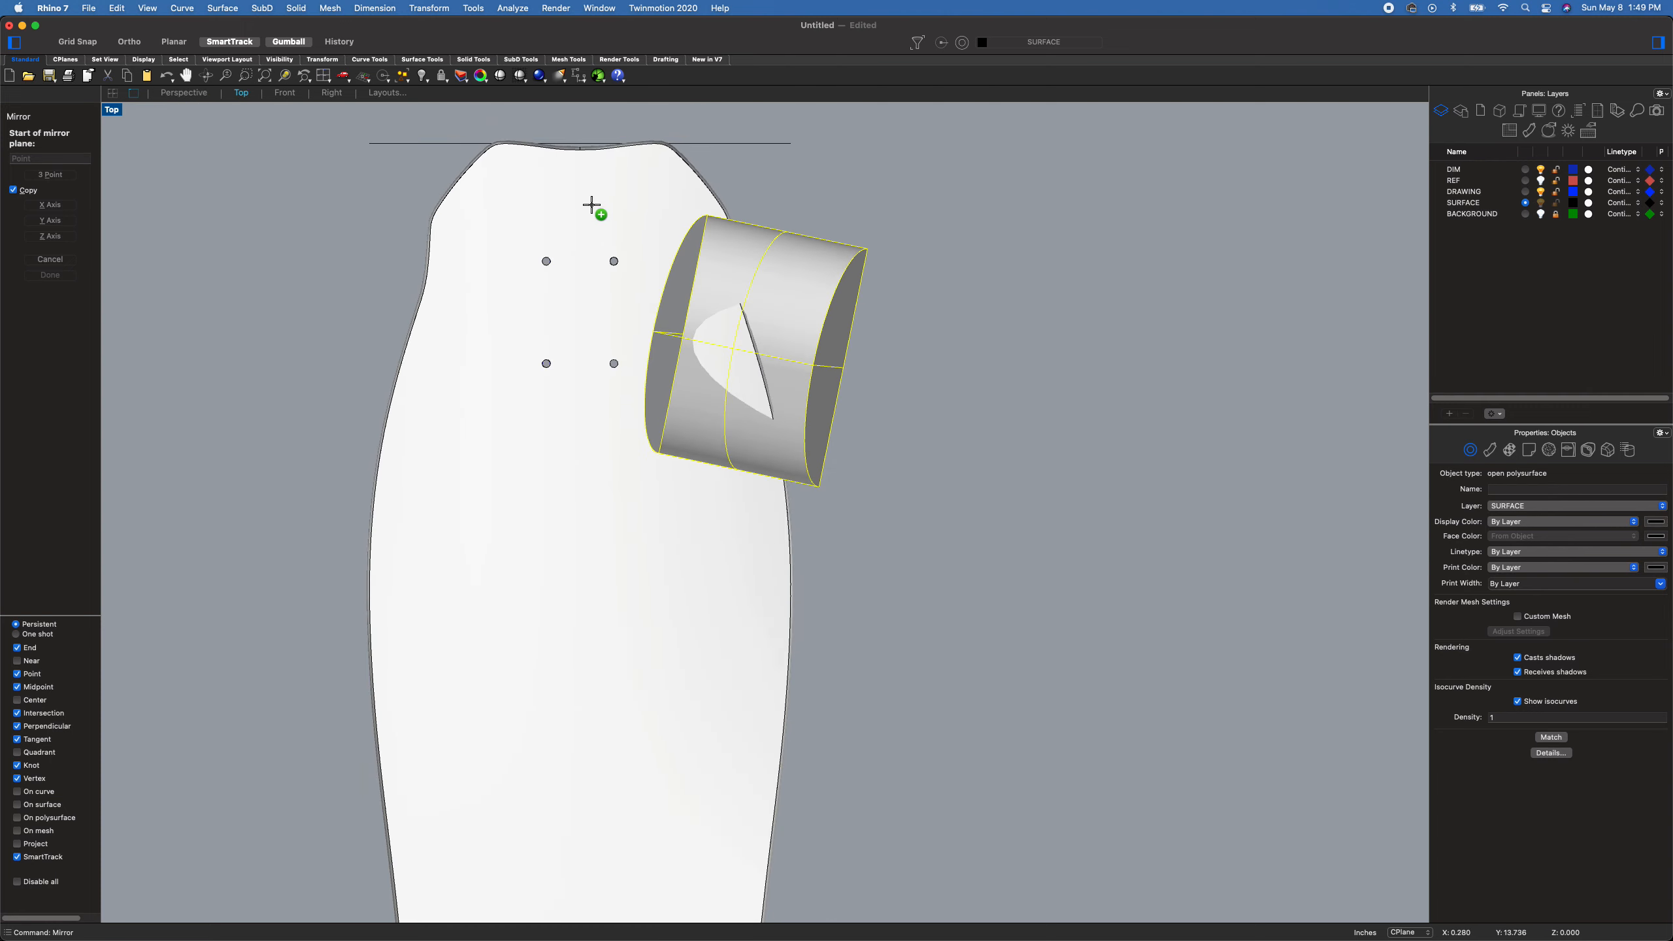
key(super+alt+w)
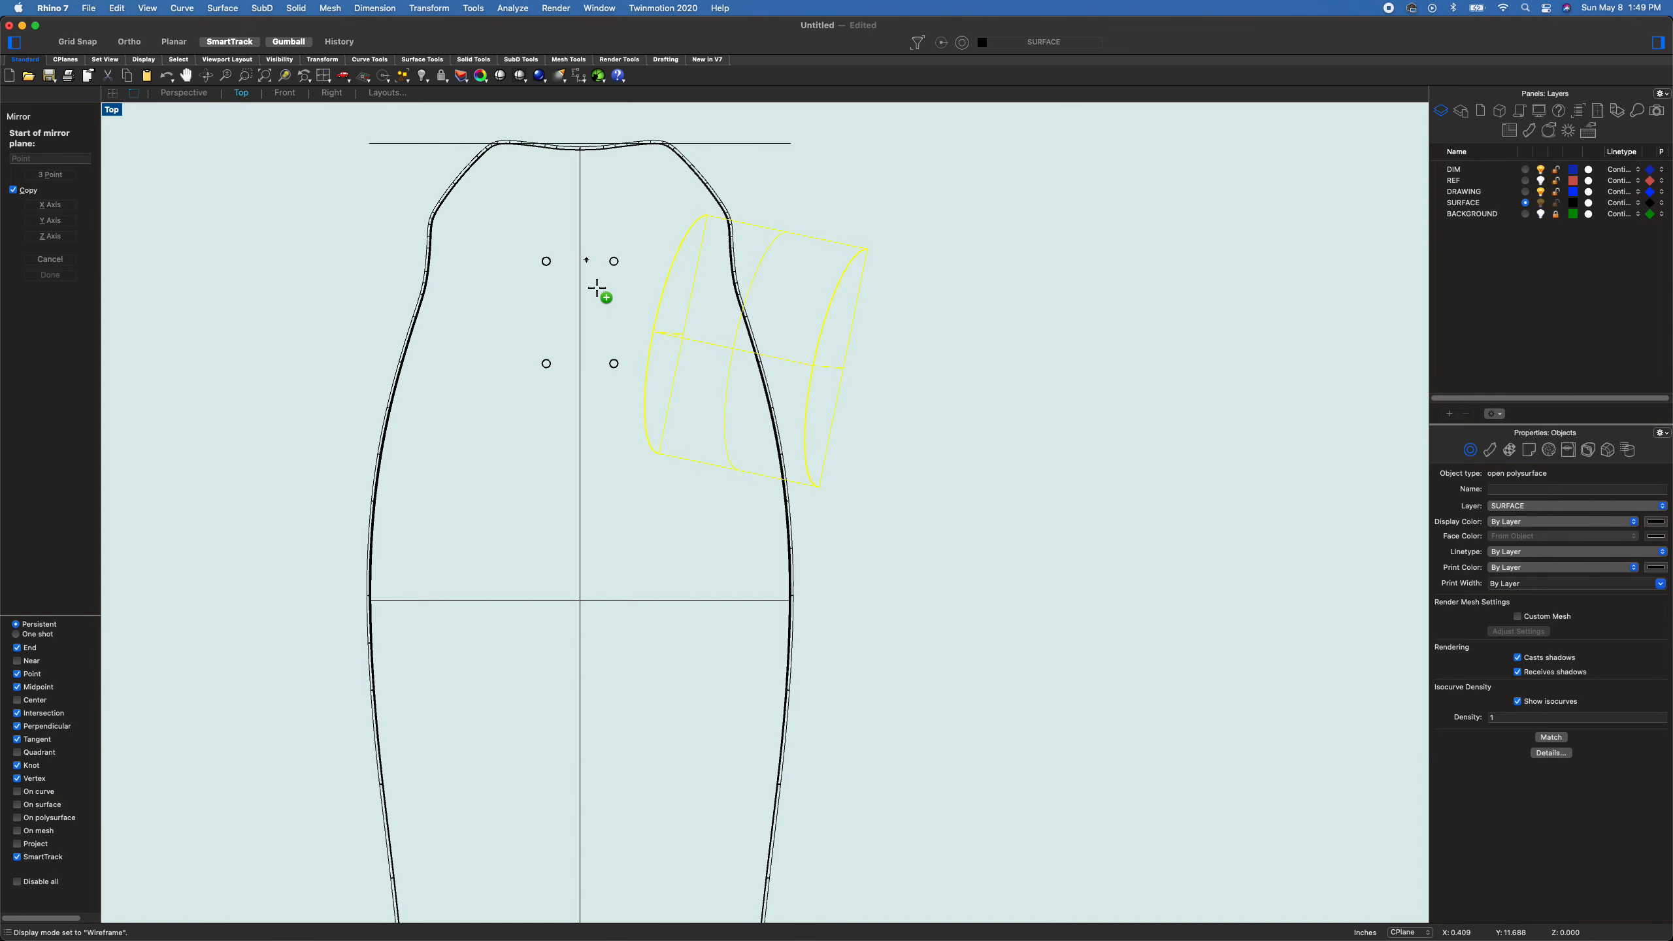
click(580, 600)
click(583, 493)
click(642, 544)
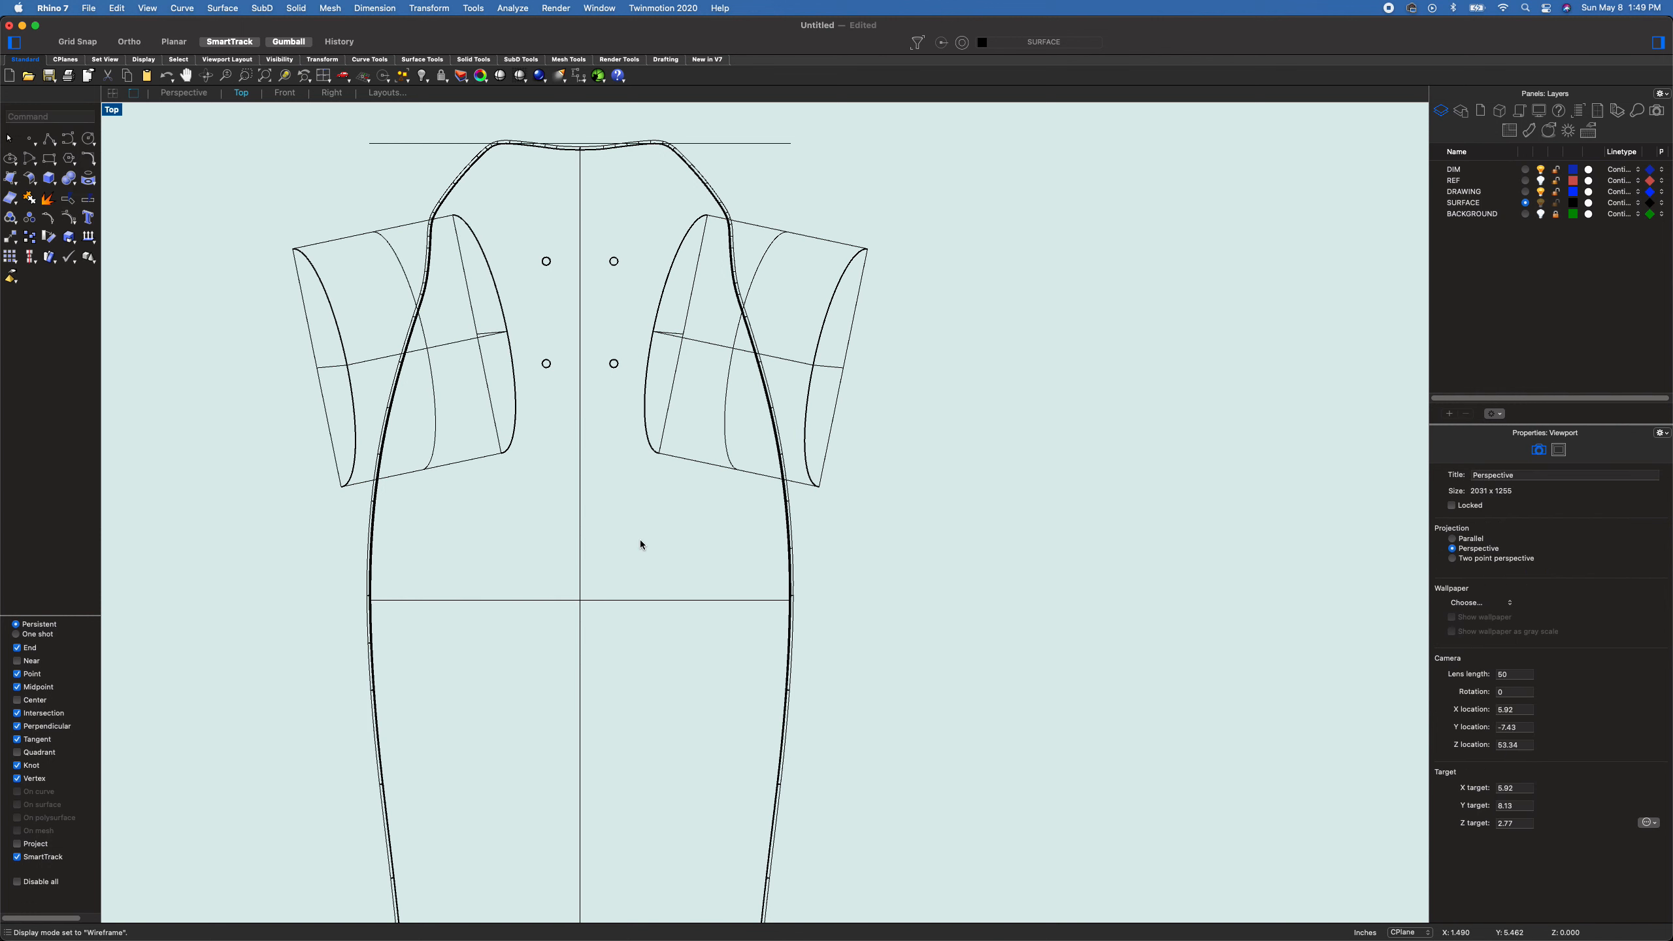
click(606, 600)
- Try a Boolean difference subtracting both half cylinders from the deck in the Perspective view, inspect the cuts and undo it
click(174, 95)
right_drag(791, 580, 832, 593)
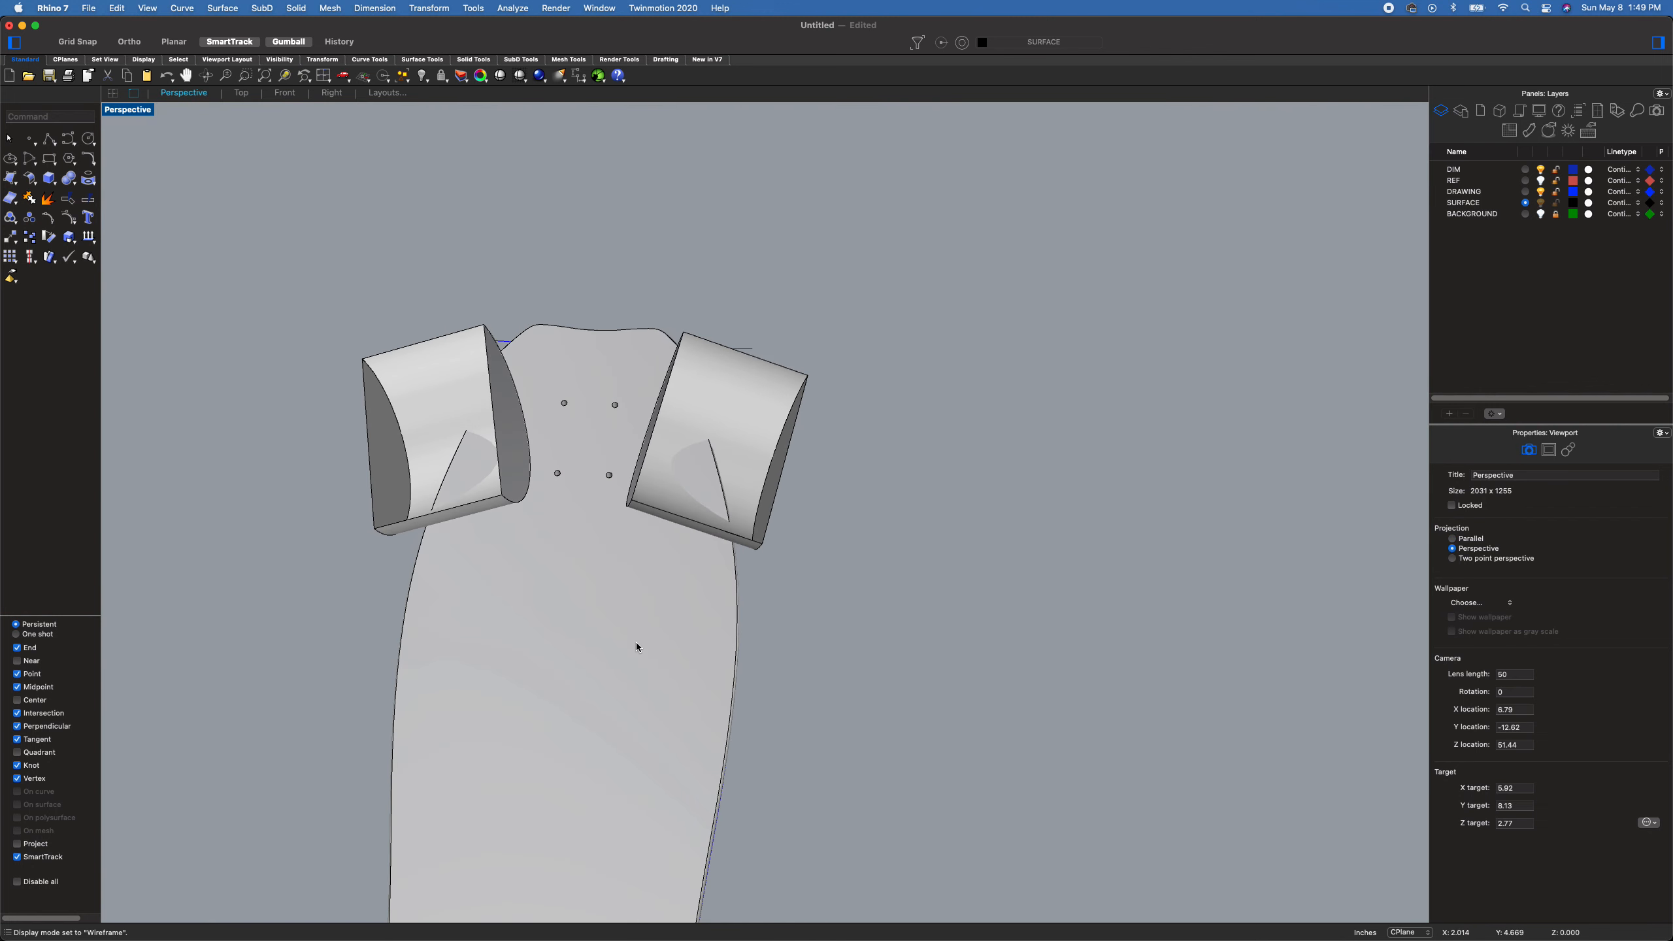
click(625, 649)
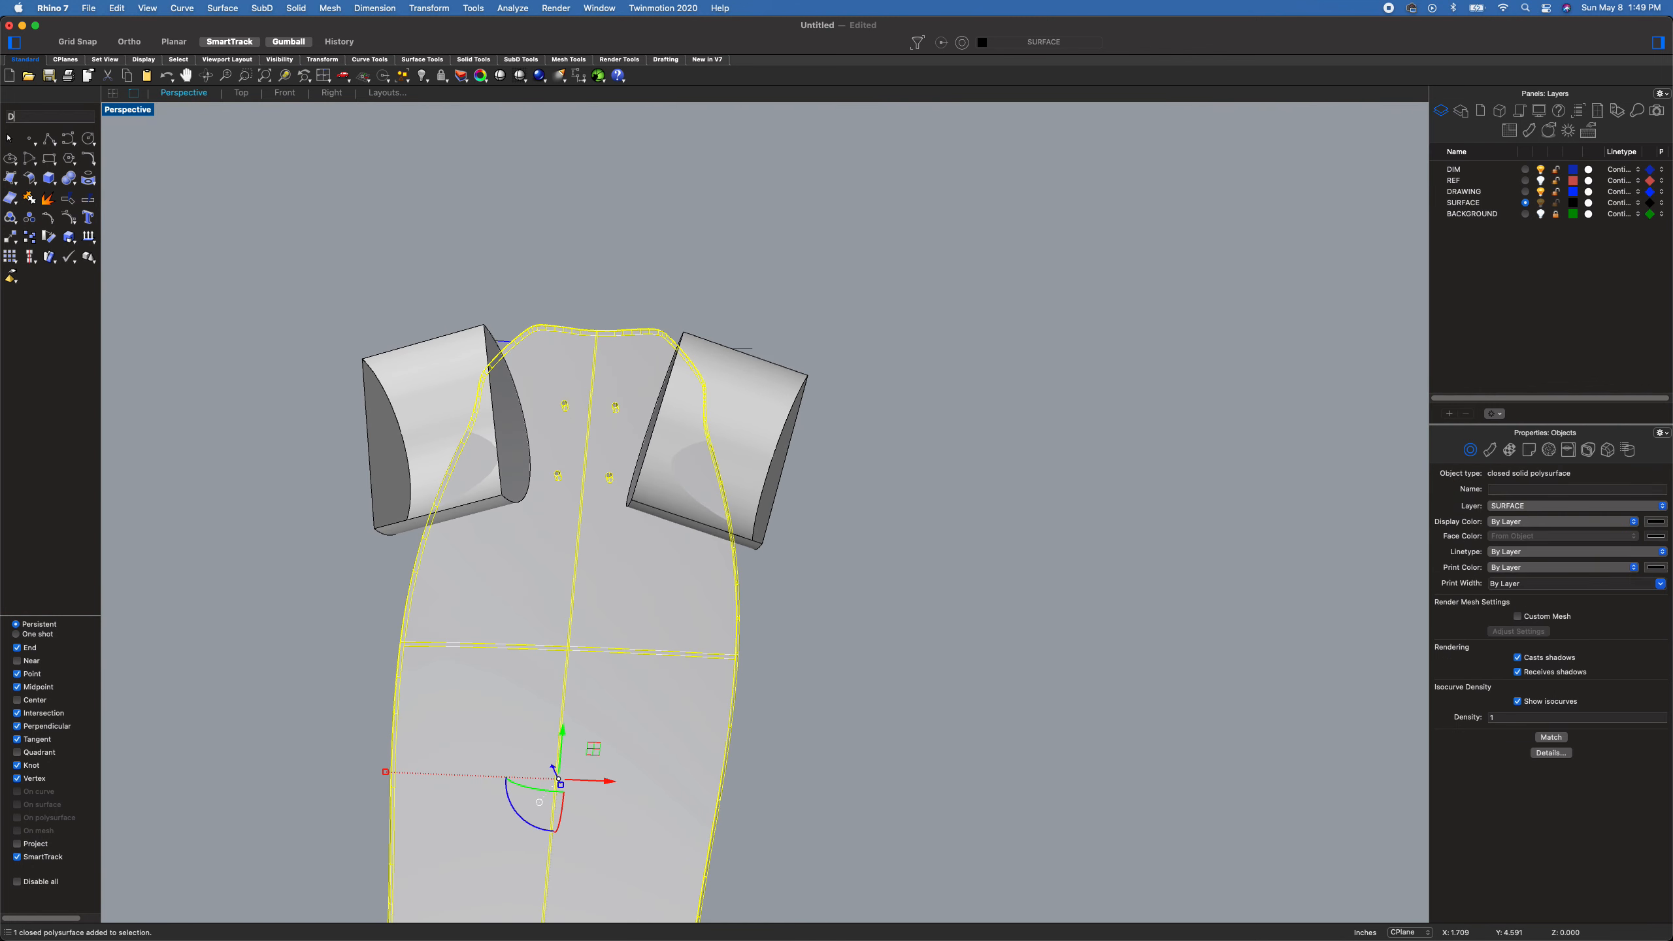
key(BackSpace)
text(Boo)
key(Return)
click(424, 393)
click(776, 423)
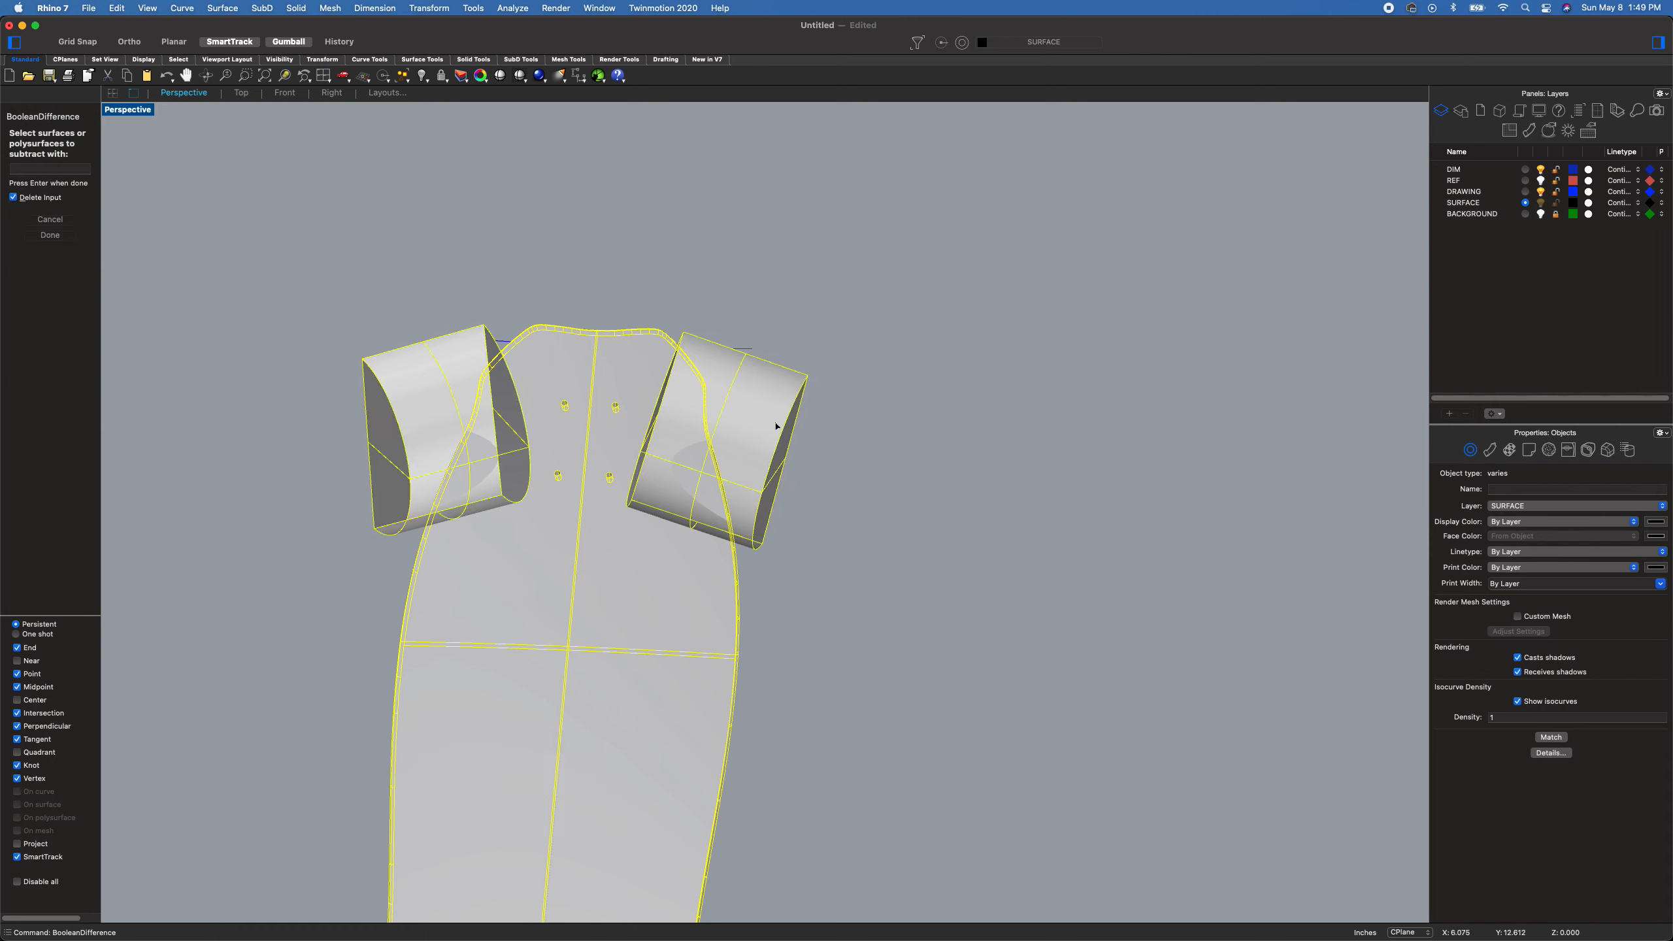
key(Return)
click(807, 494)
right_drag(806, 500, 802, 643)
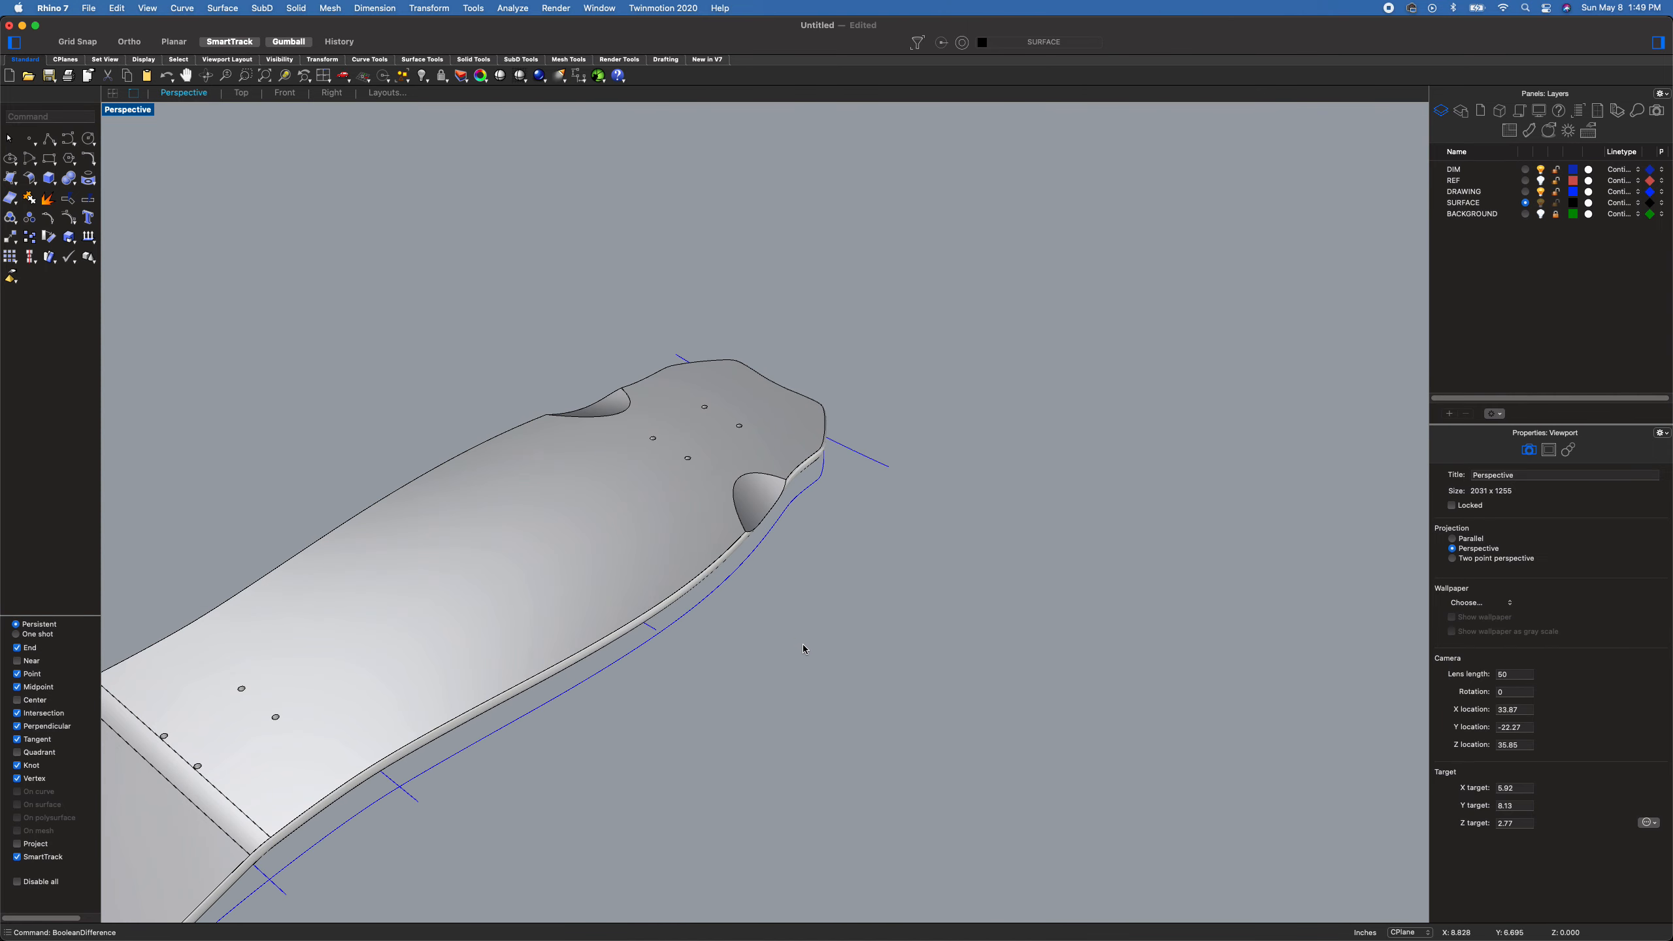
key(super+z)
- Select both half cylinders and nudge them together vertically to adjust the wheel-well depth
click(814, 597)
click(777, 455)
shift+click(621, 385)
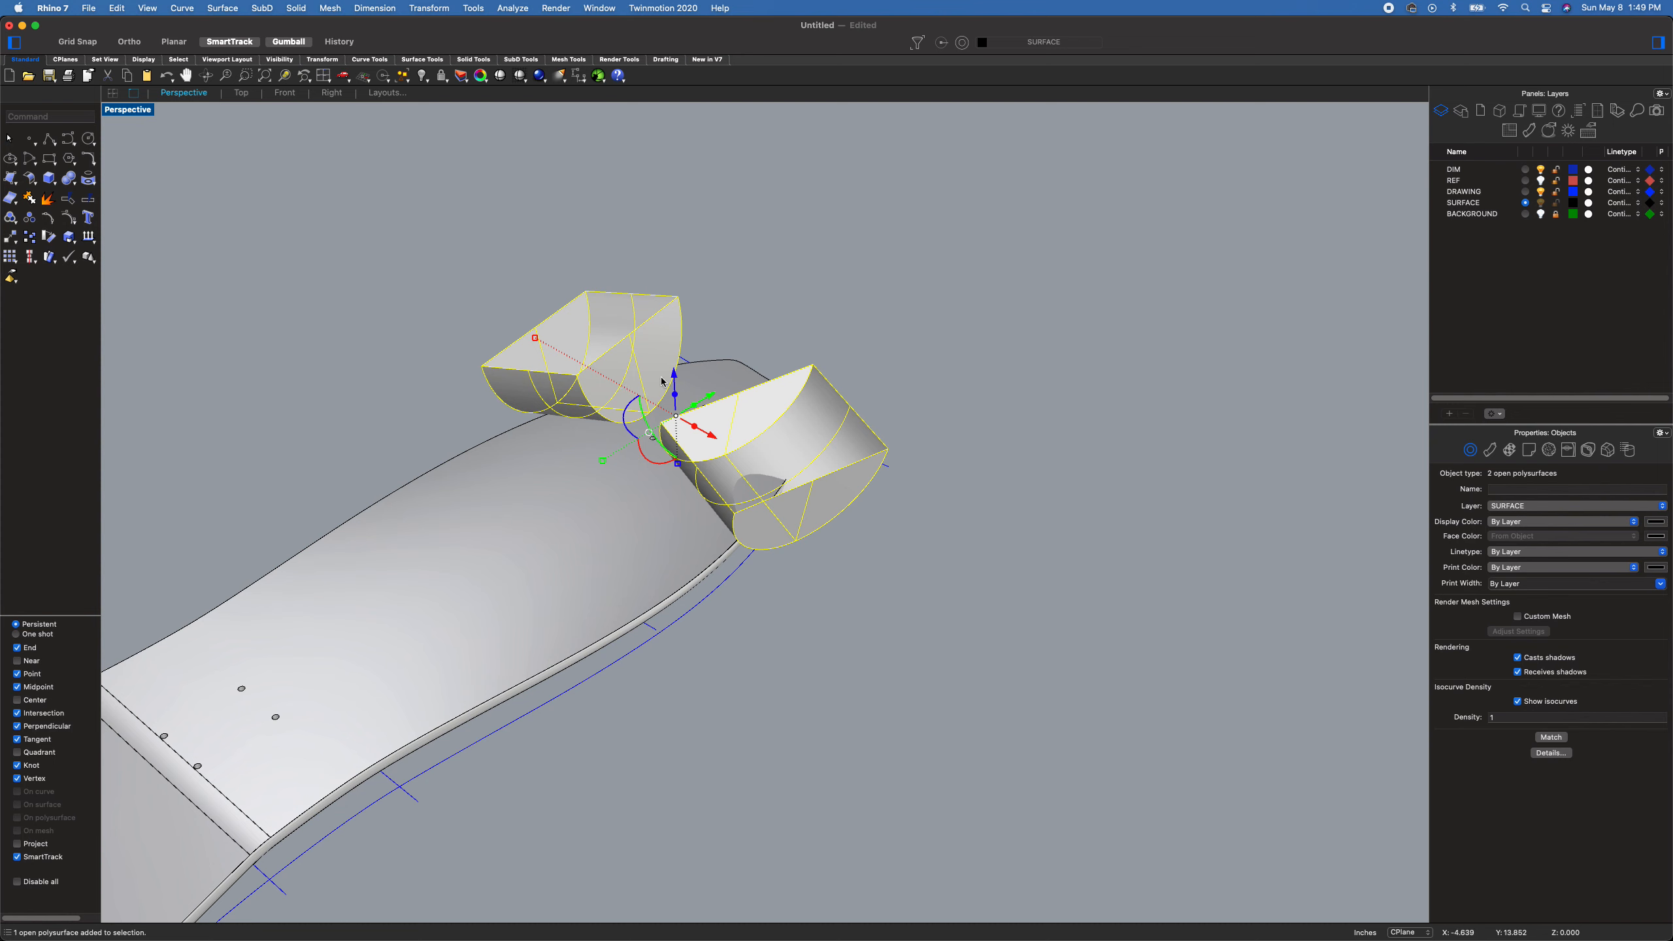
drag(677, 374, 675, 373)
right_drag(824, 500, 706, 420)
scroll(872, 622, up, 4)
scroll(872, 621, up, 4)
scroll(872, 622, down, 8)
- Subtract both half cylinders from the deck with a Boolean difference to cut the two wheel wells
right_drag(872, 621, 599, 611)
click(599, 611)
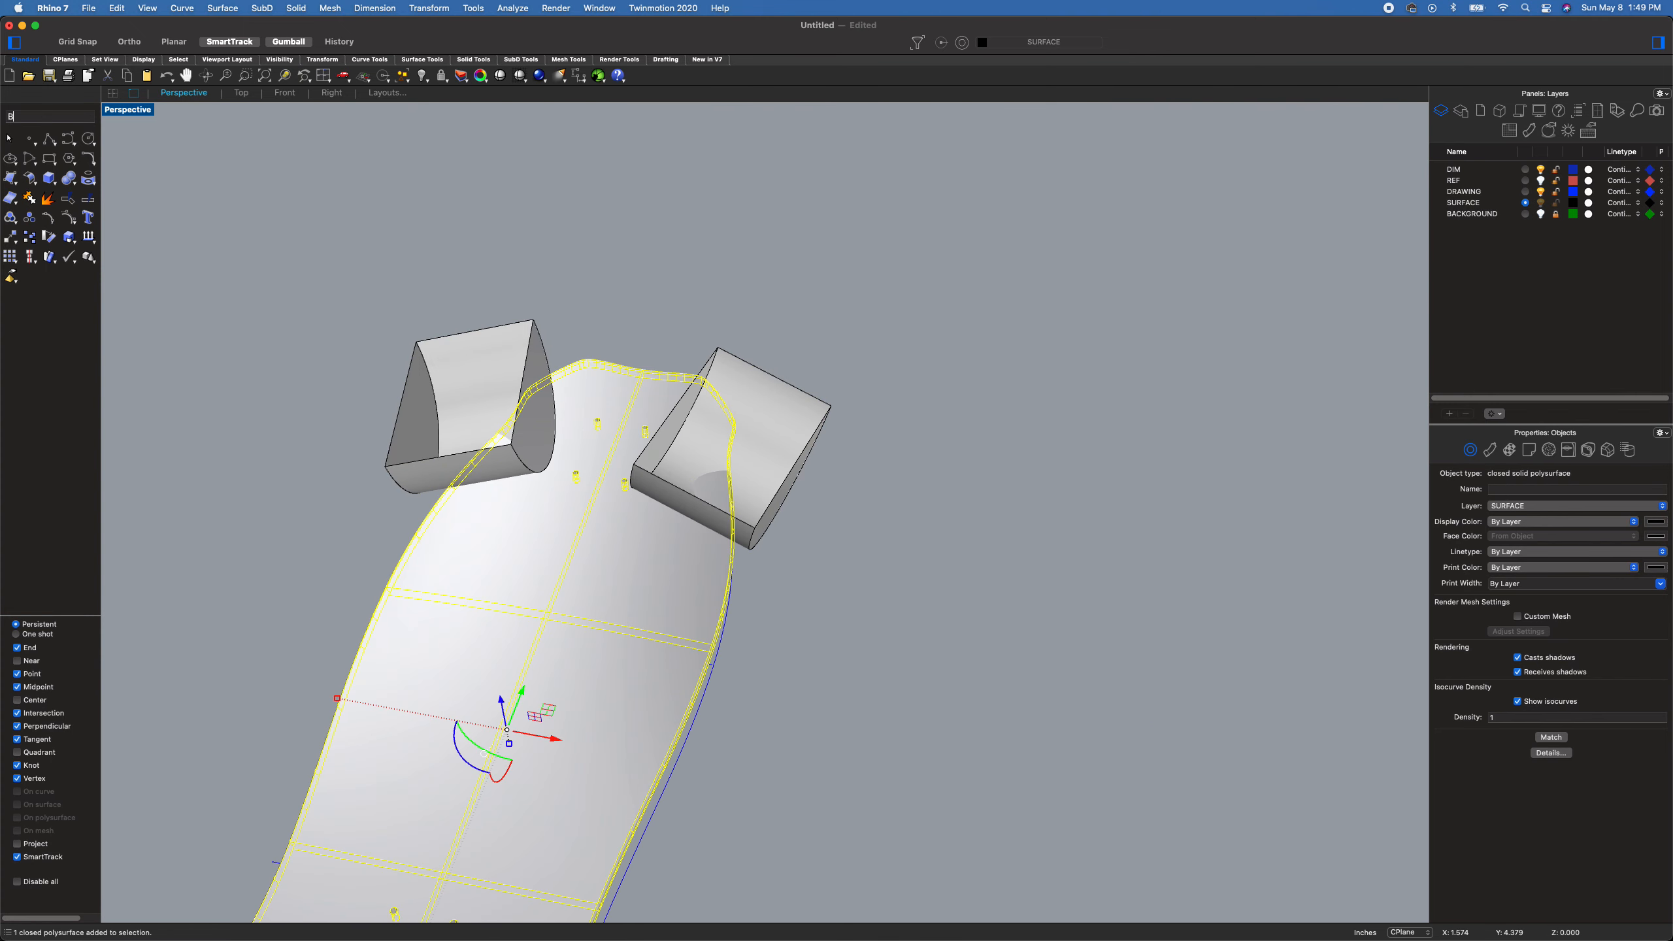
text(BOO)
key(Return)
click(748, 424)
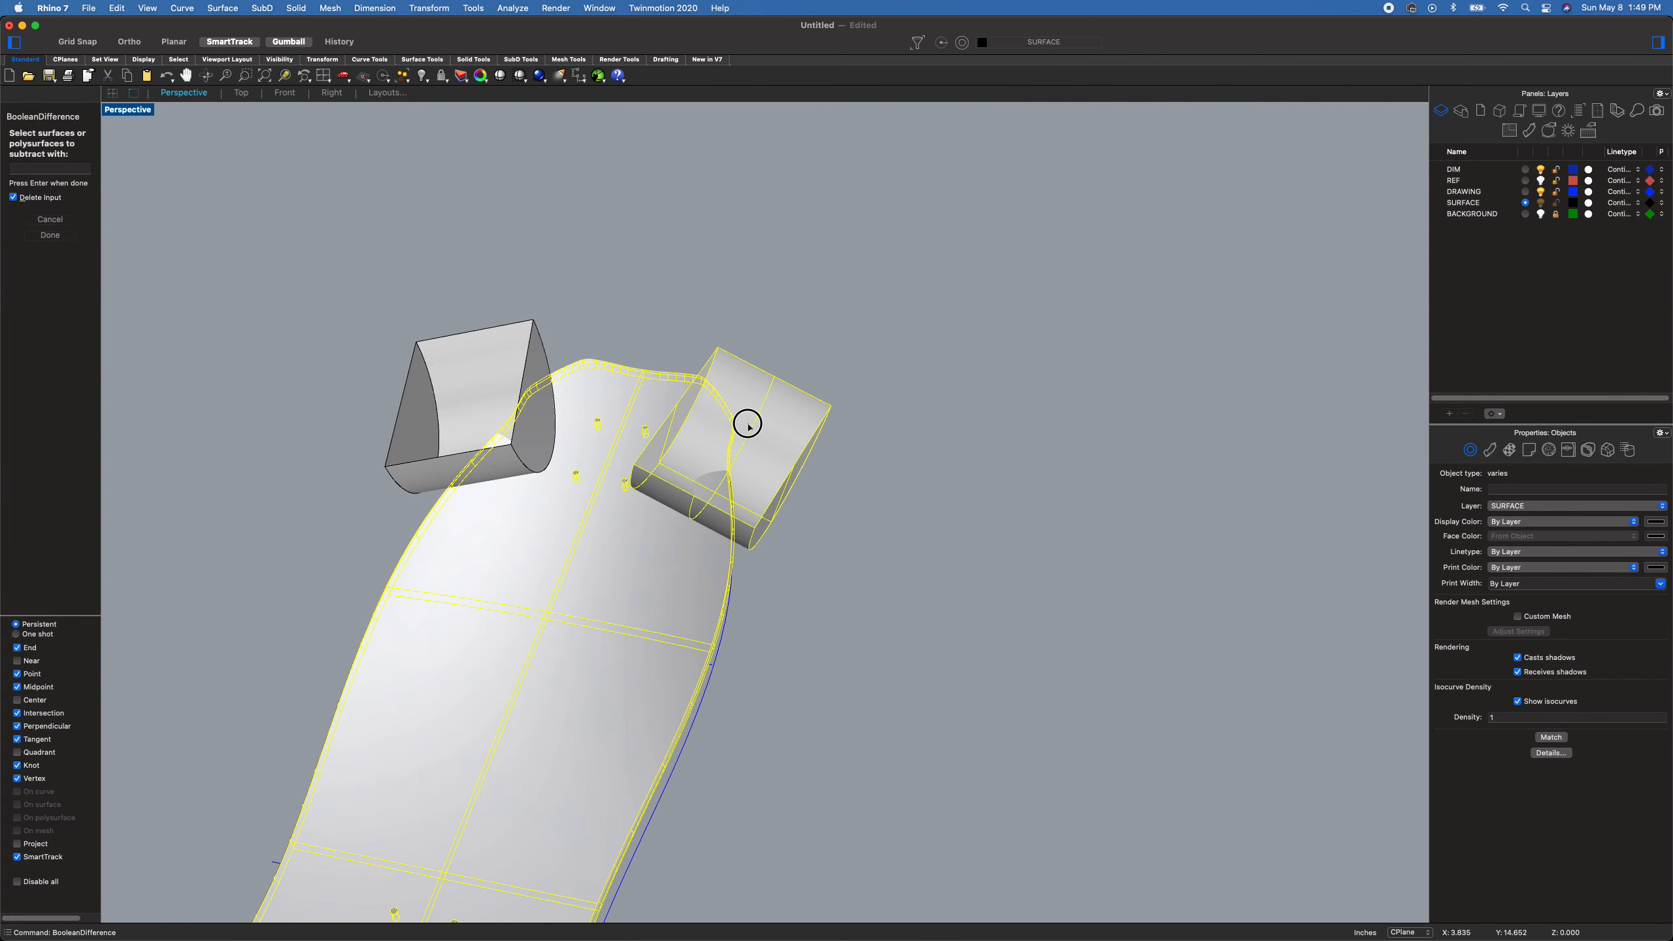
click(443, 356)
key(Return)
click(844, 587)
right_drag(839, 587, 820, 643)
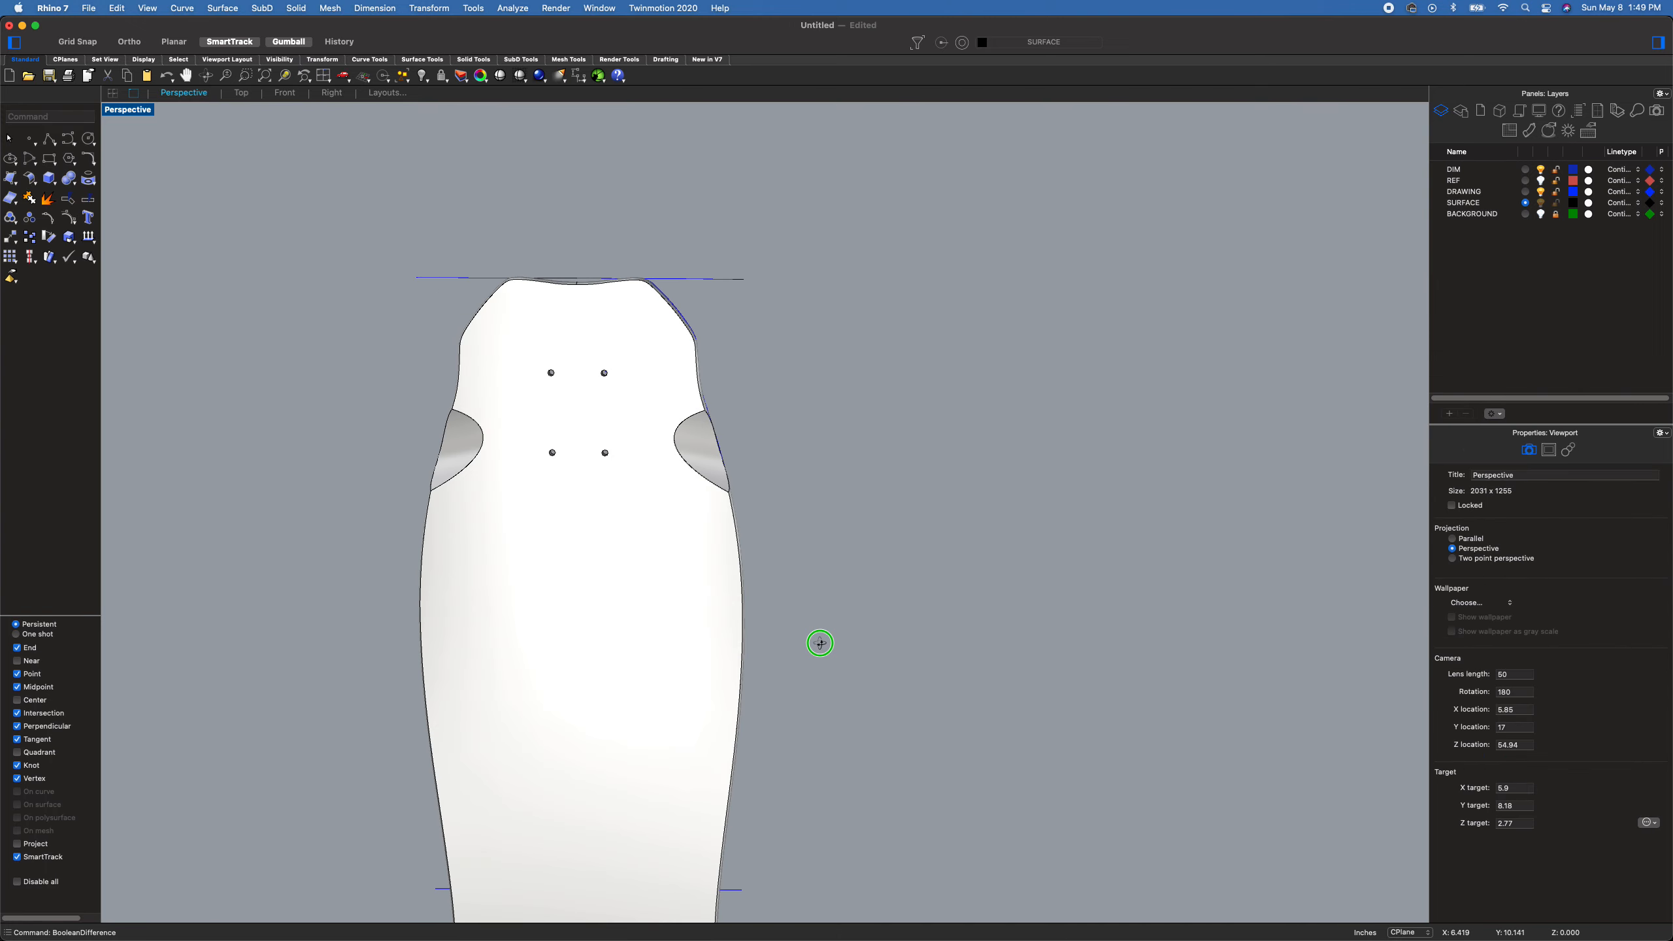
- Hide the DRAWING layer so only the deck model is displayed
right_drag(770, 580, 1173, 393)
click(1541, 191)
right_drag(680, 597, 725, 576)
- Place a copy of the finished deck beside the original and rotate the copy end over end to show its other face
click(723, 573)
mouse_move(723, 574)
mouse_down()
mouse_move(810, 593)
mouse_move(1165, 804)
mouse_move(1210, 807)
mouse_up()
shift+right_drag(1211, 808, 882, 548)
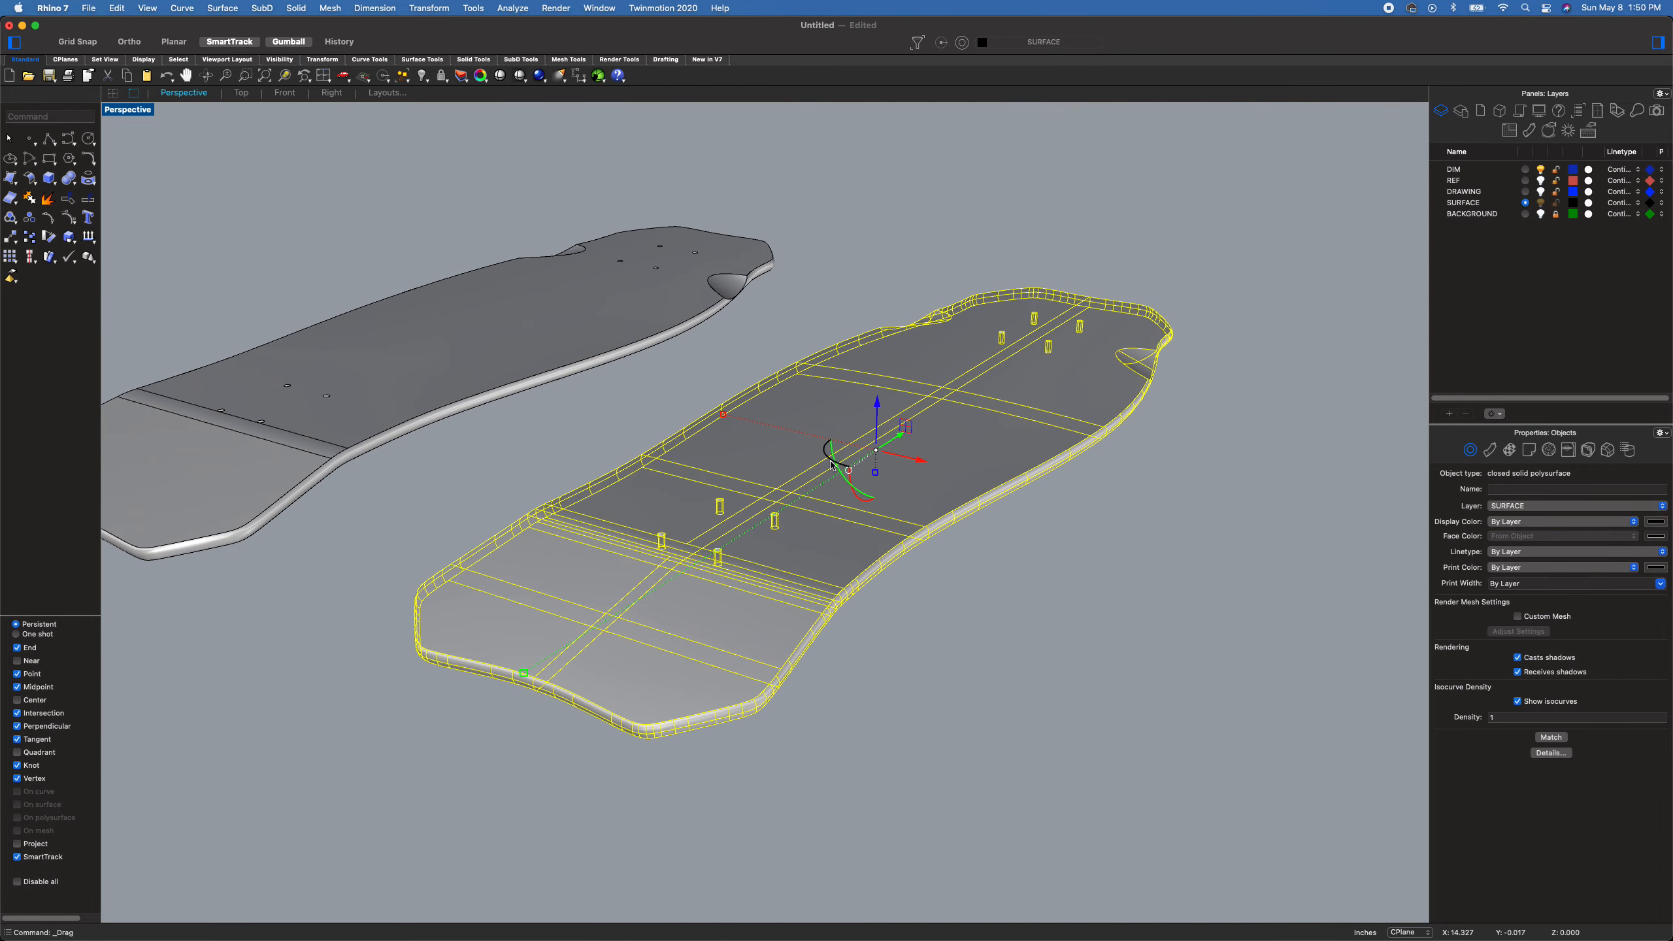
drag(832, 465, 746, 445)
click(989, 650)
- Examine both decks from several angles and view the three rendered boards in the Hosoi Hammerhead.3dm file for comparison
right_drag(989, 655, 609, 598)
scroll(668, 610, up, 5)
scroll(667, 610, down, 5)
click(626, 518)
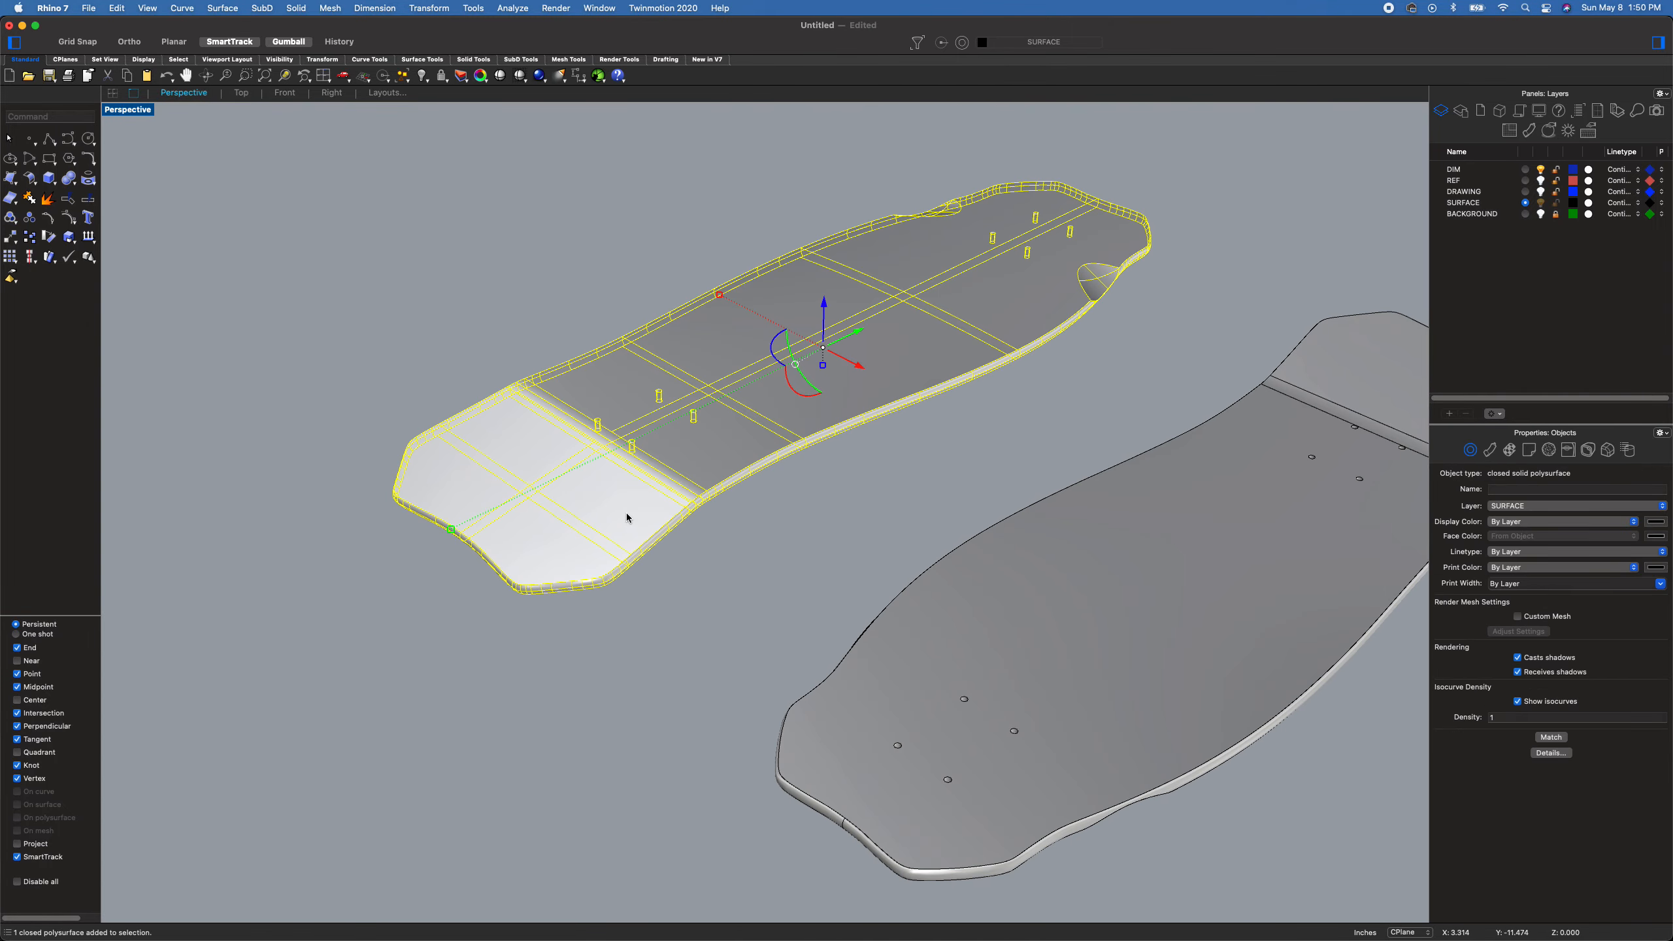
key(Escape)
scroll(981, 711, down, 3)
right_drag(981, 711, 717, 713)
right_drag(810, 569, 774, 661)
shift+right_drag(760, 473, 866, 554)
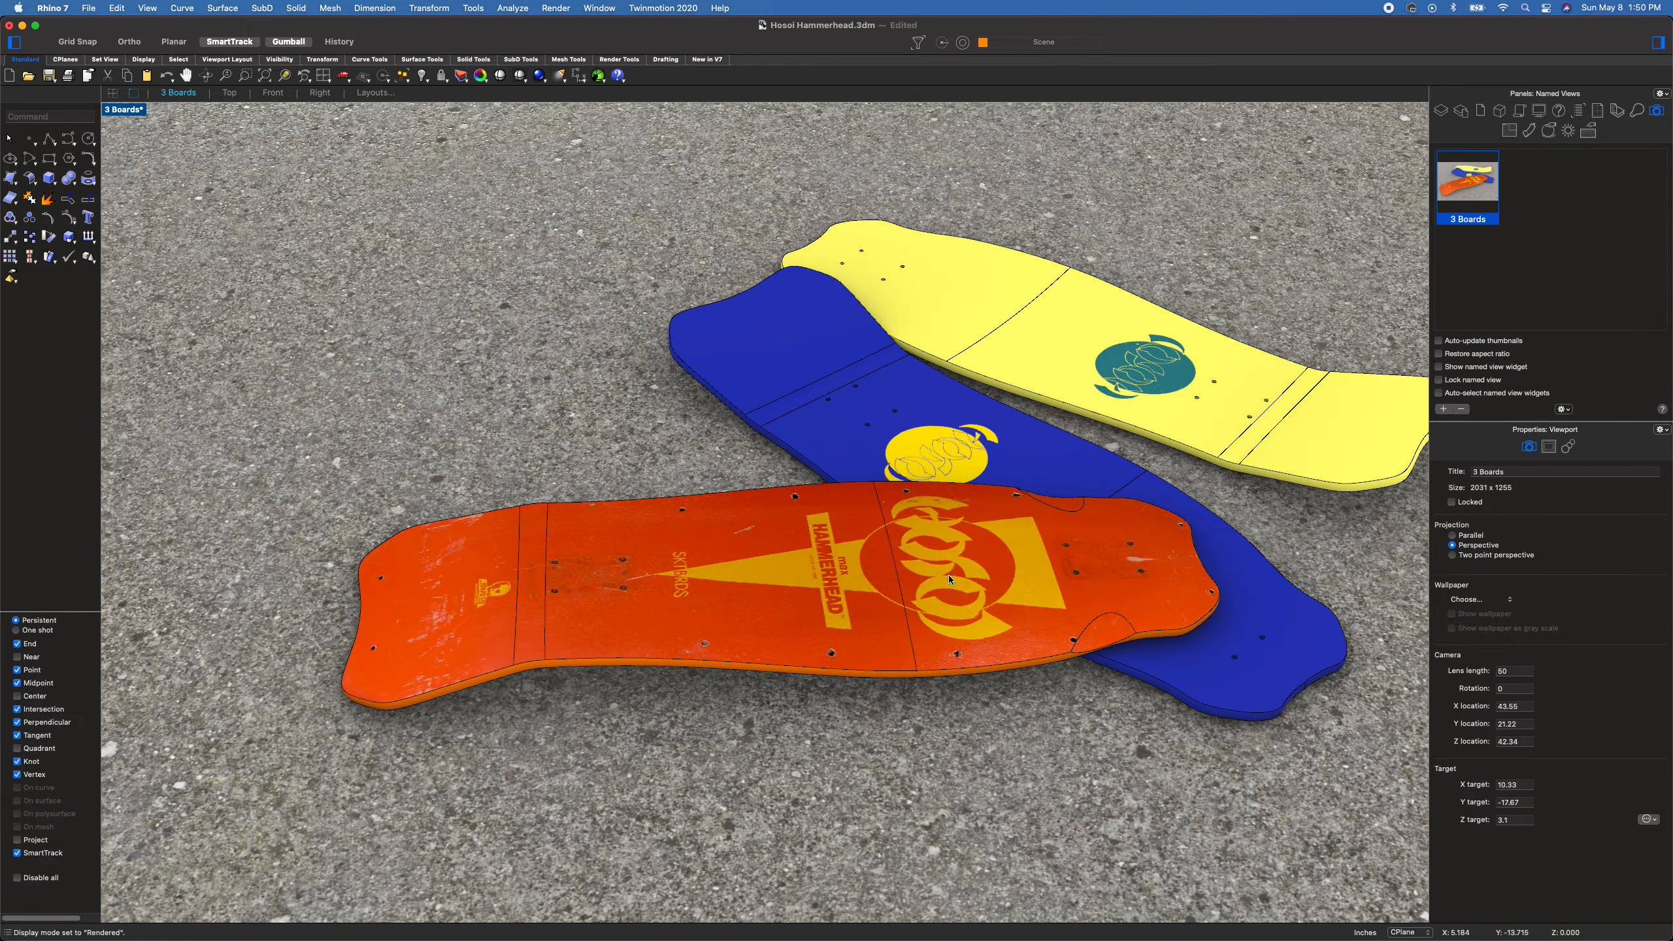
right_drag(949, 575, 659, 565)
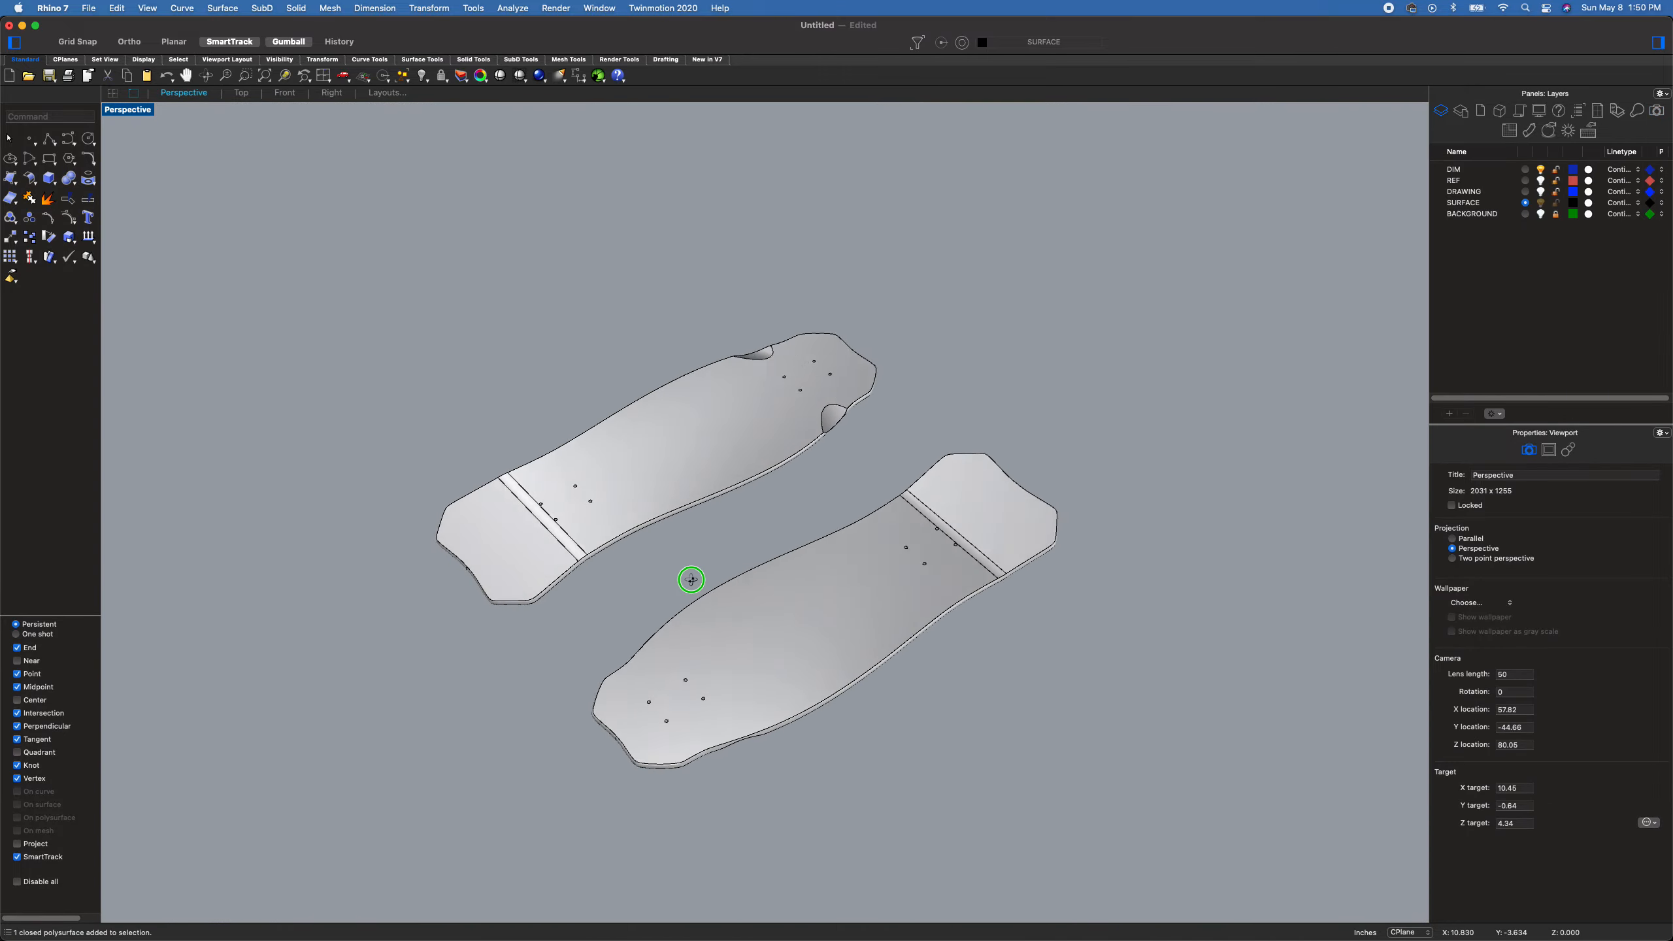
right_drag(691, 579, 688, 567)
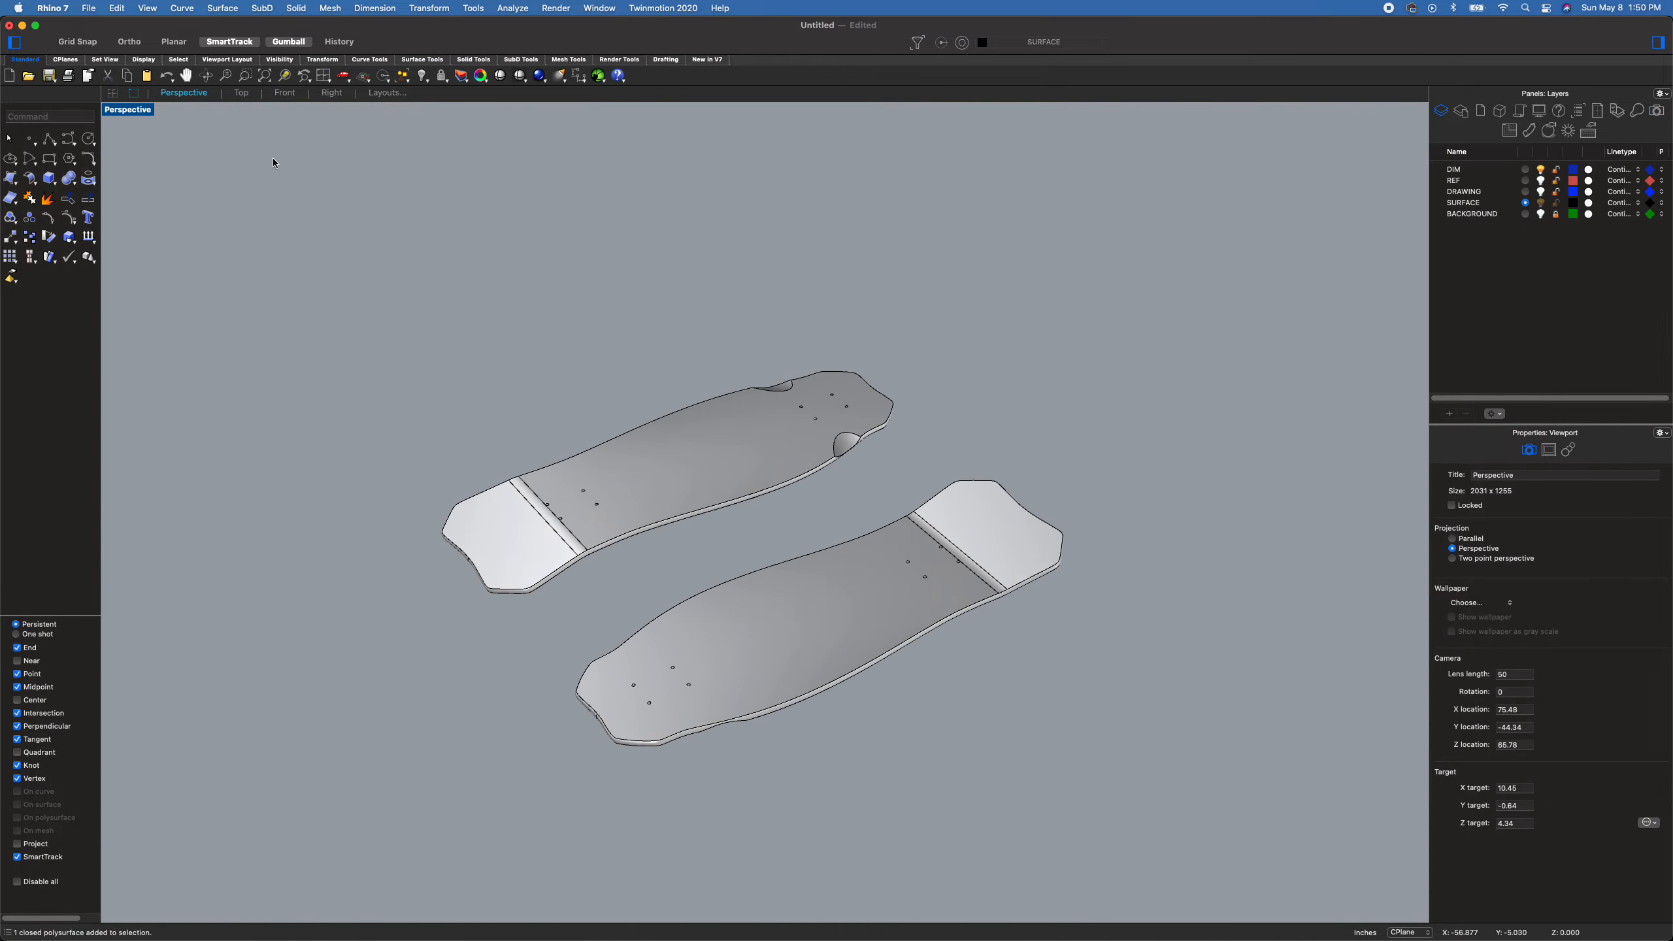
- Switch the Perspective viewport to the Arctic display mode and frame both decks at an angle
click(128, 108)
click(207, 559)
right_drag(812, 767, 867, 772)
scroll(754, 603, down, 2)
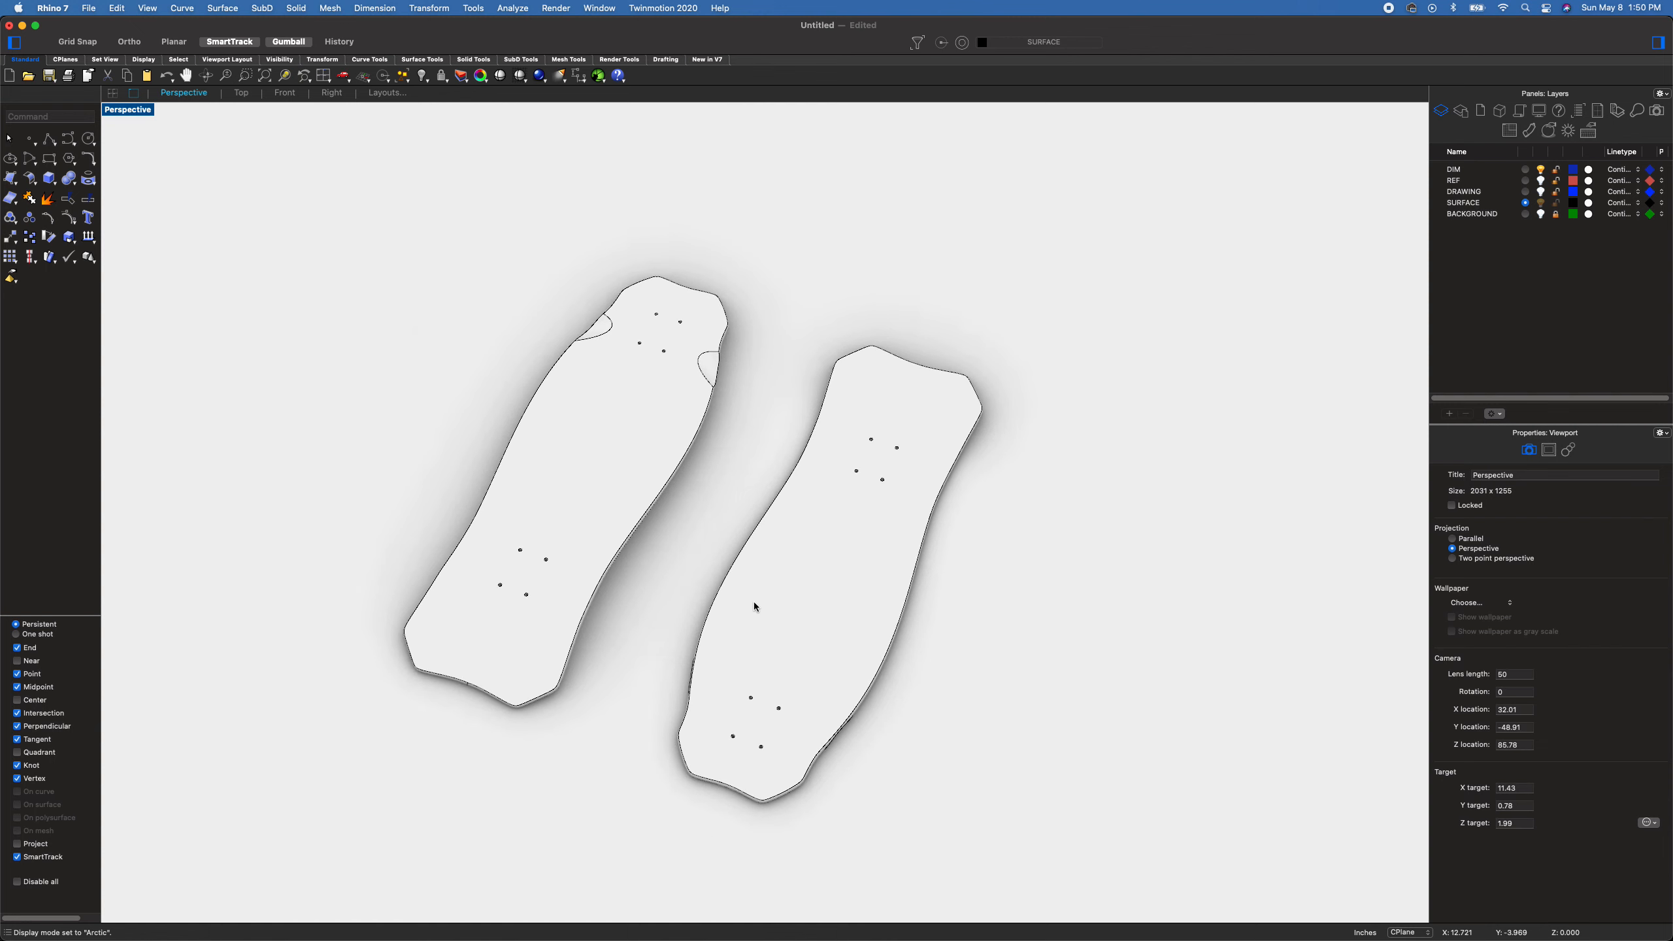
right_drag(796, 665, 743, 628)
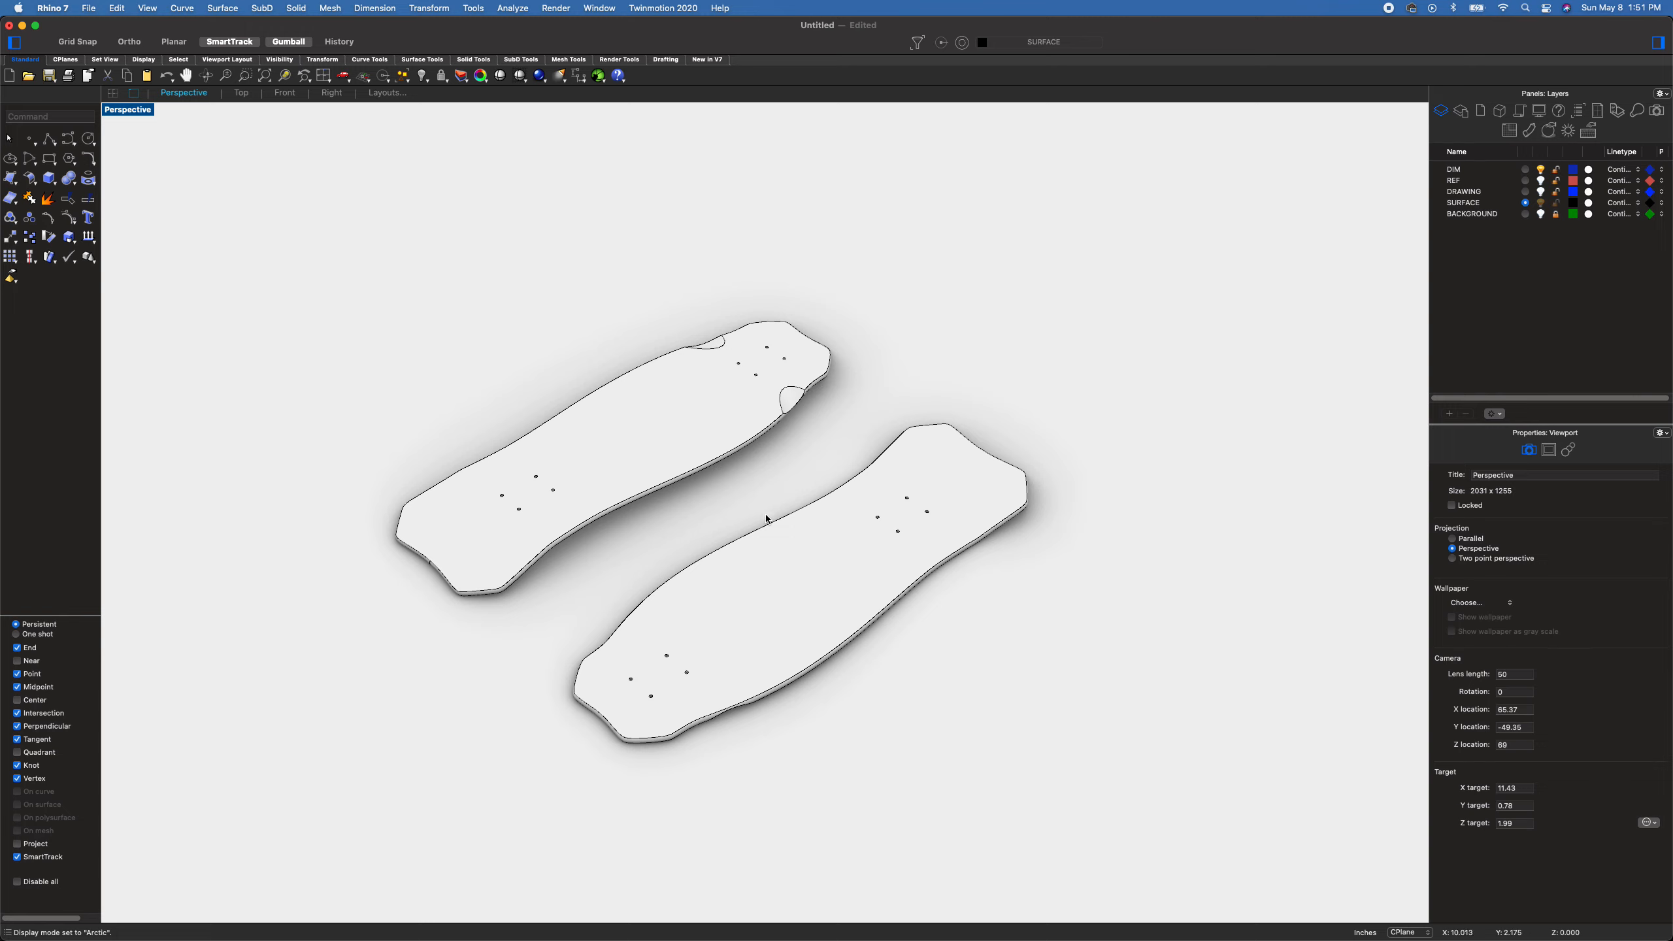